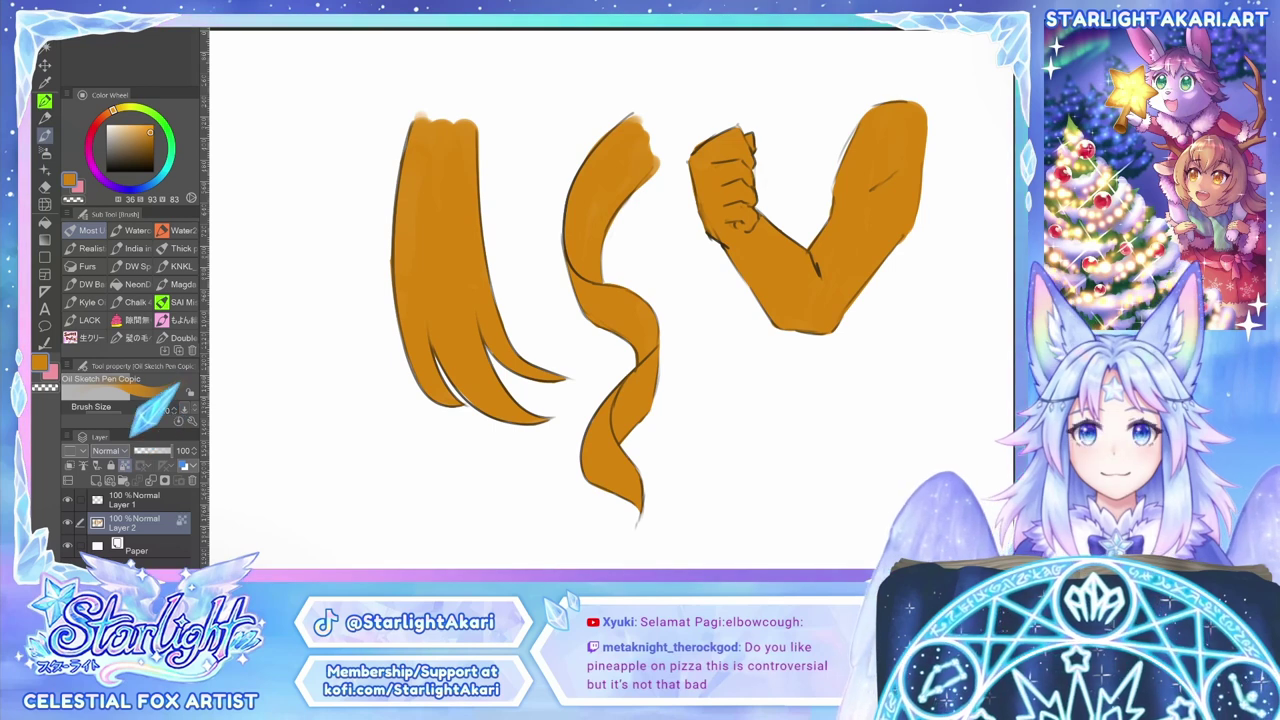
# Step: Try straight diagonal stripes in teal (H 176, S 93, V 83) across the hair section and the curled ribbon, using brush size 70
pyautogui.click(167, 166)
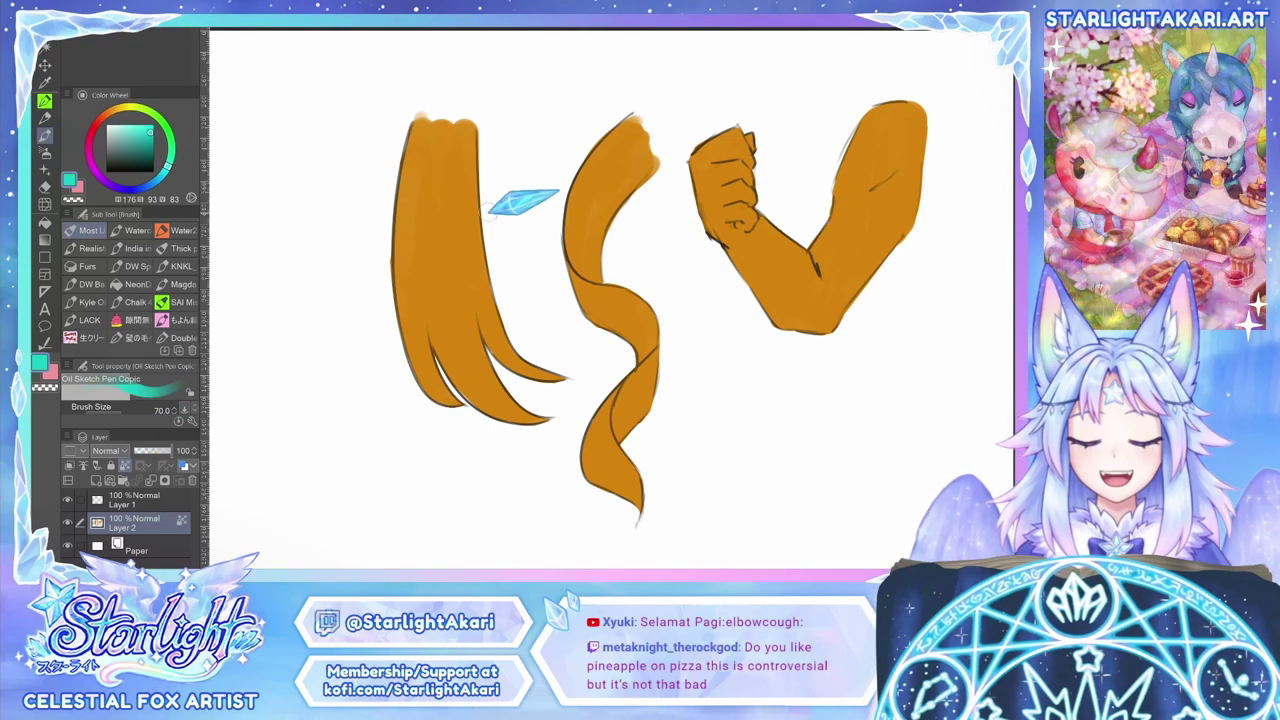
pyautogui.moveTo(505, 150); pyautogui.dragTo(347, 268)
pyautogui.moveTo(510, 215); pyautogui.dragTo(378, 292)
pyautogui.moveTo(577, 198); pyautogui.dragTo(345, 402)
pyautogui.moveTo(612, 250); pyautogui.dragTo(405, 390)
pyautogui.moveTo(635, 285); pyautogui.dragTo(480, 410)
pyautogui.moveTo(670, 330); pyautogui.dragTo(515, 430)
pyautogui.moveTo(660, 400); pyautogui.dragTo(570, 475)
pyautogui.moveTo(655, 475); pyautogui.dragTo(550, 530)
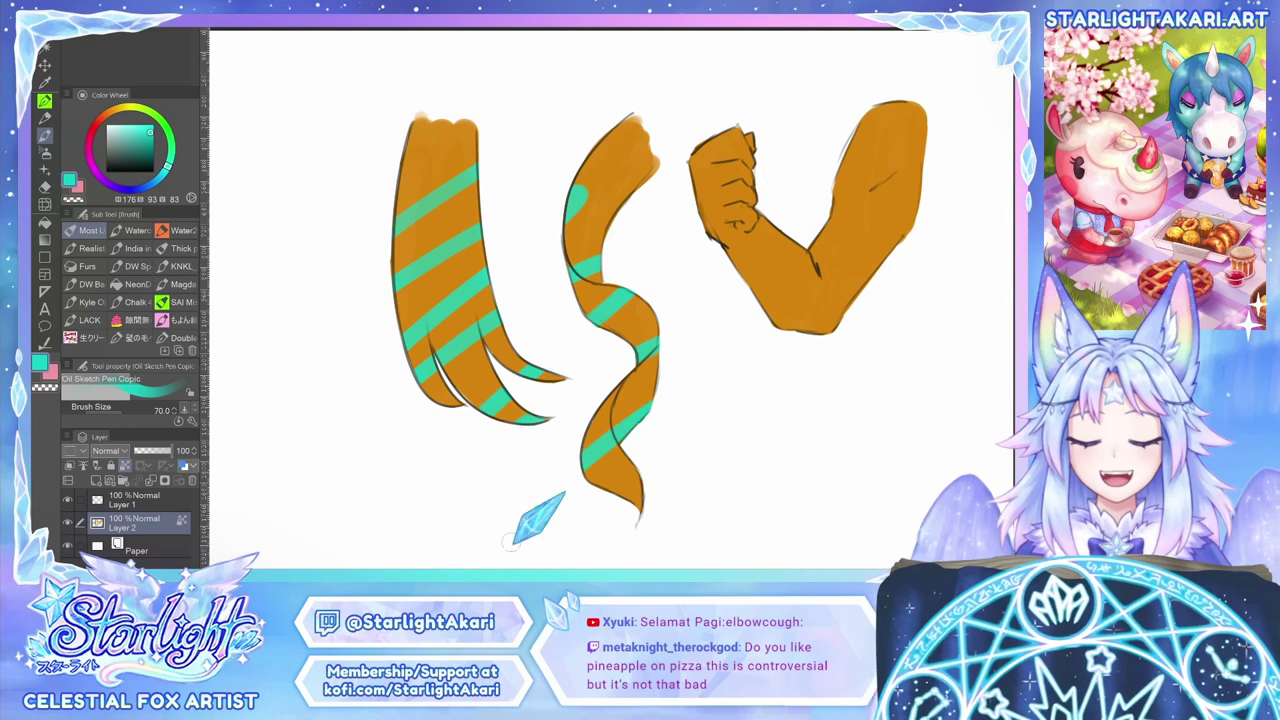
# Step: Try matching straight teal stripes across the fist, forearm and upper arm
pyautogui.moveTo(760, 150); pyautogui.dragTo(703, 248)
pyautogui.moveTo(925, 137); pyautogui.dragTo(745, 280)
pyautogui.moveTo(920, 178); pyautogui.dragTo(772, 310)
pyautogui.moveTo(848, 292); pyautogui.dragTo(798, 332)
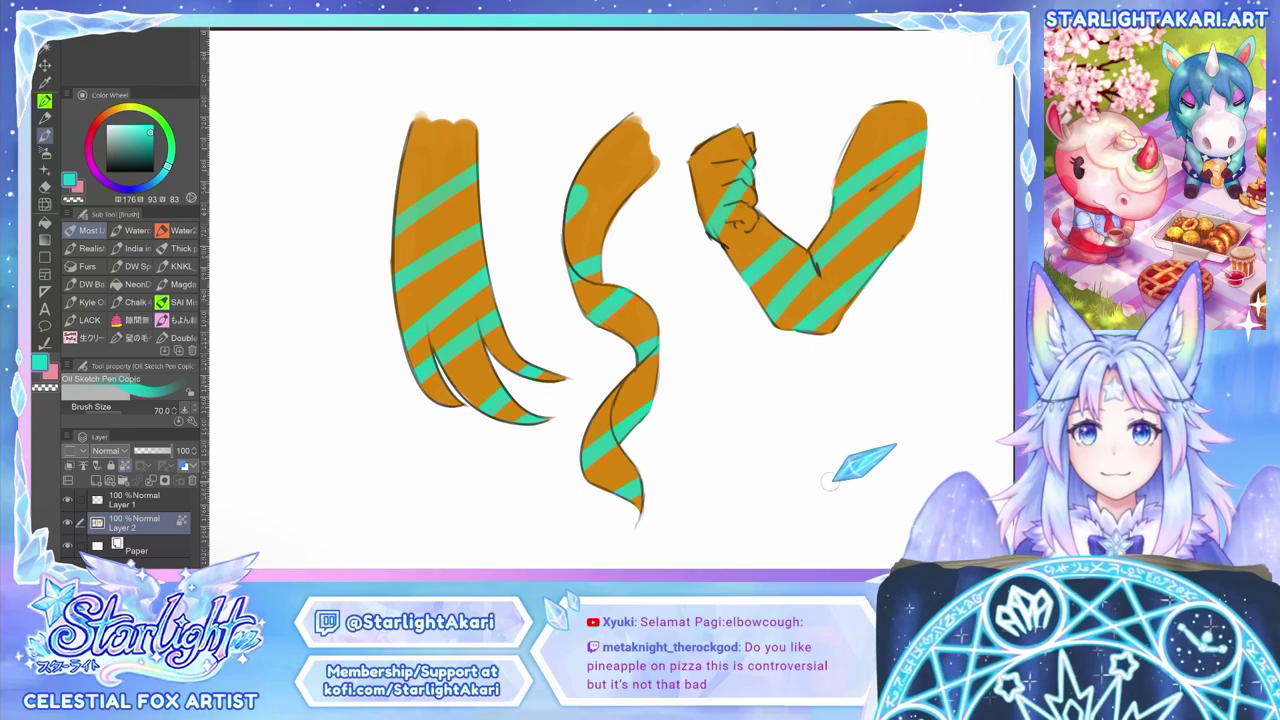
# Step: Undo all the teal stripes on the hair, ribbon and arm
pyautogui.hotkey('ctrl', 'z')
pyautogui.hotkey('ctrl', 'z')
pyautogui.hotkey('ctrl', 'z')
pyautogui.hotkey('ctrl', 'z')
pyautogui.hotkey('ctrl', 'z')
pyautogui.hotkey('ctrl', 'z')
pyautogui.hotkey('ctrl', 'z')
pyautogui.hotkey('ctrl', 'z')
pyautogui.hotkey('ctrl', 'z')
pyautogui.hotkey('ctrl', 'z')
pyautogui.hotkey('ctrl', 'z')
pyautogui.hotkey('ctrl', 'z')
pyautogui.hotkey('ctrl', 'z')
pyautogui.hotkey('ctrl', 'z')
pyautogui.hotkey('ctrl', 'z')
pyautogui.hotkey('ctrl', 'z')
pyautogui.hotkey('ctrl', 'z')
pyautogui.hotkey('ctrl', 'z')
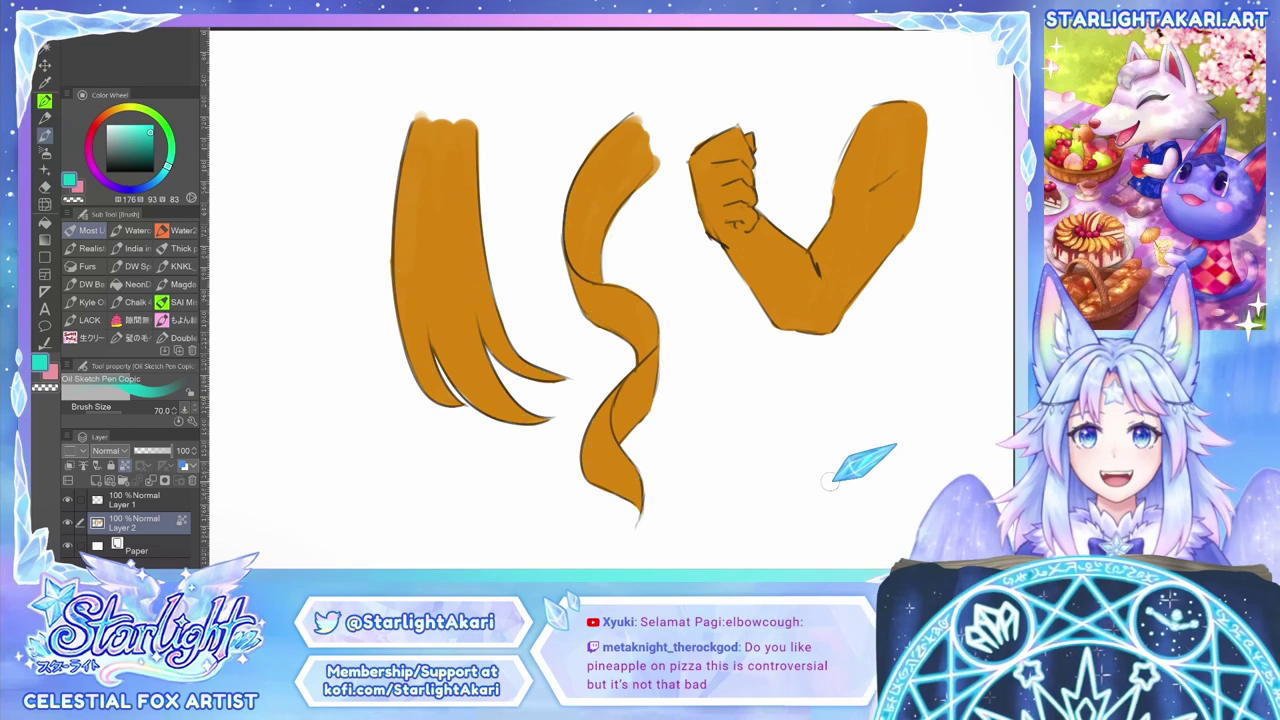
# Step: Try a second set of diagonal teal stripes across the hair and the ribbon only
pyautogui.moveTo(484, 147); pyautogui.dragTo(385, 240)
pyautogui.moveTo(488, 222); pyautogui.dragTo(382, 288)
pyautogui.moveTo(492, 250); pyautogui.dragTo(398, 342)
pyautogui.moveTo(500, 310); pyautogui.dragTo(415, 380)
pyautogui.moveTo(612, 254); pyautogui.dragTo(560, 283)
pyautogui.moveTo(625, 282); pyautogui.dragTo(465, 398)
pyautogui.moveTo(665, 348); pyautogui.dragTo(525, 428)
pyautogui.moveTo(661, 400); pyautogui.dragTo(570, 505)
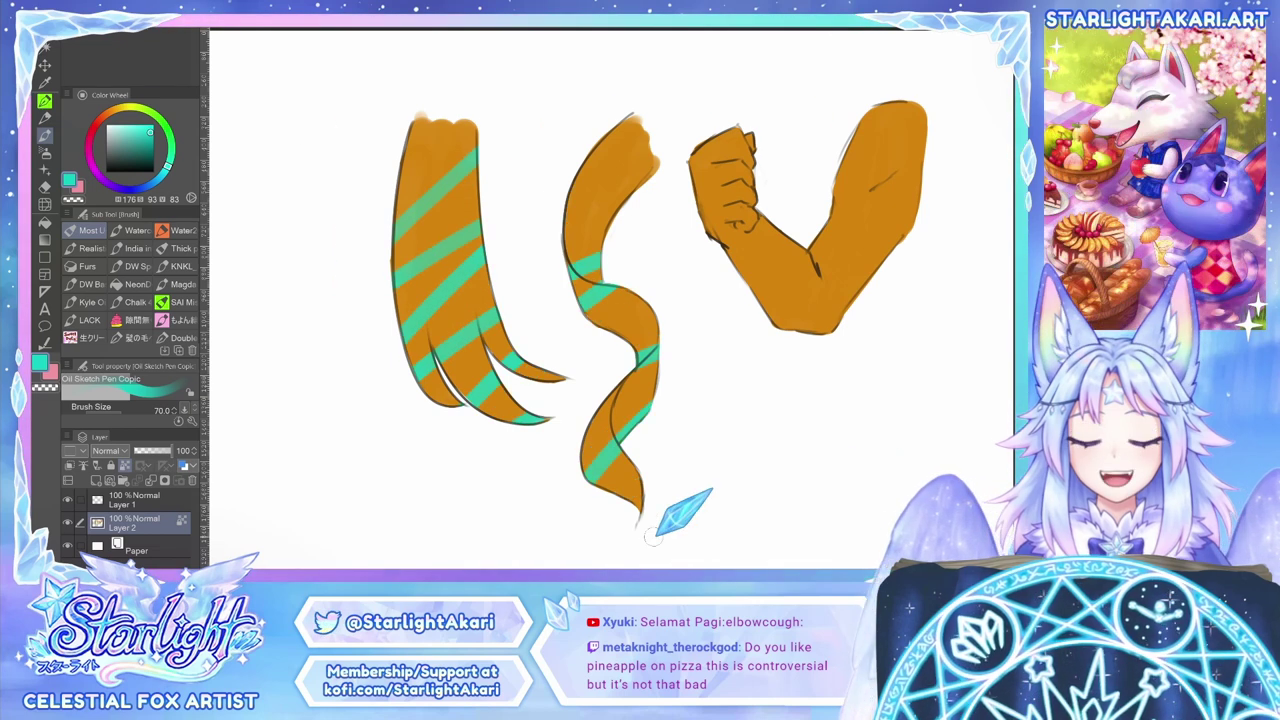
# Step: Undo the second set of teal stripes on the hair and ribbon
pyautogui.hotkey('ctrl', 'z')
pyautogui.hotkey('ctrl', 'z')
pyautogui.hotkey('ctrl', 'z')
pyautogui.hotkey('ctrl', 'z')
pyautogui.hotkey('ctrl', 'z')
pyautogui.hotkey('ctrl', 'z')
pyautogui.hotkey('ctrl', 'z')
pyautogui.hotkey('ctrl', 'z')
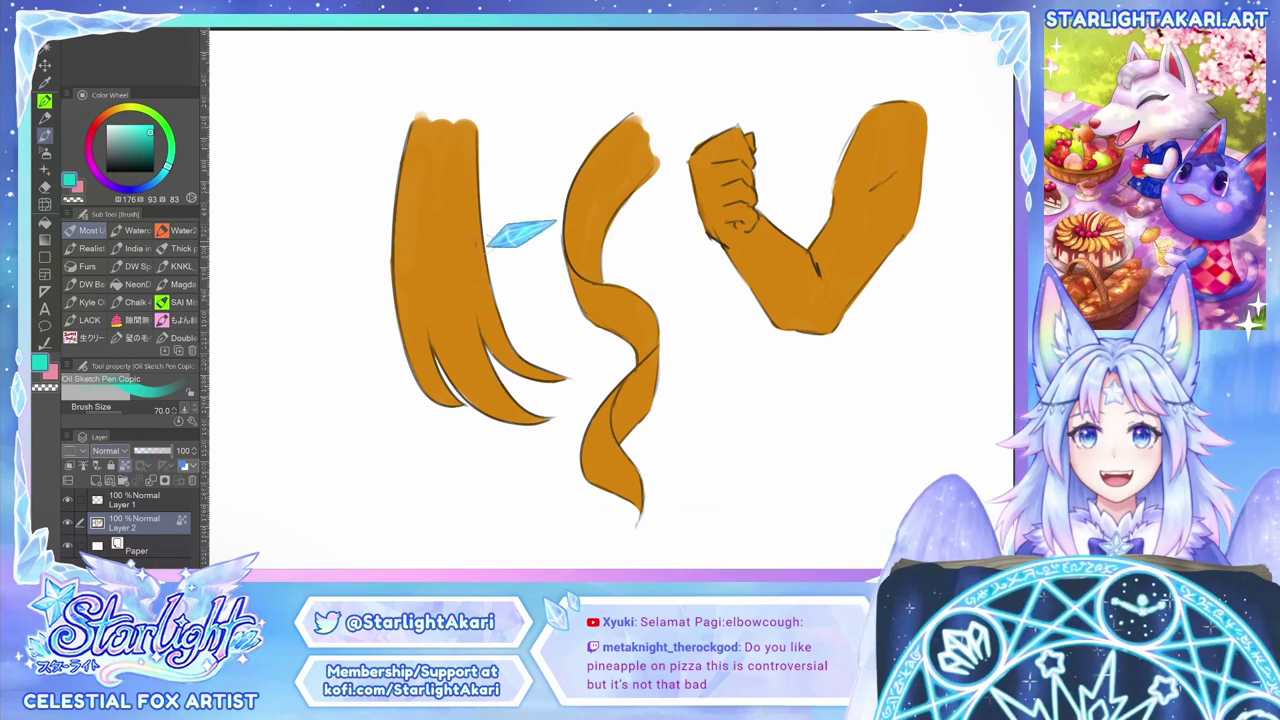
# Step: Try another pass of slanted teal stripes over the hair and ribbon, and clear them again
pyautogui.moveTo(478, 160); pyautogui.dragTo(395, 268)
pyautogui.moveTo(482, 235); pyautogui.dragTo(398, 305)
pyautogui.moveTo(488, 295); pyautogui.dragTo(430, 370)
pyautogui.moveTo(505, 350); pyautogui.dragTo(445, 400)
pyautogui.moveTo(600, 198); pyautogui.dragTo(568, 222)
pyautogui.moveTo(652, 288); pyautogui.dragTo(585, 308)
pyautogui.moveTo(655, 345); pyautogui.dragTo(600, 420)
pyautogui.press('Delete')
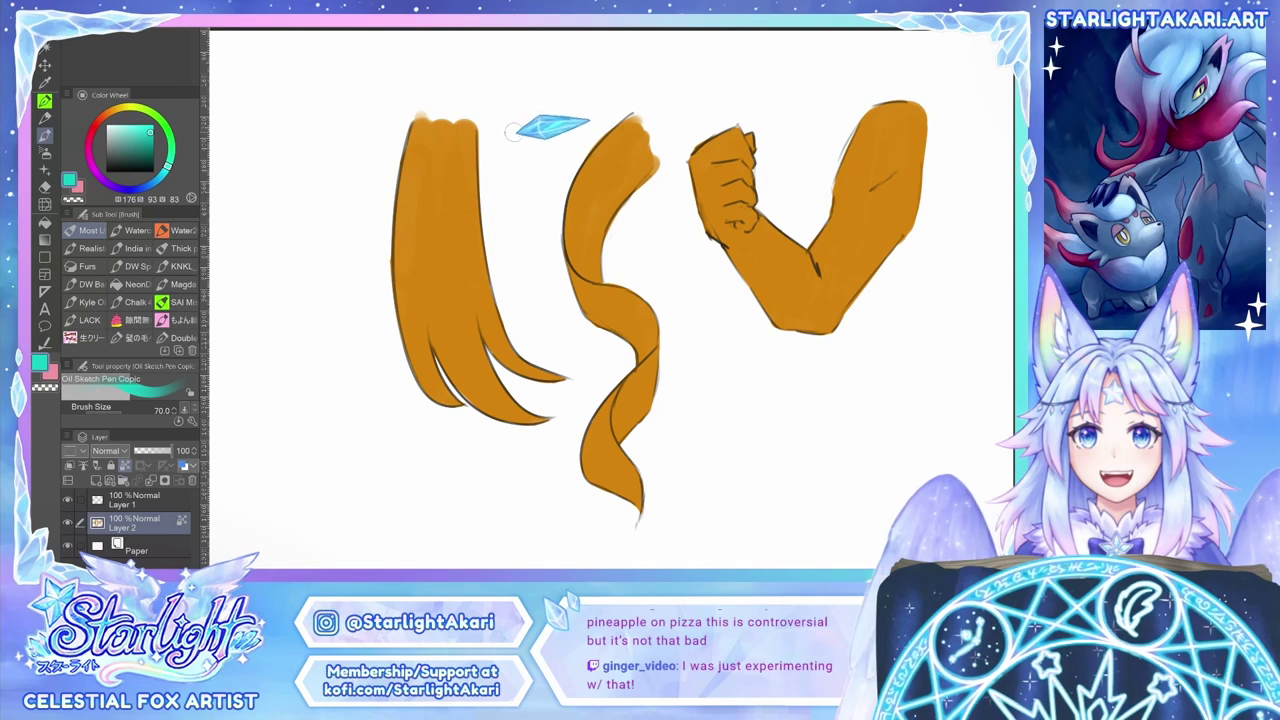
# Step: Try teal stripes at varied angles across the hair strands, plus a small mark on the ribbon's lower curl
pyautogui.moveTo(476, 150); pyautogui.dragTo(398, 232)
pyautogui.moveTo(480, 222); pyautogui.dragTo(398, 278)
pyautogui.moveTo(482, 252); pyautogui.dragTo(405, 340)
pyautogui.moveTo(500, 322); pyautogui.dragTo(408, 368)
pyautogui.moveTo(526, 360); pyautogui.dragTo(470, 408)
pyautogui.moveTo(594, 432); pyautogui.dragTo(578, 460)
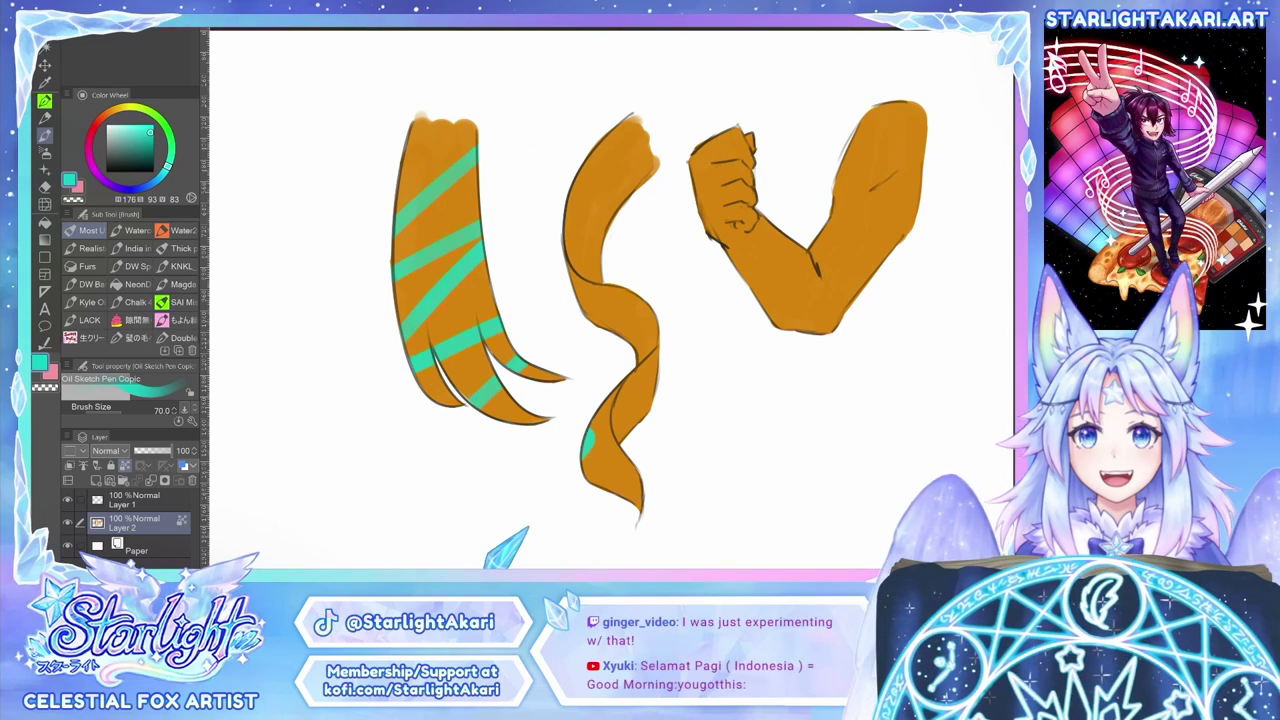
# Step: Undo the varied-angle teal stripes and the small ribbon mark
pyautogui.hotkey('ctrl', 'z')
pyautogui.hotkey('ctrl', 'z')
pyautogui.hotkey('ctrl', 'z')
pyautogui.hotkey('ctrl', 'z')
pyautogui.hotkey('ctrl', 'z')
pyautogui.hotkey('ctrl', 'z')
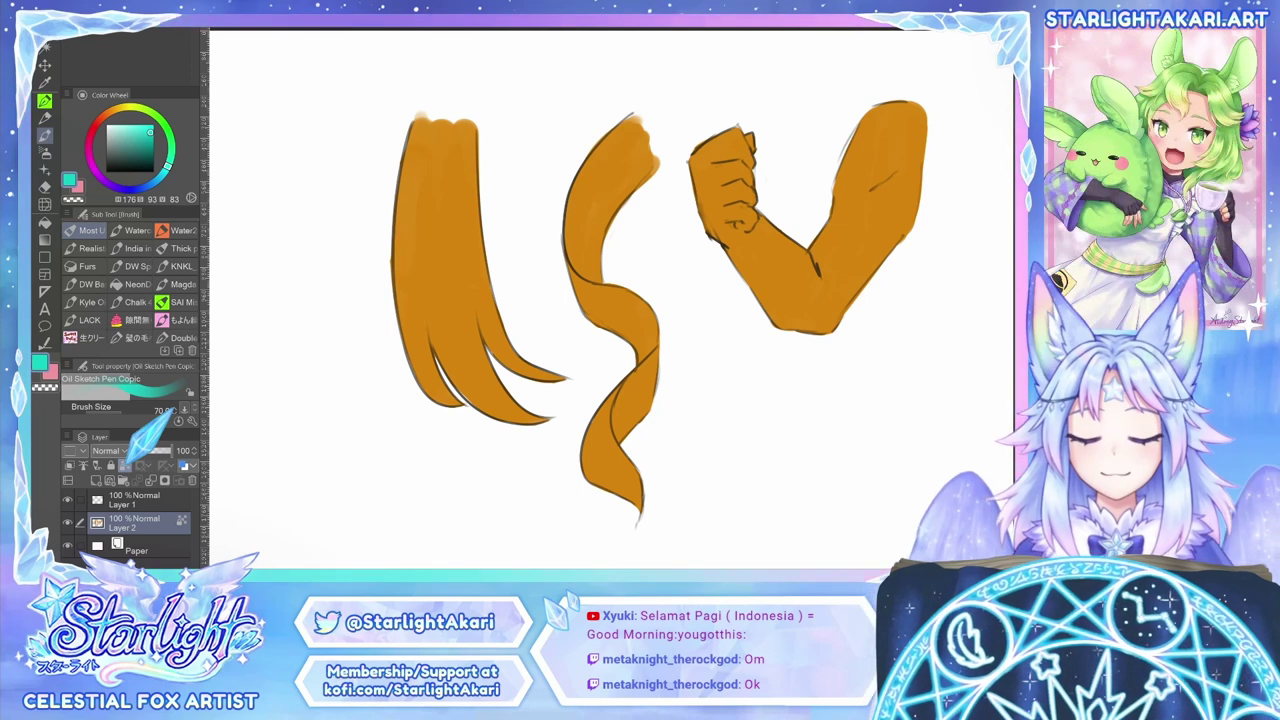
# Step: Switch to the Soft airbrush with a light magenta (H 297, S 51, V 100) and brush size 400
pyautogui.moveTo(170, 158); pyautogui.dragTo(165, 172)
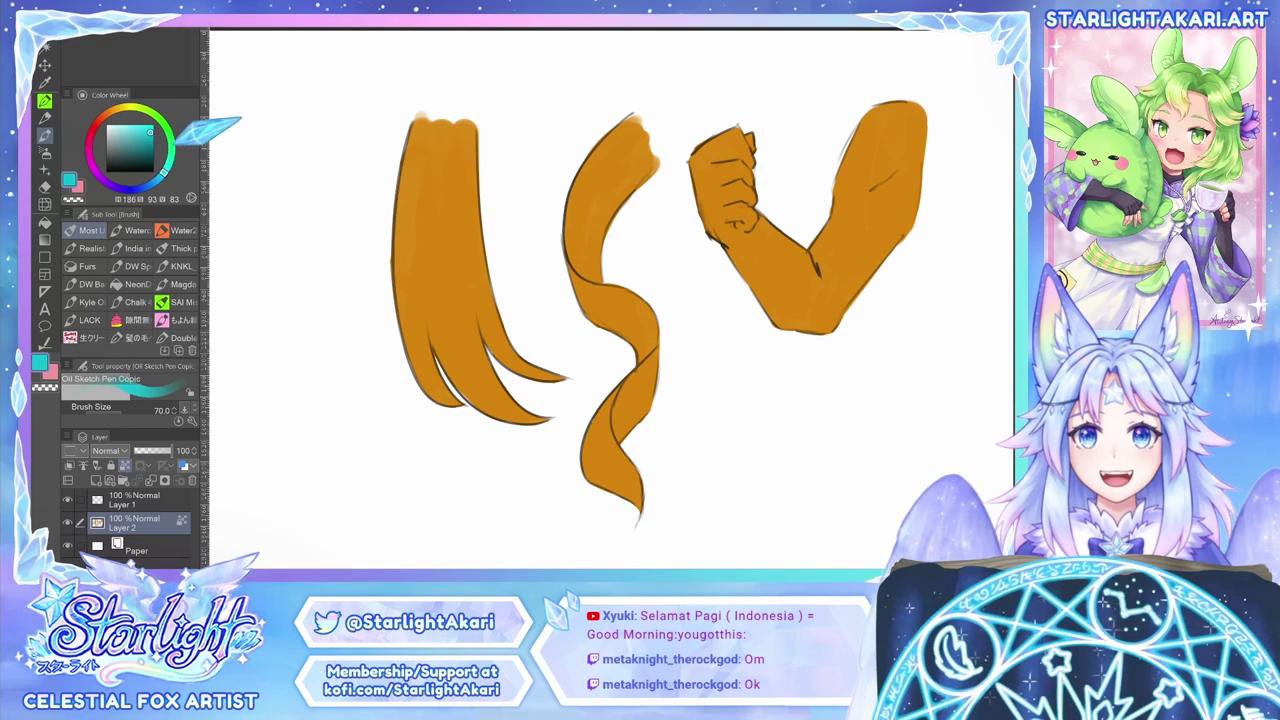
pyautogui.click(96, 169)
pyautogui.click(132, 126)
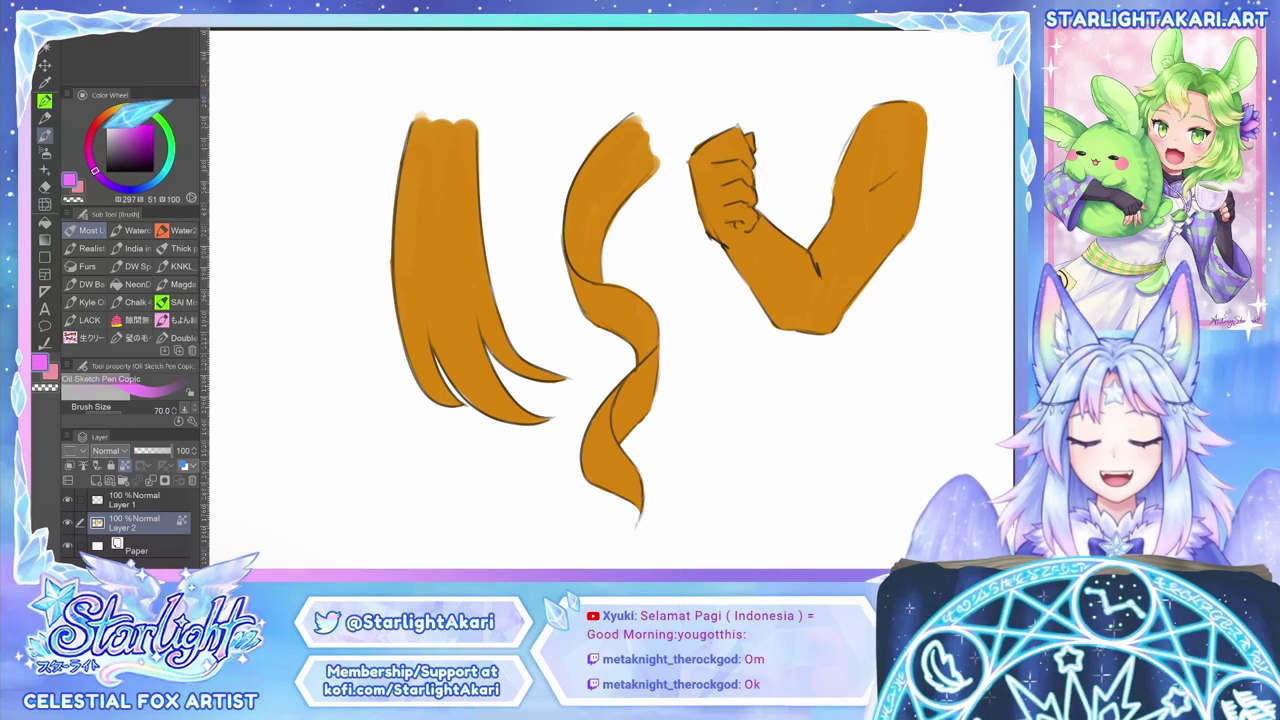
pyautogui.click(45, 152)
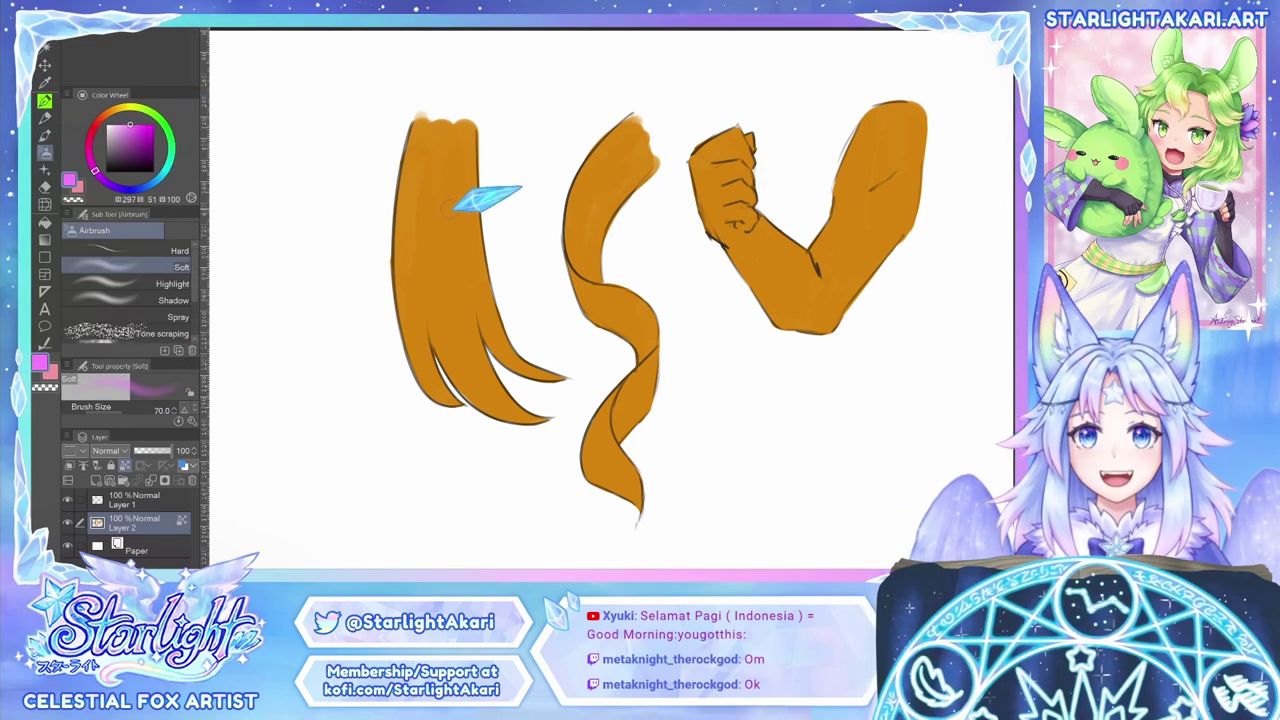
pyautogui.press(']')
pyautogui.press(']')
pyautogui.press(']')
pyautogui.press(']')
pyautogui.press(']')
pyautogui.press(']')
pyautogui.press(']')
pyautogui.press(']')
pyautogui.press(']')
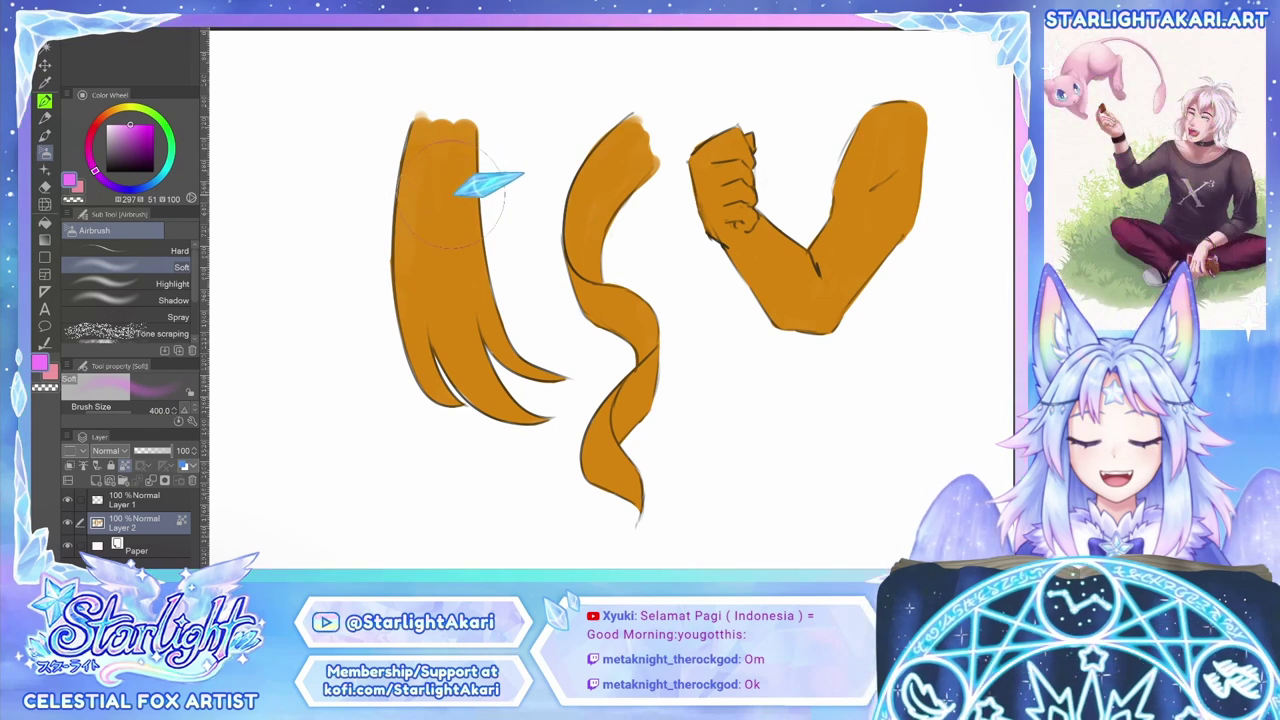
# Step: Pick a light cyan (H 185, S 51, V 100) and try airbrushing it over the top of the hair
pyautogui.click(163, 172)
pyautogui.moveTo(450, 110); pyautogui.dragTo(410, 195)
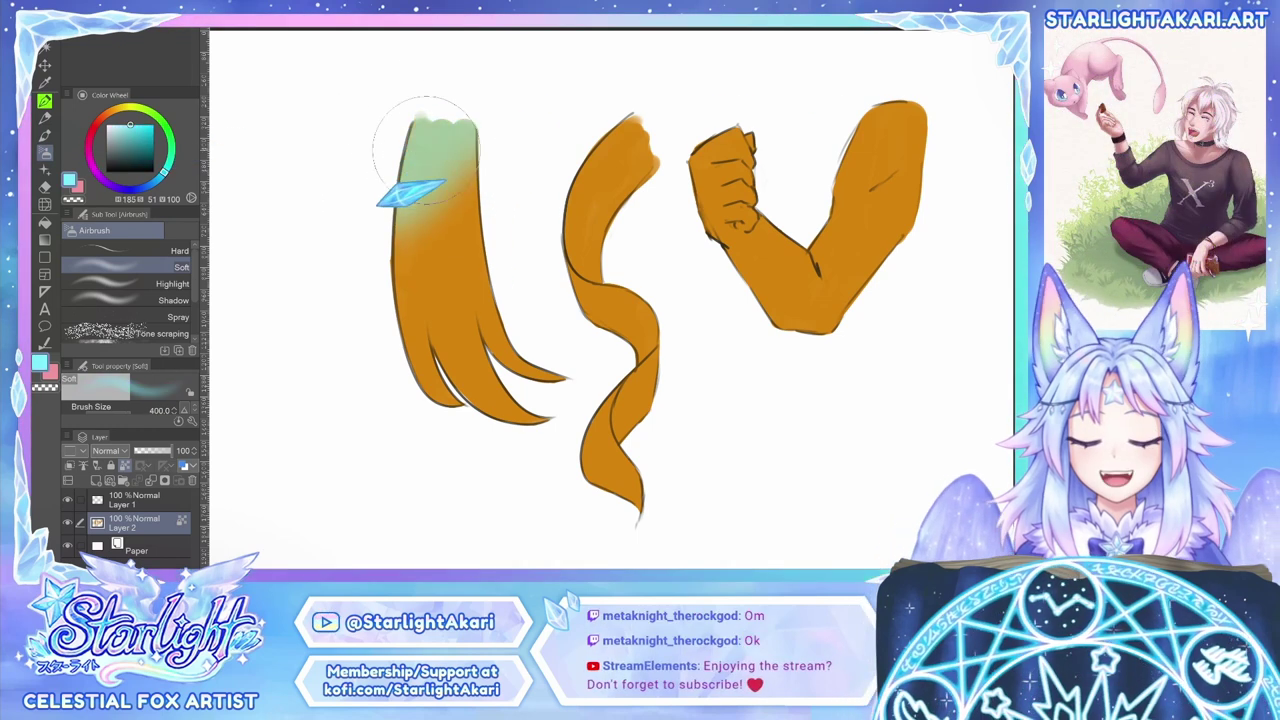
pyautogui.hotkey('ctrl', 'z')
# Step: Select the whole hair section with the Lasso, fill it with the light cyan and clear the selection
pyautogui.press('m')
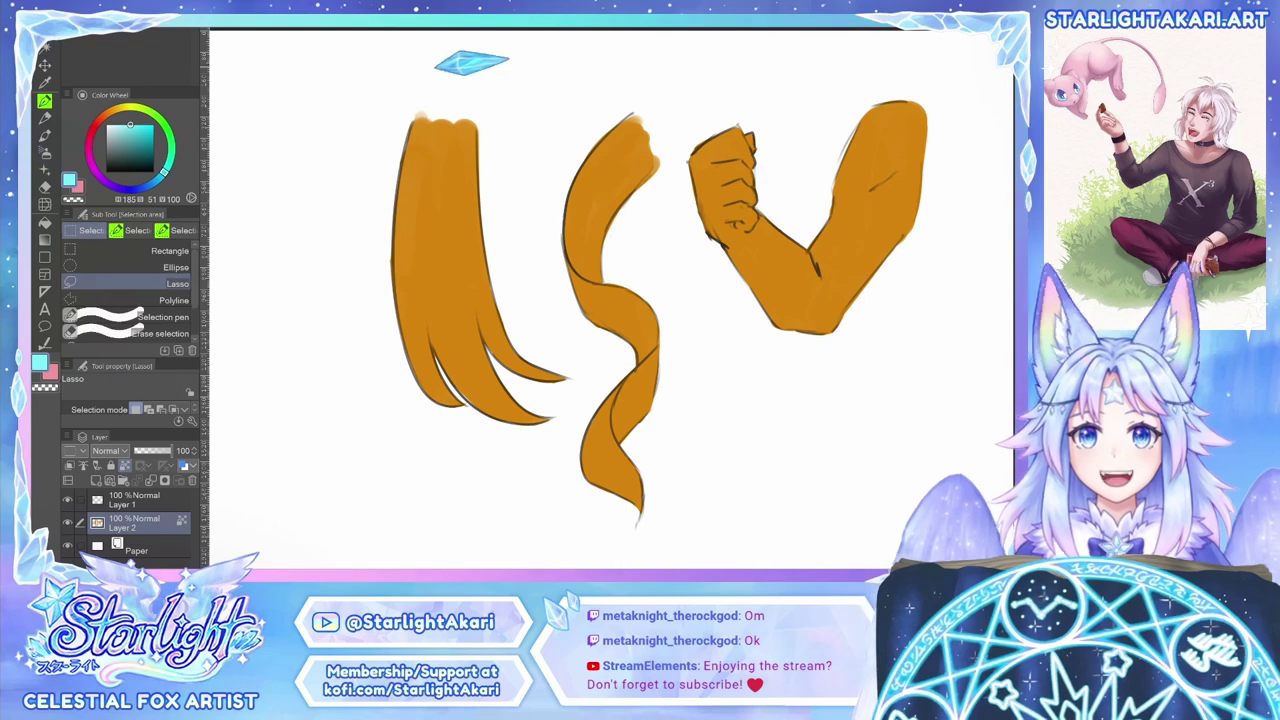
pyautogui.moveTo(466, 57)
pyautogui.mouseDown()
pyautogui.moveTo(606, 337)
pyautogui.moveTo(478, 70)
pyautogui.mouseUp()
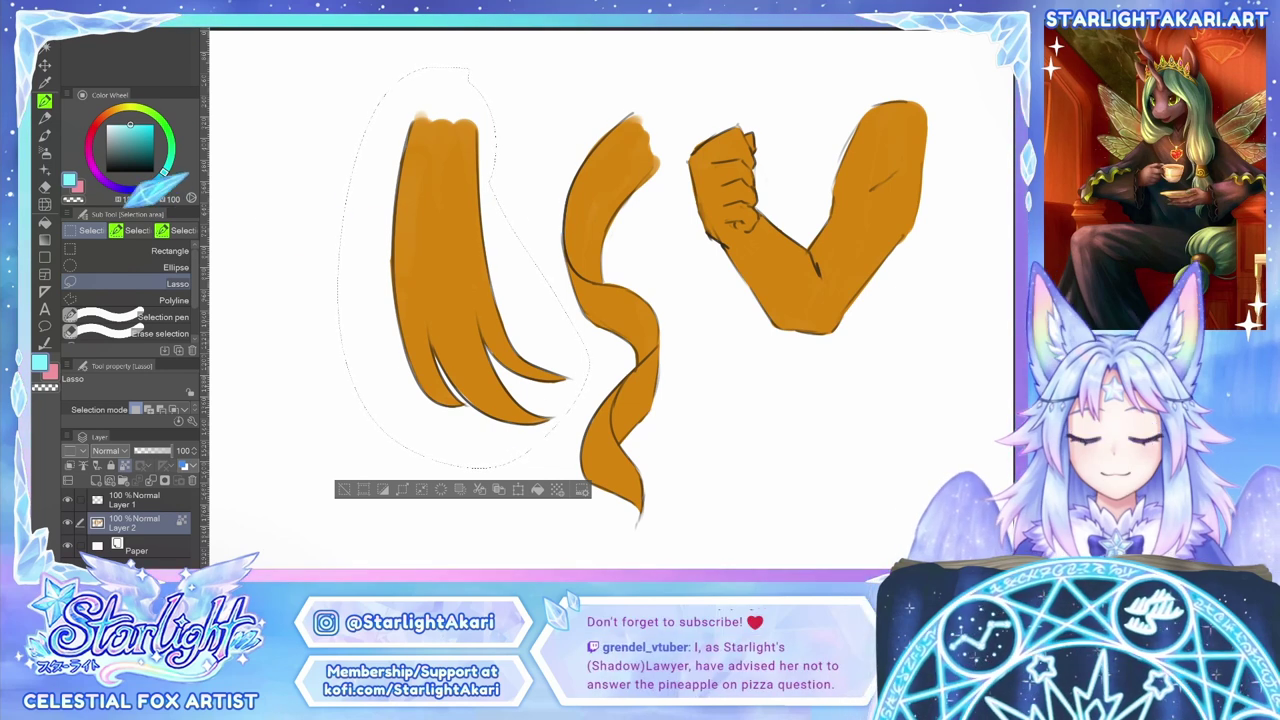
pyautogui.hotkey('alt', 'Delete')
pyautogui.hotkey('ctrl', 'd')
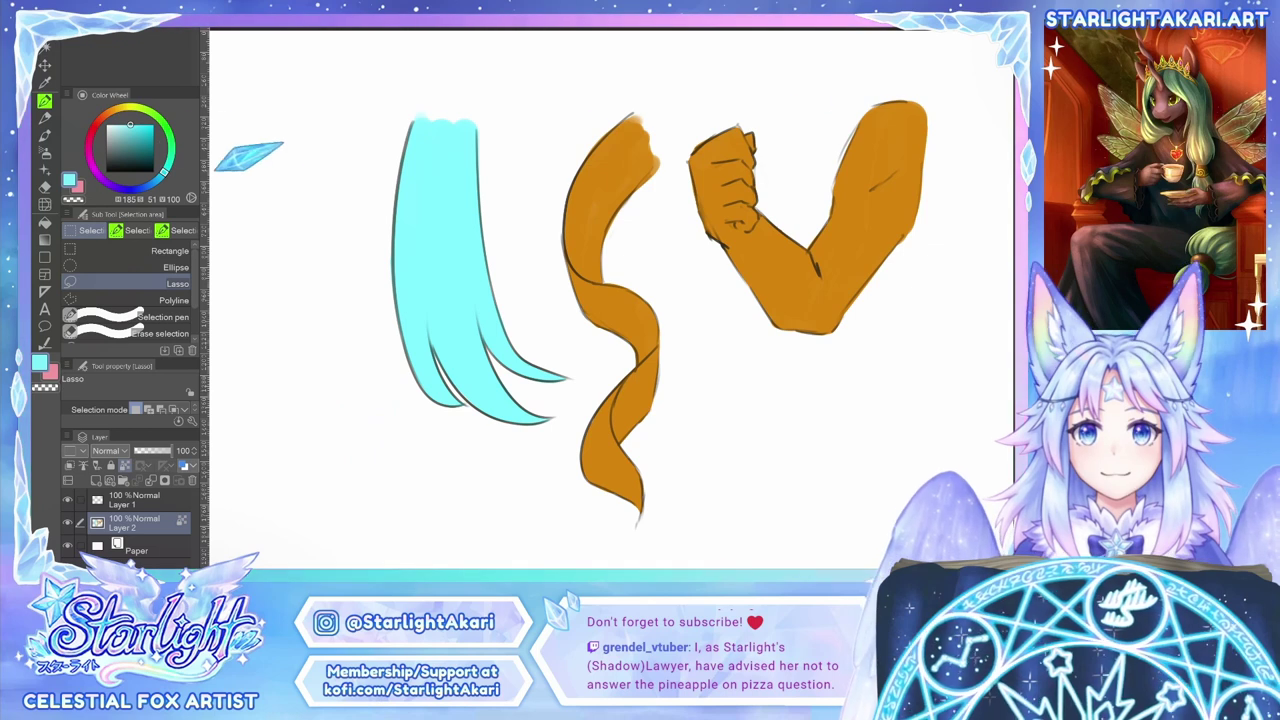
# Step: Airbrush light purple (H 276, S 51, V 100) over the hair's lower strands, fading up into cyan, with brush sizes 400 and 250
pyautogui.click(106, 181)
pyautogui.click(45, 153)
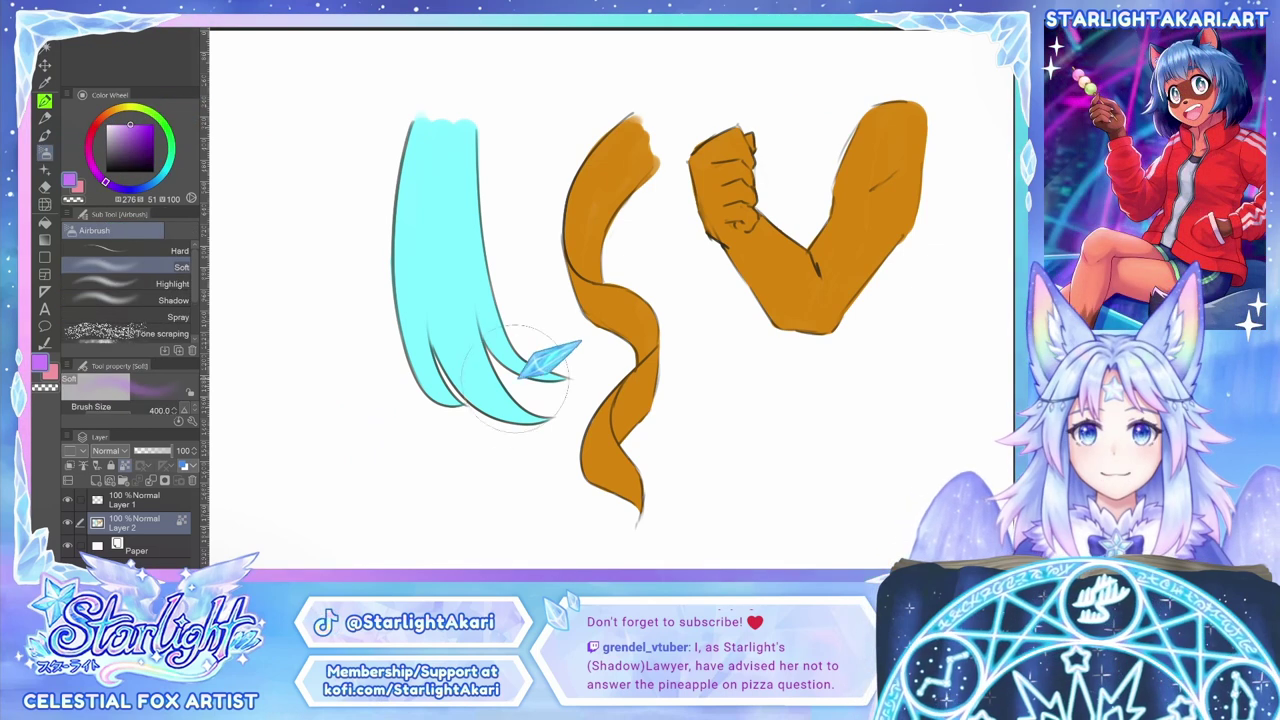
pyautogui.moveTo(523, 380)
pyautogui.mouseDown()
pyautogui.moveTo(560, 380)
pyautogui.moveTo(484, 402)
pyautogui.moveTo(560, 360)
pyautogui.moveTo(426, 346)
pyautogui.moveTo(540, 218)
pyautogui.mouseUp()
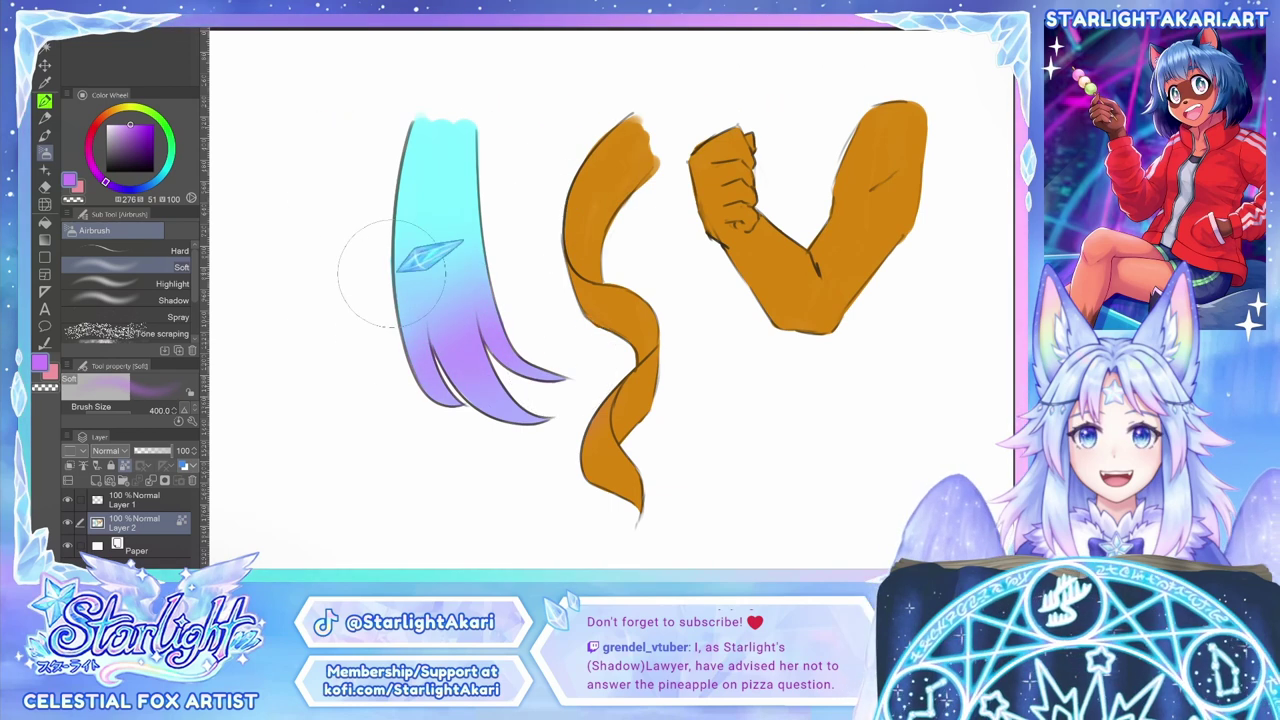
pyautogui.press('[')
pyautogui.press('[')
pyautogui.moveTo(488, 406)
pyautogui.mouseDown()
pyautogui.moveTo(574, 369)
pyautogui.moveTo(530, 454)
pyautogui.moveTo(508, 380)
pyautogui.mouseUp()
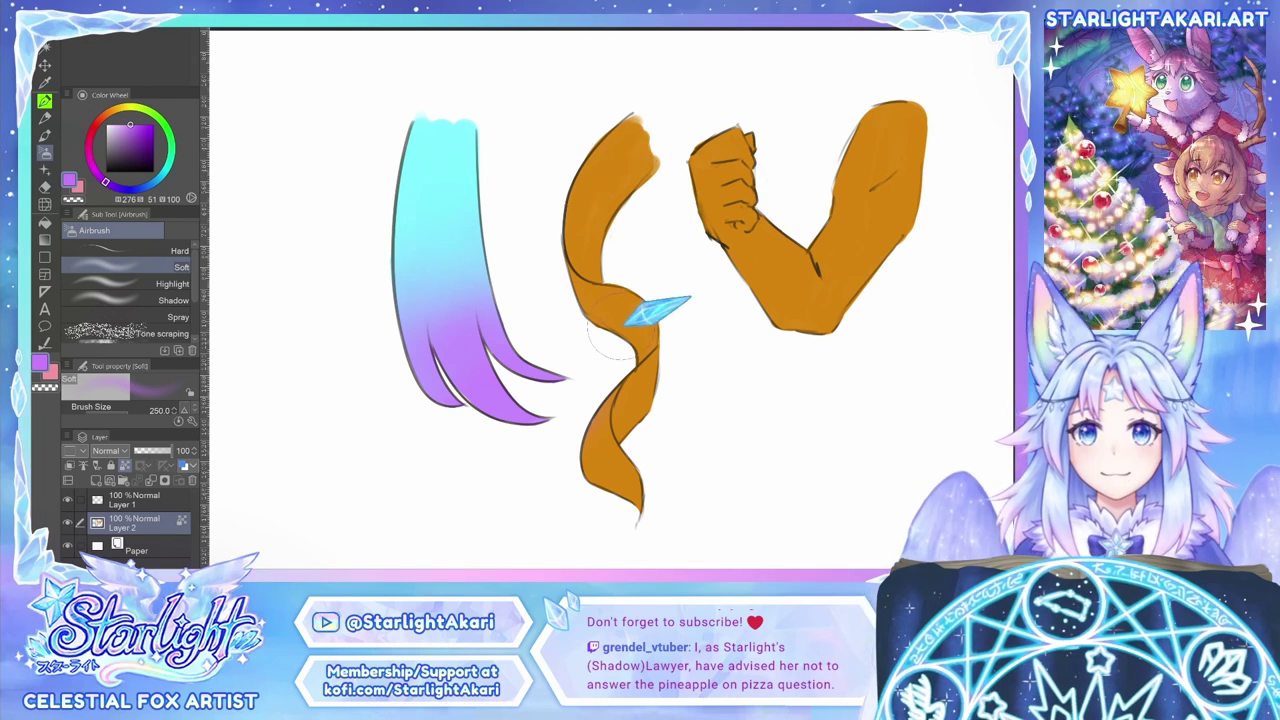
# Step: Airbrush yellow (H 64, S 73, V 100) over the ribbon's lower part and a paler yellow (S 29) toward its tip
pyautogui.click(143, 100)
pyautogui.click(141, 124)
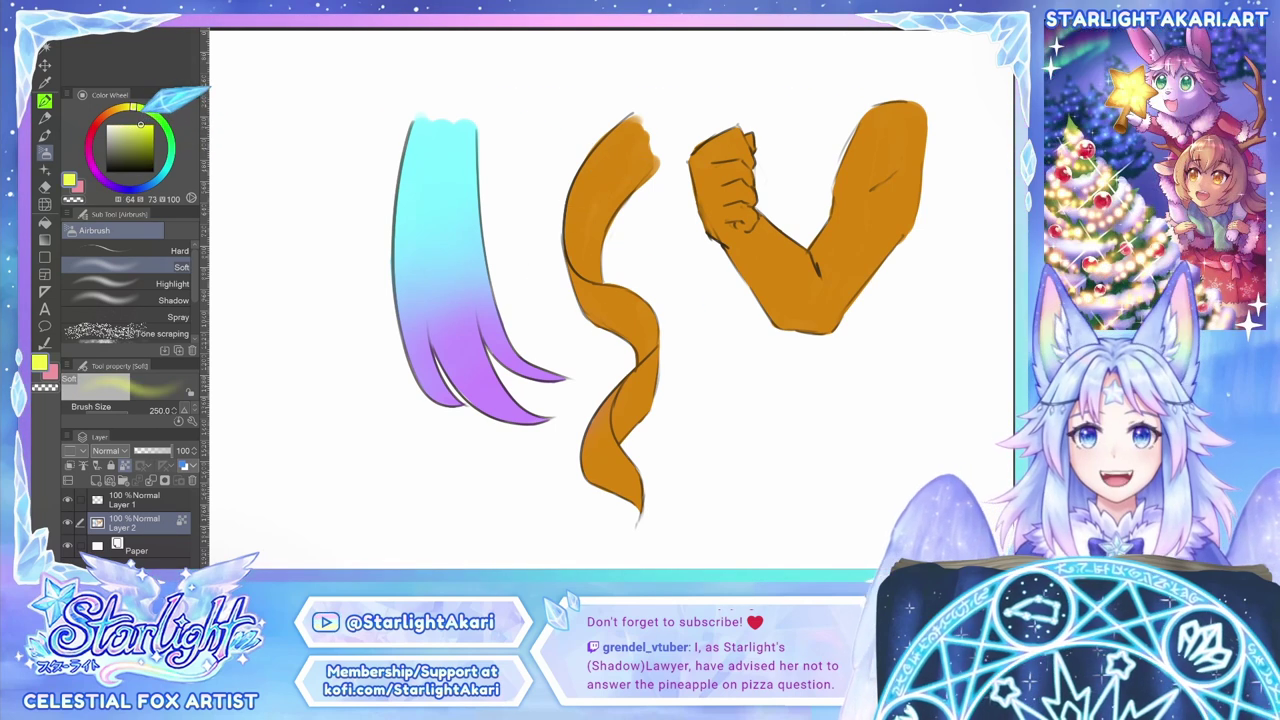
pyautogui.moveTo(650, 410)
pyautogui.mouseDown()
pyautogui.moveTo(600, 508)
pyautogui.moveTo(622, 444)
pyautogui.moveTo(605, 370)
pyautogui.moveTo(612, 240)
pyautogui.mouseUp()
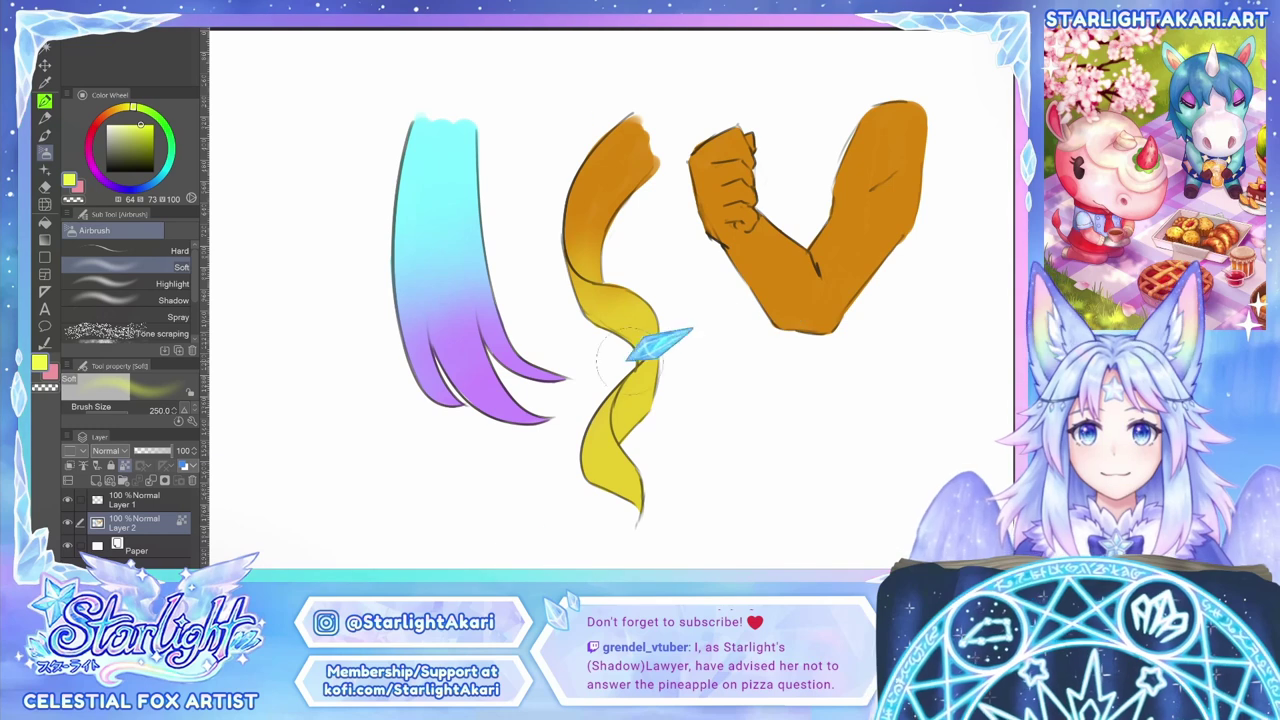
pyautogui.moveTo(141, 124); pyautogui.dragTo(119, 125)
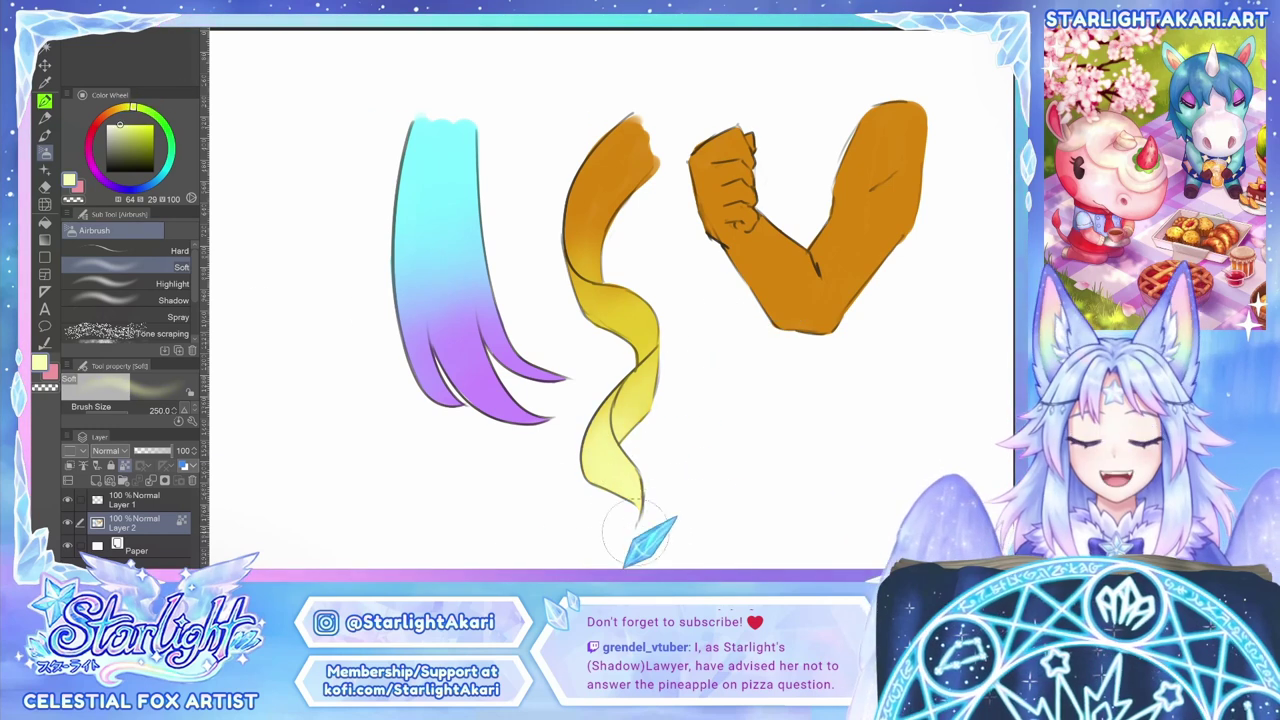
# Step: Airbrush a red fade (H 7, S 100, V 100) onto the ribbon's upper end, undoing the excess tint farther down
pyautogui.click(97, 123)
pyautogui.click(153, 125)
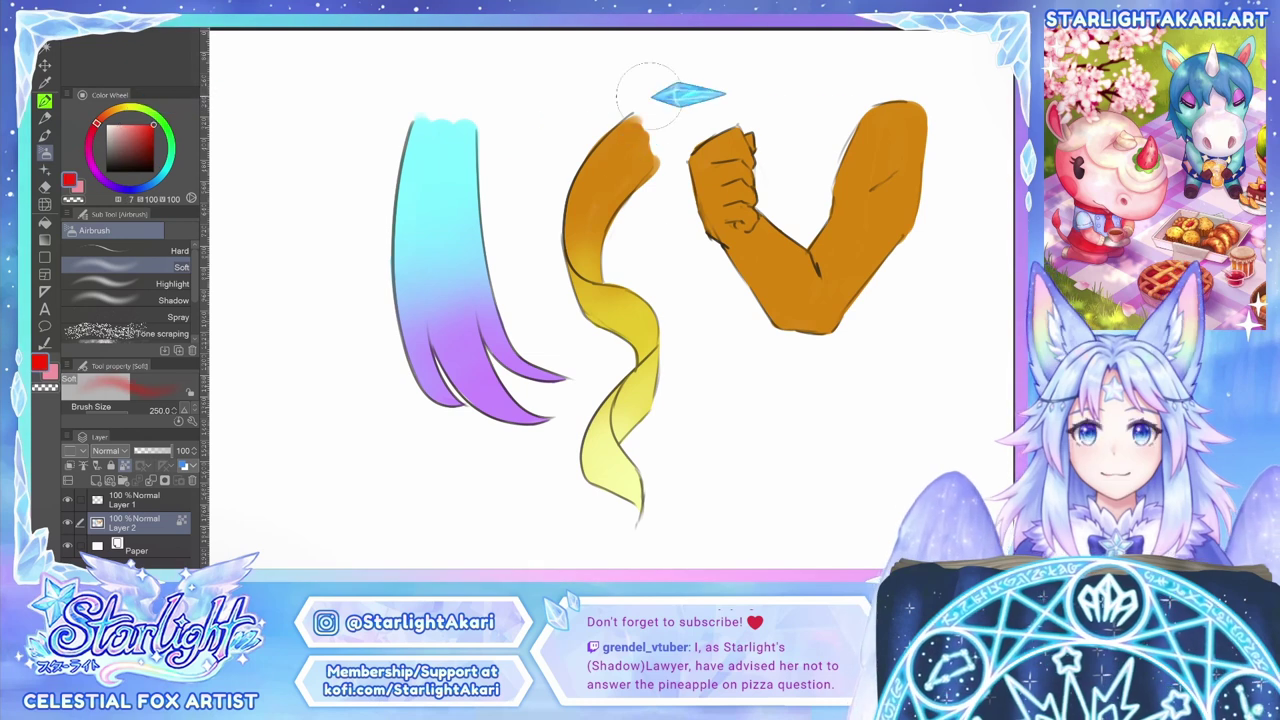
pyautogui.moveTo(688, 95)
pyautogui.mouseDown()
pyautogui.moveTo(666, 343)
pyautogui.moveTo(615, 220)
pyautogui.mouseUp()
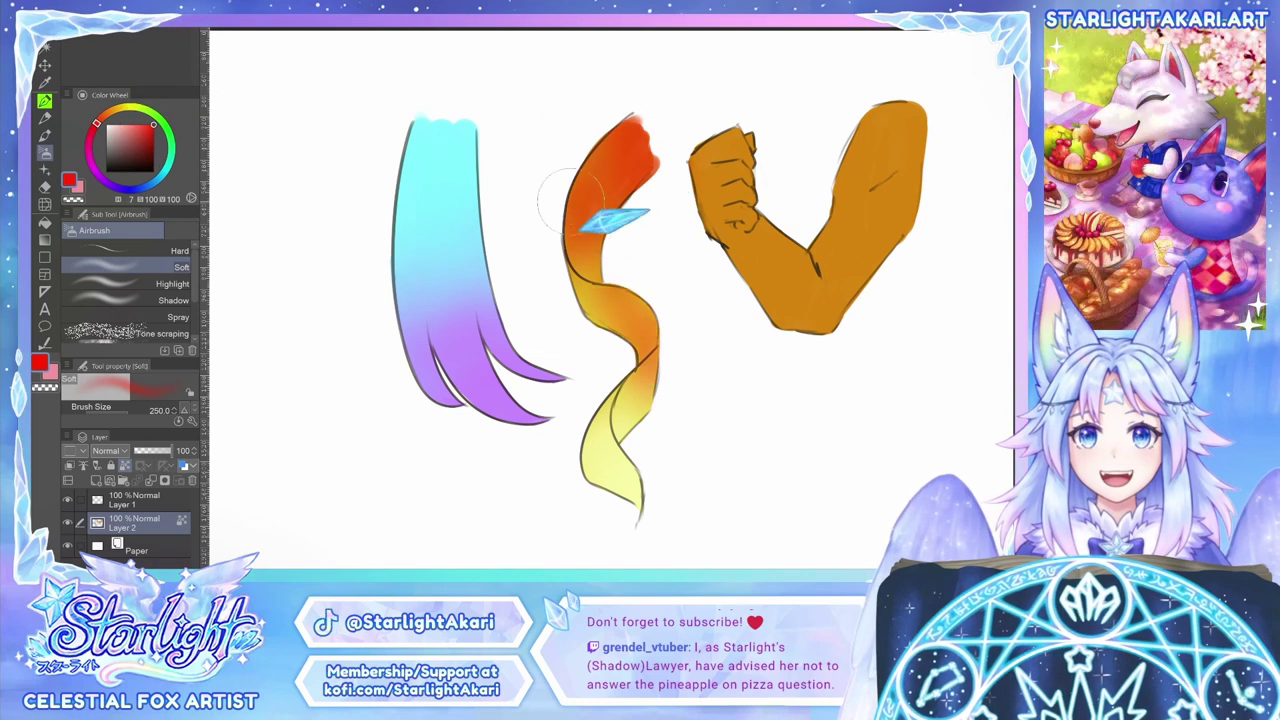
pyautogui.hotkey('ctrl', 'z')
pyautogui.hotkey('ctrl', 'z')
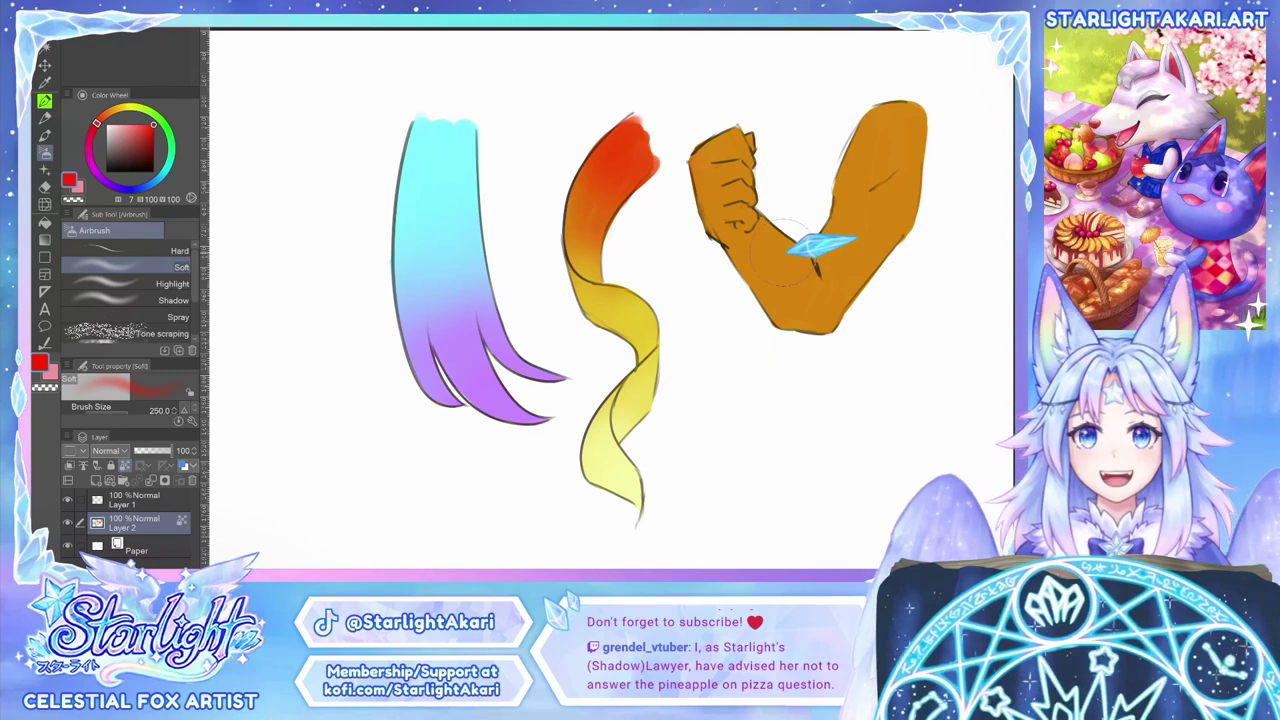
# Step: Pick a deep purple (H 273, S 81, V 77) and switch to the Oil Sketch Pen Copic brush
pyautogui.click(157, 124)
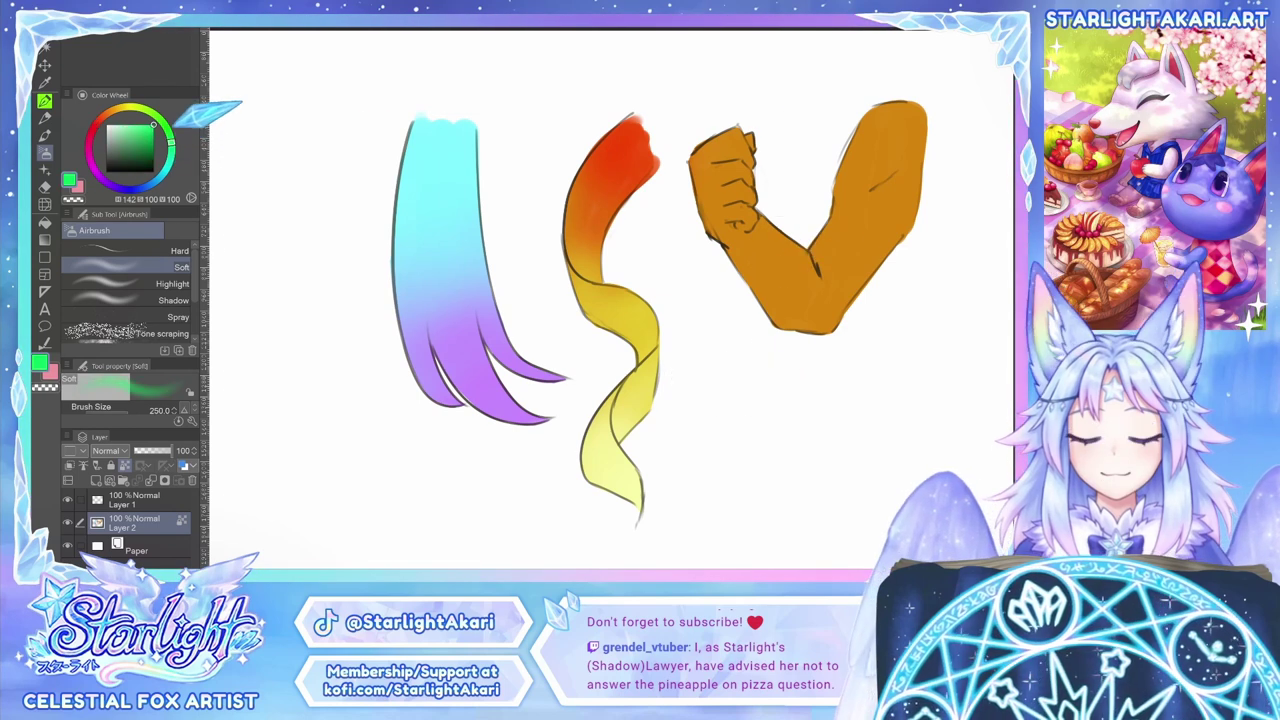
pyautogui.click(108, 183)
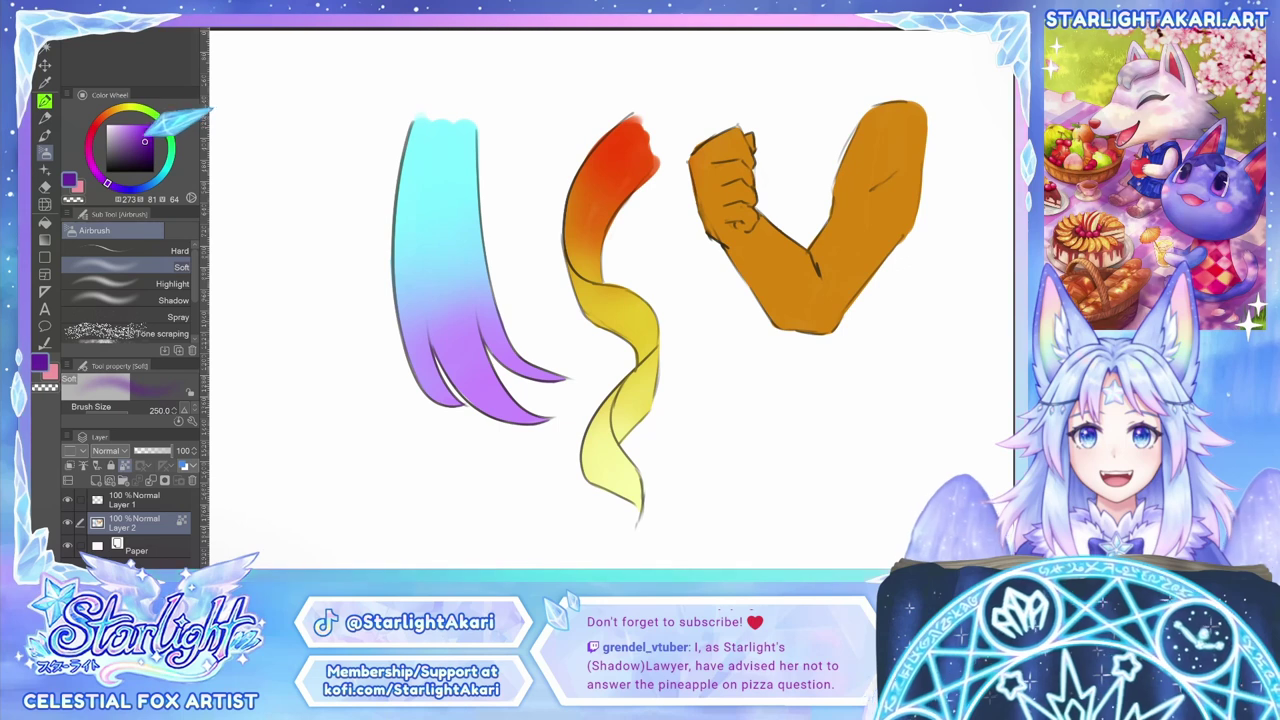
pyautogui.click(149, 153)
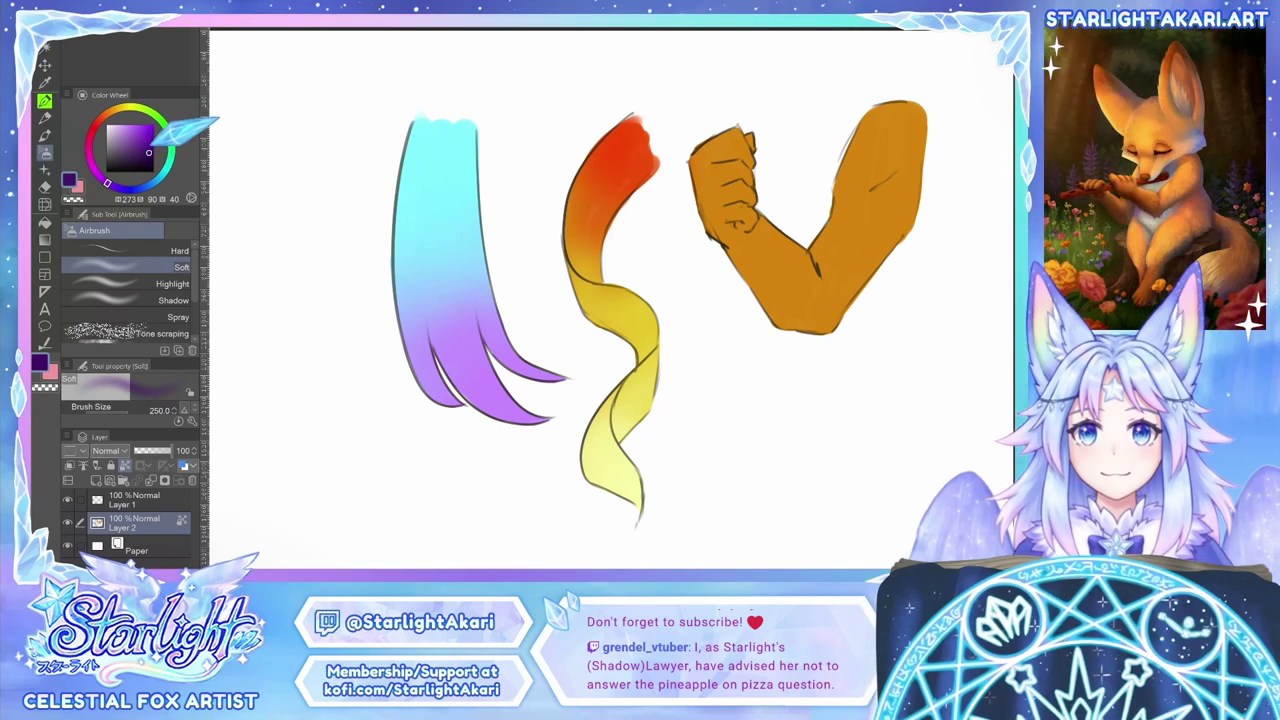
pyautogui.click(145, 134)
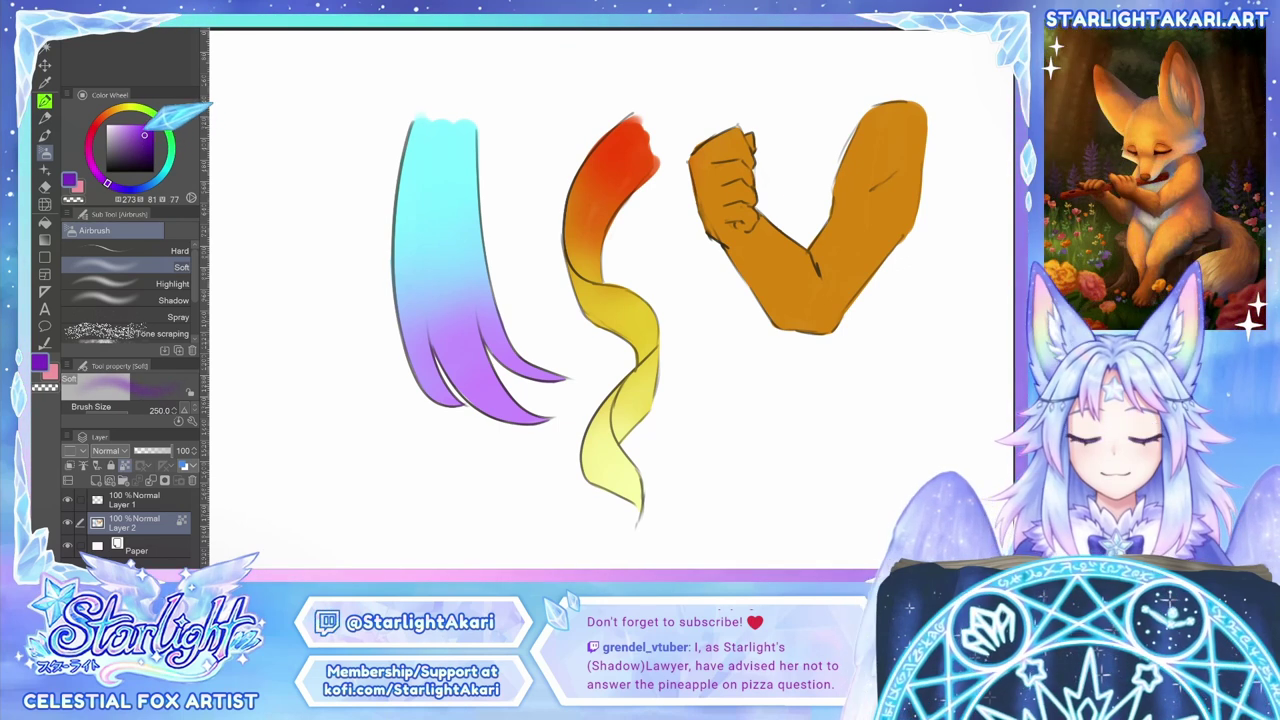
pyautogui.press('[')
pyautogui.press('[')
pyautogui.press('[')
pyautogui.press('[')
pyautogui.press('[')
pyautogui.press('[')
pyautogui.press('[')
pyautogui.press('[')
pyautogui.press('[')
pyautogui.press('[')
pyautogui.press('[')
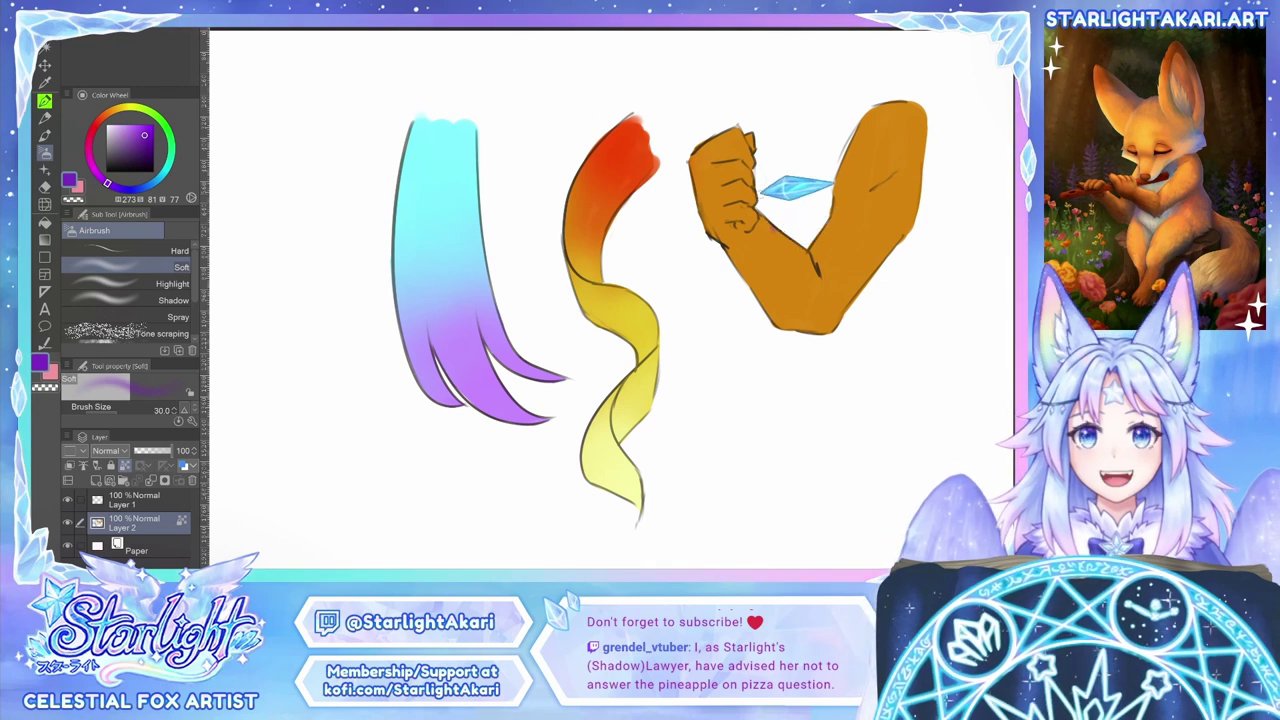
pyautogui.press('b')
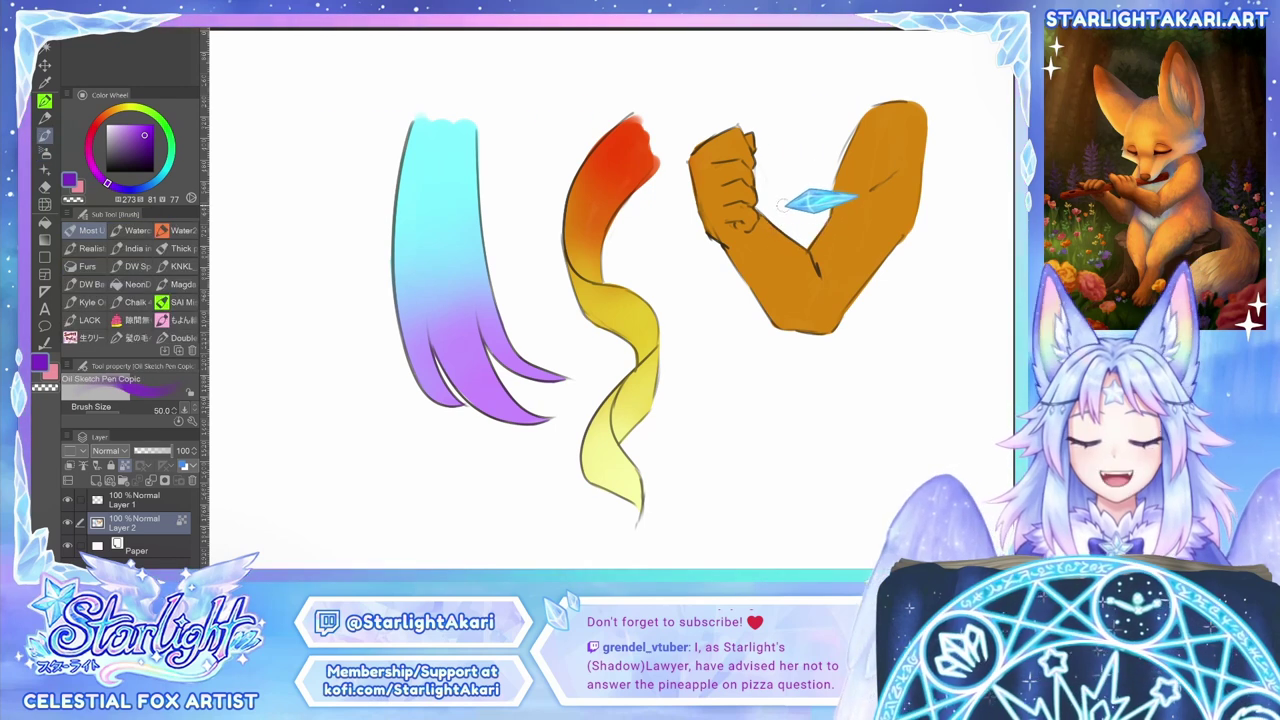
# Step: Paint tapered deep purple stripes curving around the forearm at brush size 40, trimming their edges with the sampled arm orange at size 25
pyautogui.moveTo(774, 226)
pyautogui.mouseDown()
pyautogui.moveTo(784, 276)
pyautogui.moveTo(784, 225)
pyautogui.moveTo(763, 262)
pyautogui.moveTo(774, 272)
pyautogui.moveTo(785, 240)
pyautogui.moveTo(781, 285)
pyautogui.moveTo(747, 298)
pyautogui.moveTo(820, 265)
pyautogui.moveTo(779, 295)
pyautogui.mouseUp()
pyautogui.press('[')
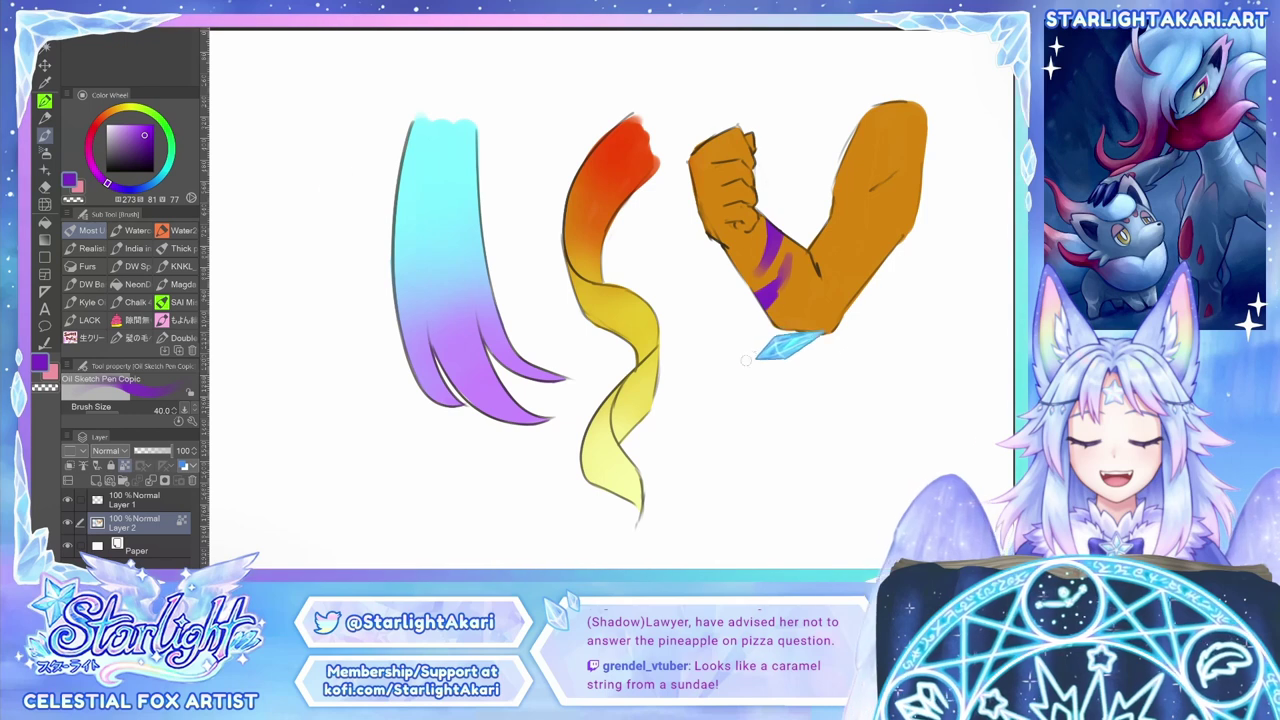
pyautogui.moveTo(806, 281); pyautogui.dragTo(788, 326)
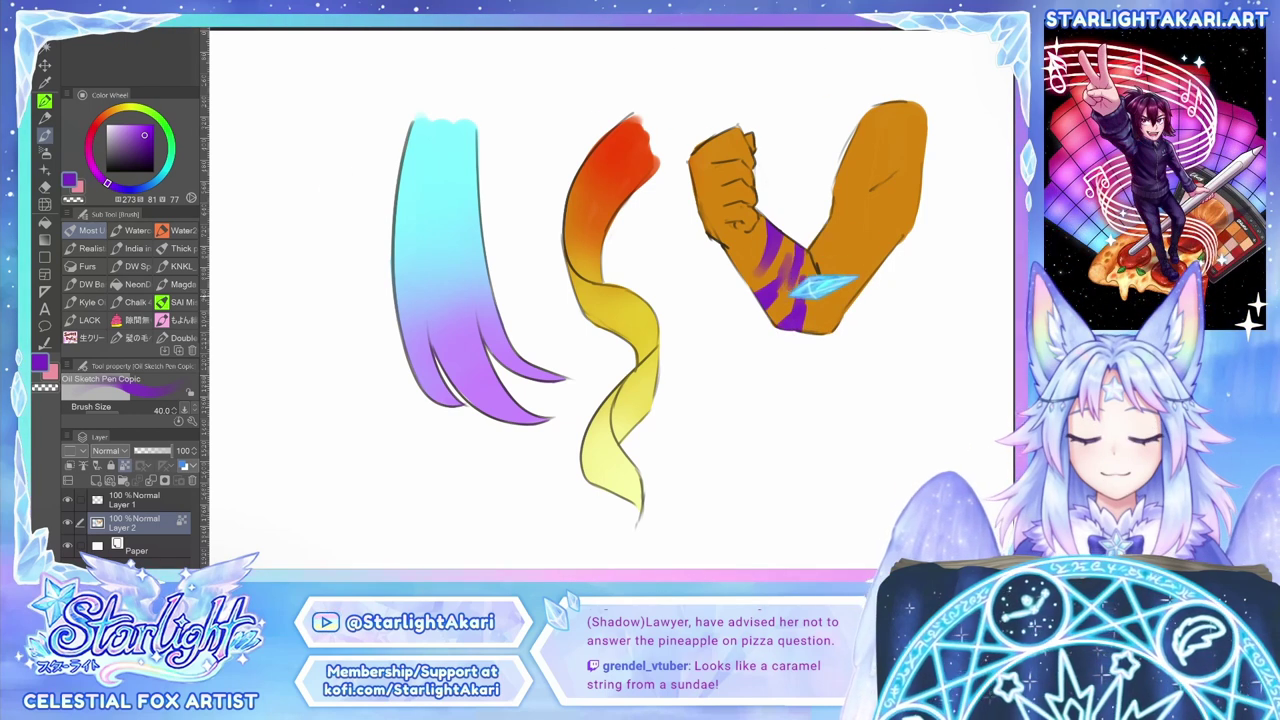
pyautogui.keyDown('alt'); pyautogui.click(788, 262); pyautogui.keyUp('alt')
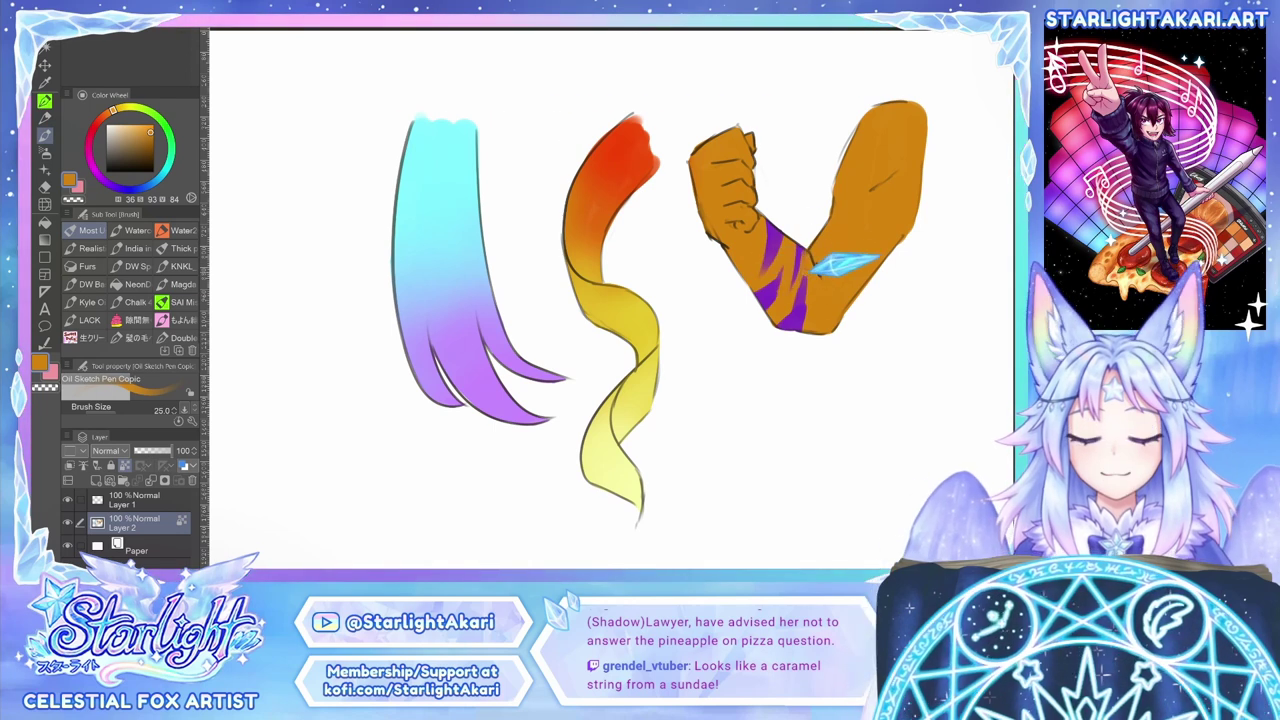
# Step: Resample the stripe purple (H 275, S 76, V 76) and continue the form-following stripes over the elbow and upper arm at brush size 40
pyautogui.keyDown('alt'); pyautogui.click(803, 304); pyautogui.keyUp('alt')
pyautogui.press(']')
pyautogui.press(']')
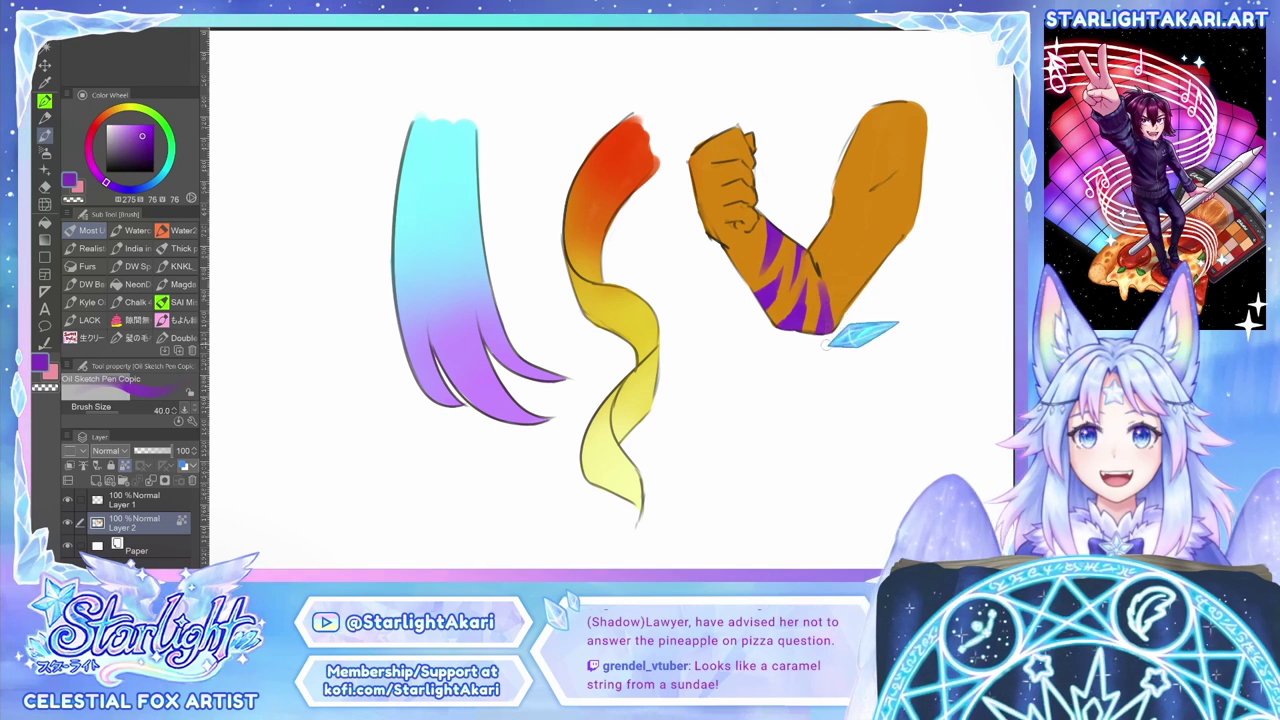
pyautogui.moveTo(826, 238); pyautogui.dragTo(838, 280)
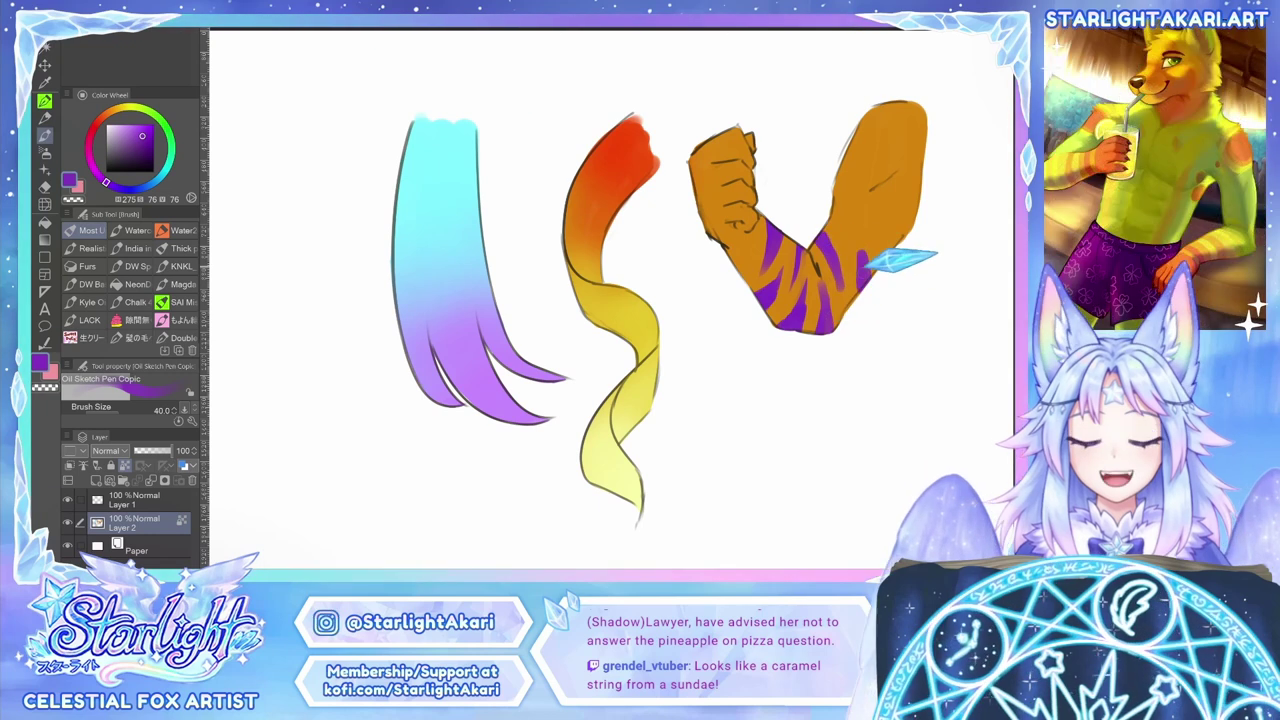
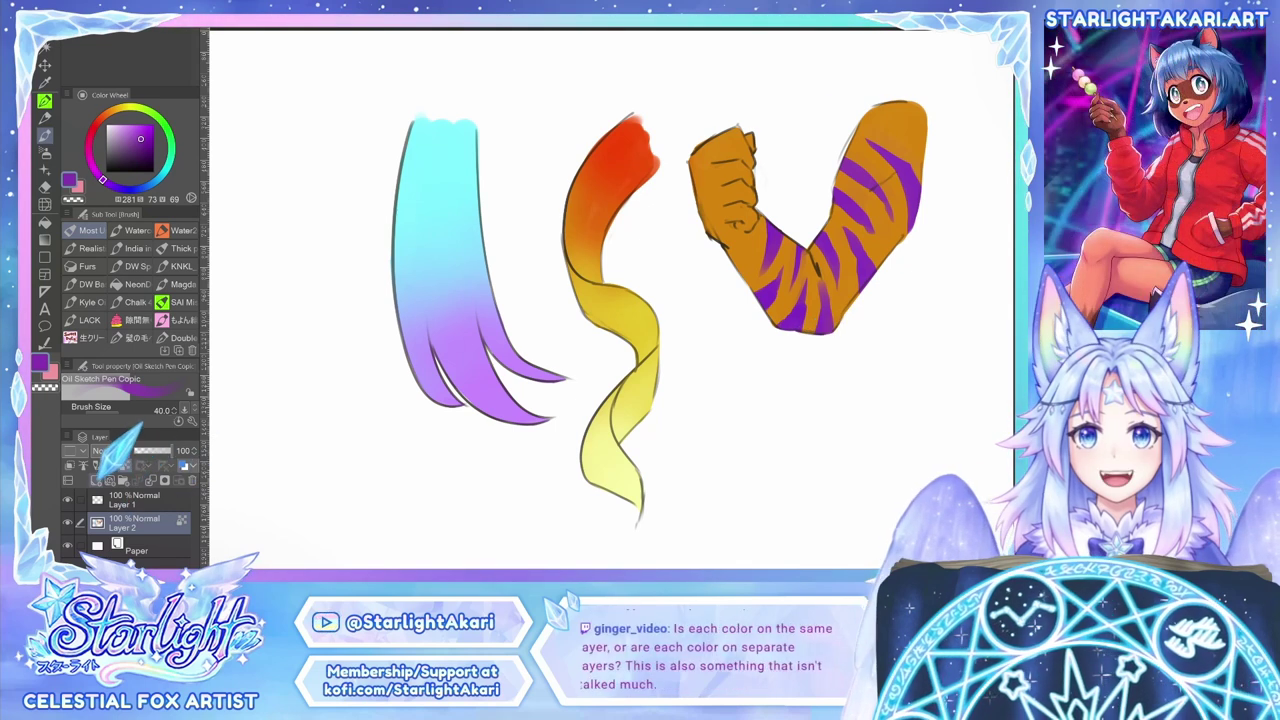
# Step: Add shading and highlight layers between the two artwork layers, and rename the existing layers lineart and color
pyautogui.click(98, 470)
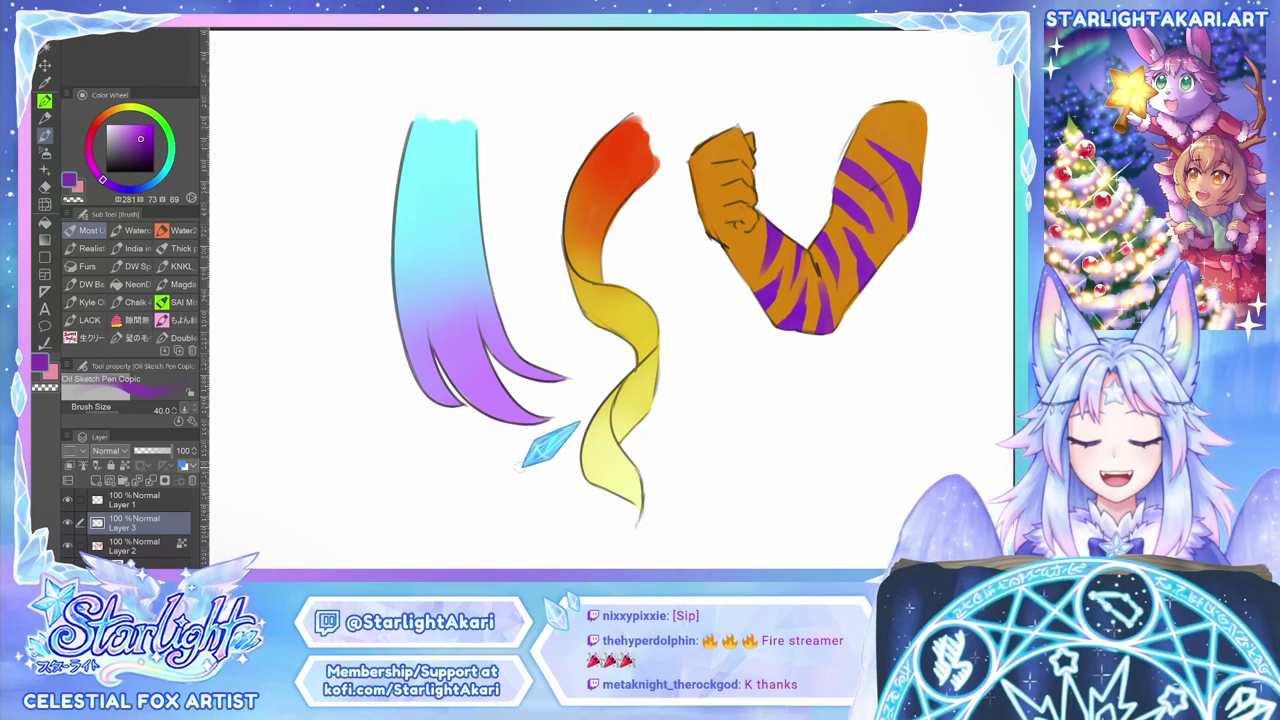
pyautogui.click(134, 542)
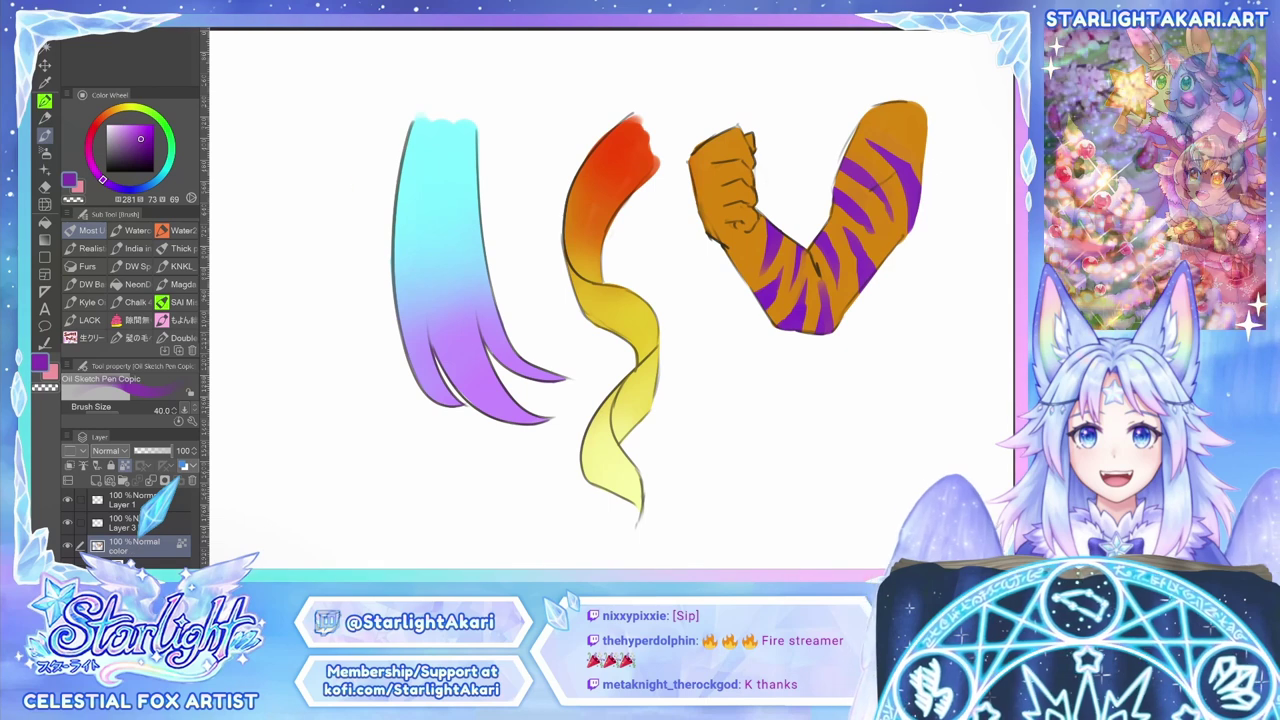
pyautogui.click(140, 521)
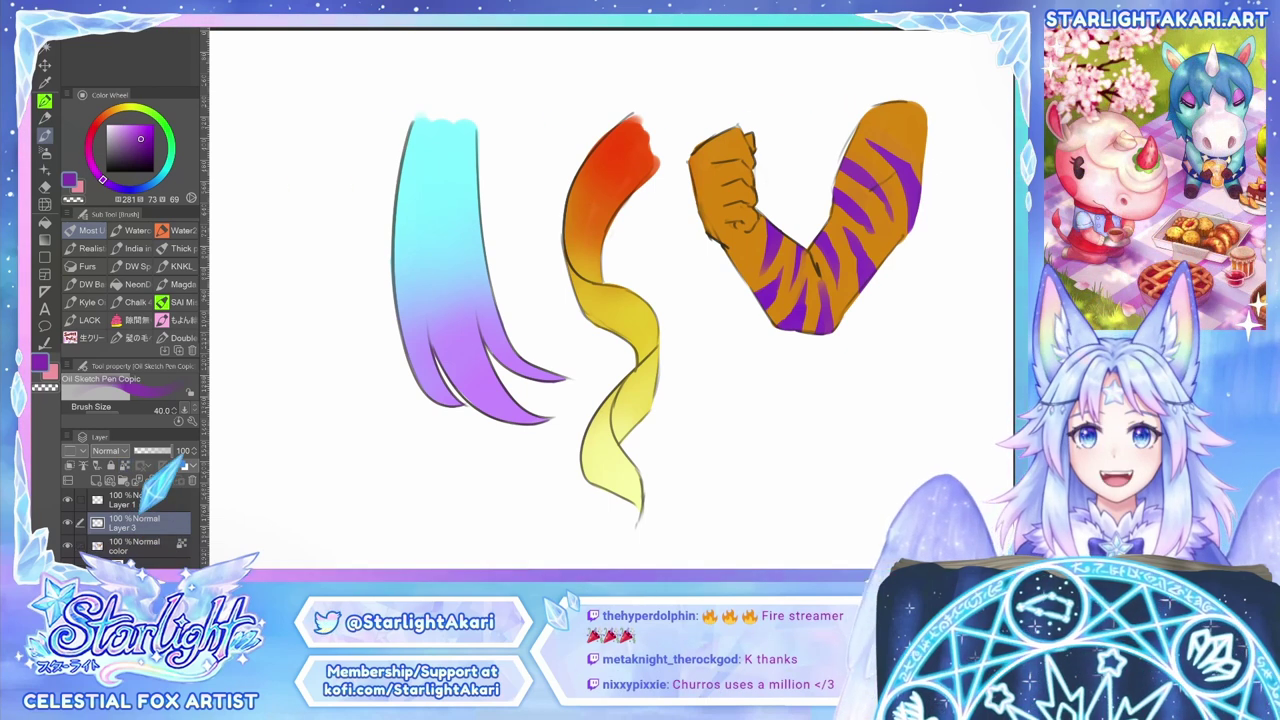
pyautogui.write('shading')
pyautogui.press('Return')
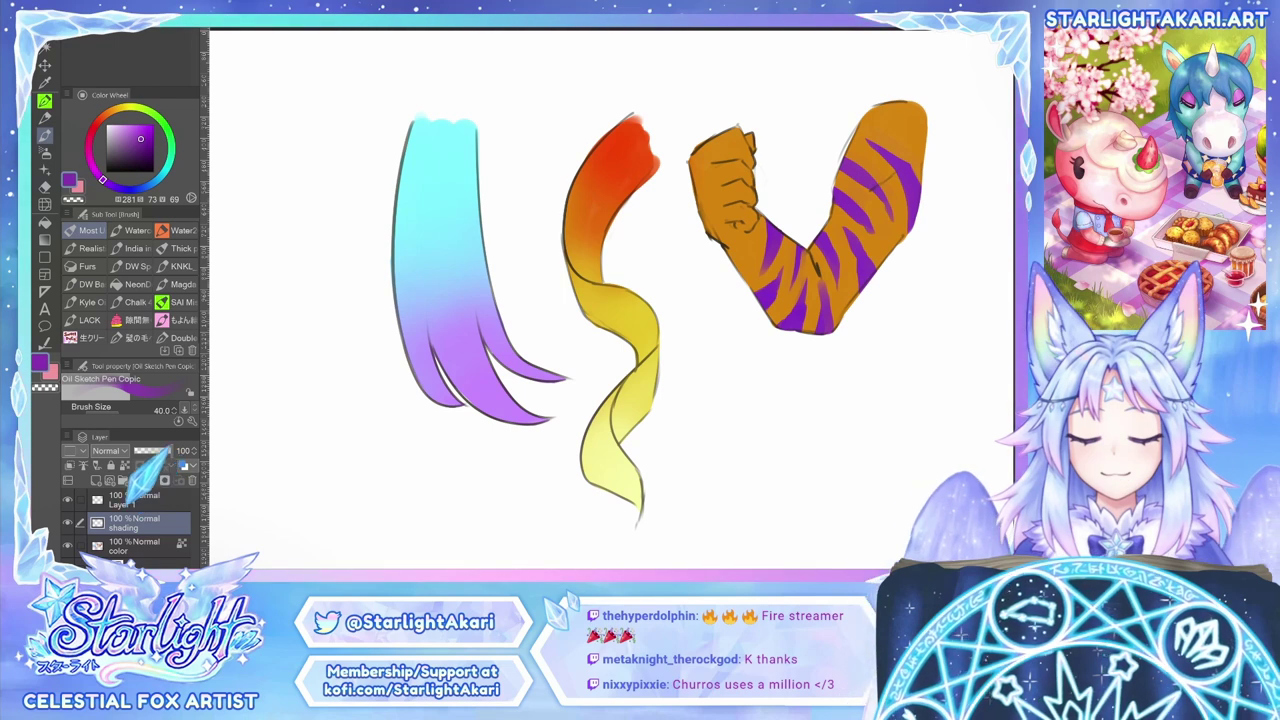
pyautogui.click(140, 498)
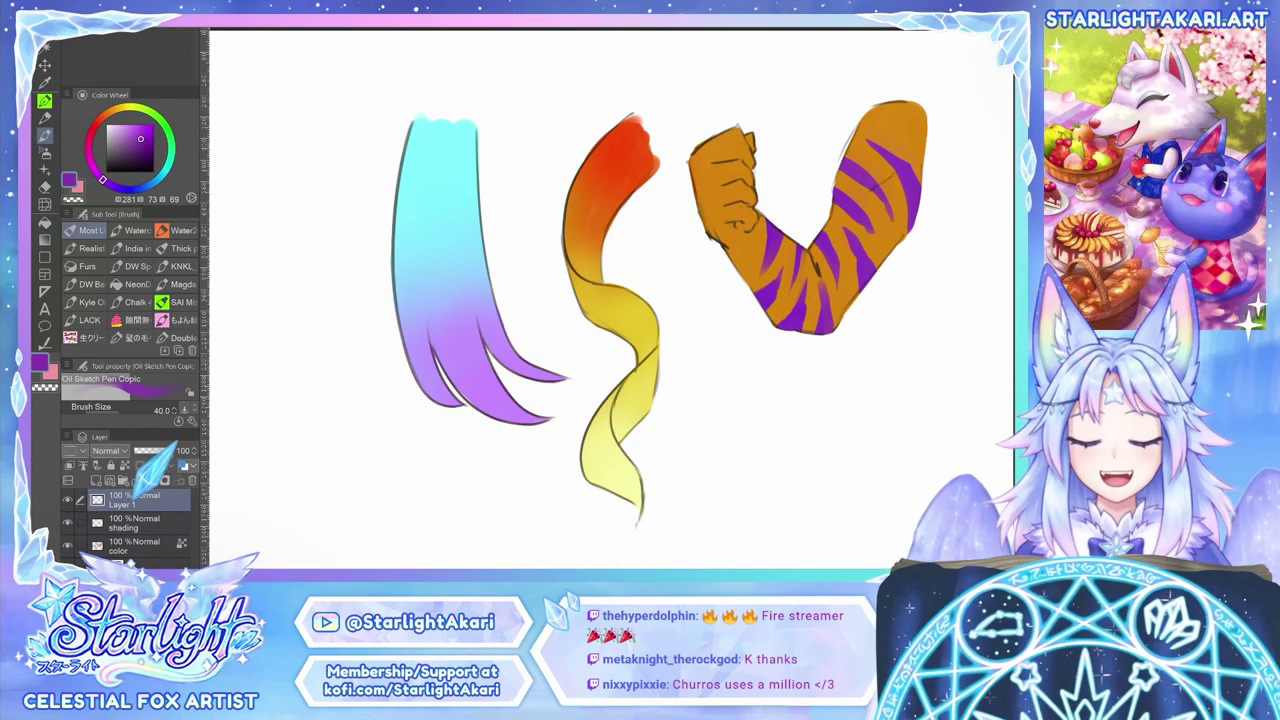
pyautogui.scroll(1, 120, 496)
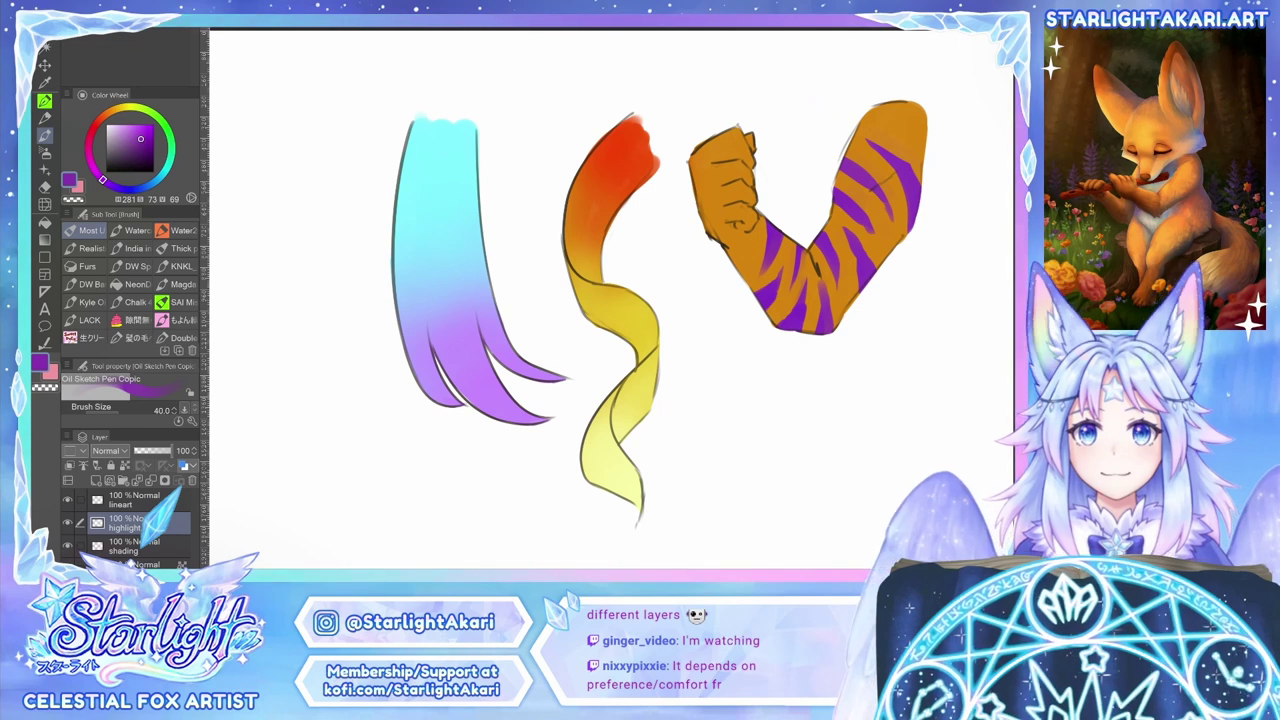
# Step: Select the shading layer and choose a dark blue-purple shadow colour (H 263, S 93, V 58)
pyautogui.click(144, 546)
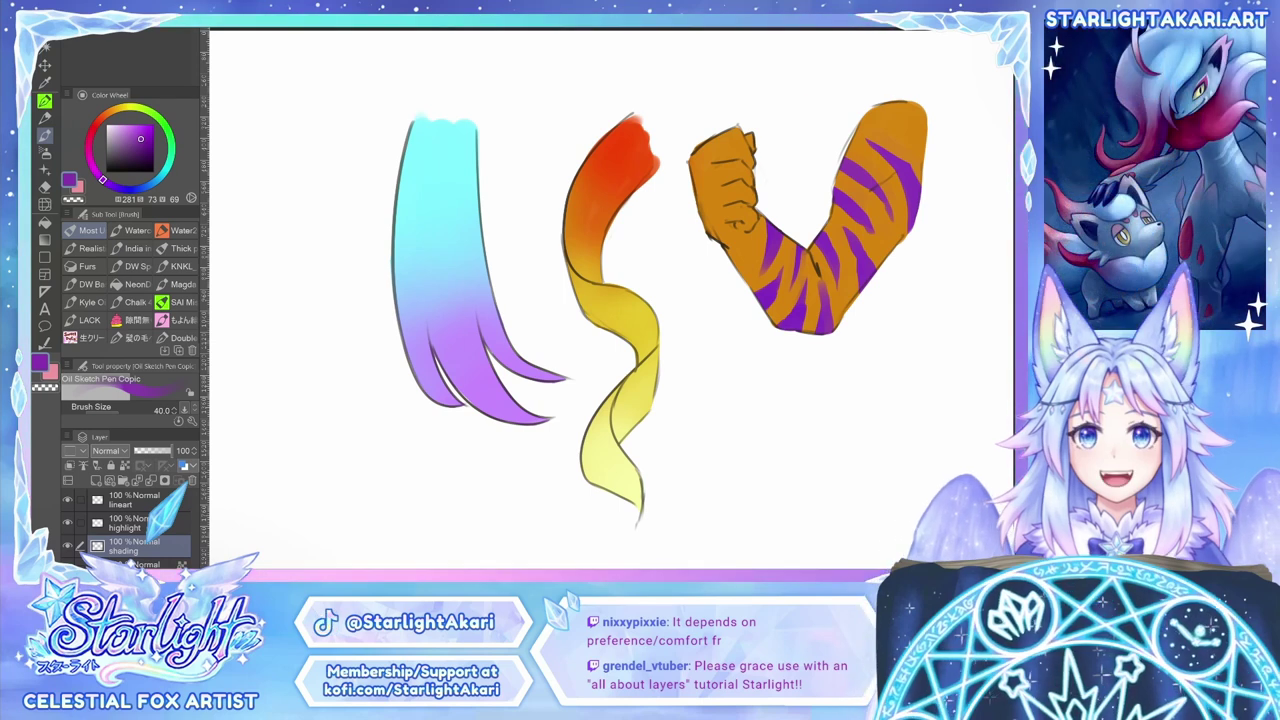
pyautogui.click(147, 152)
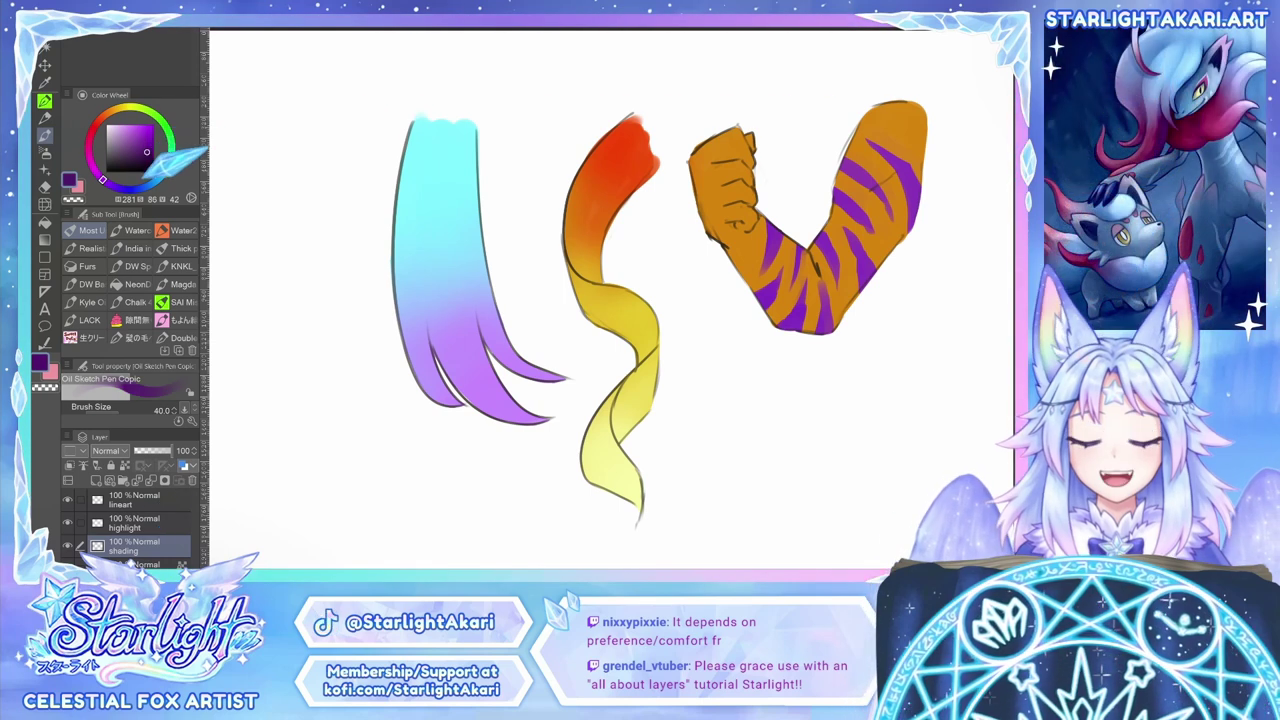
pyautogui.moveTo(150, 185); pyautogui.dragTo(124, 187)
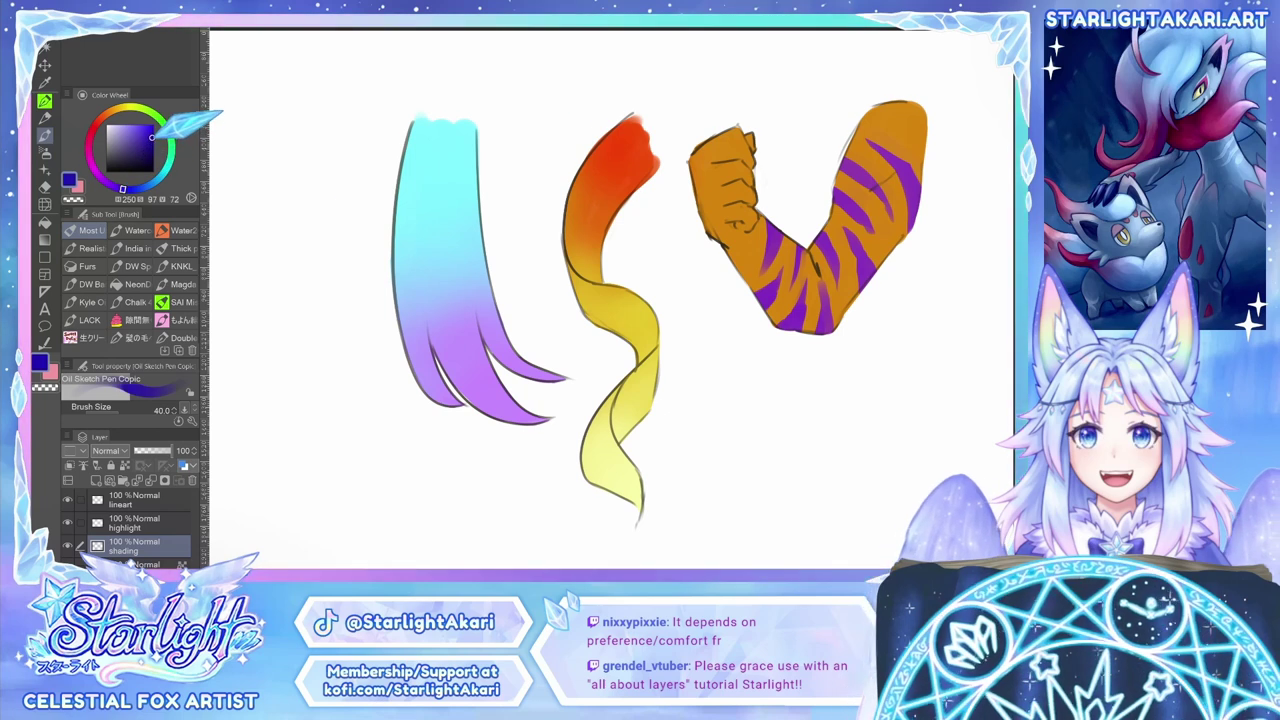
pyautogui.click(149, 145)
pyautogui.click(115, 187)
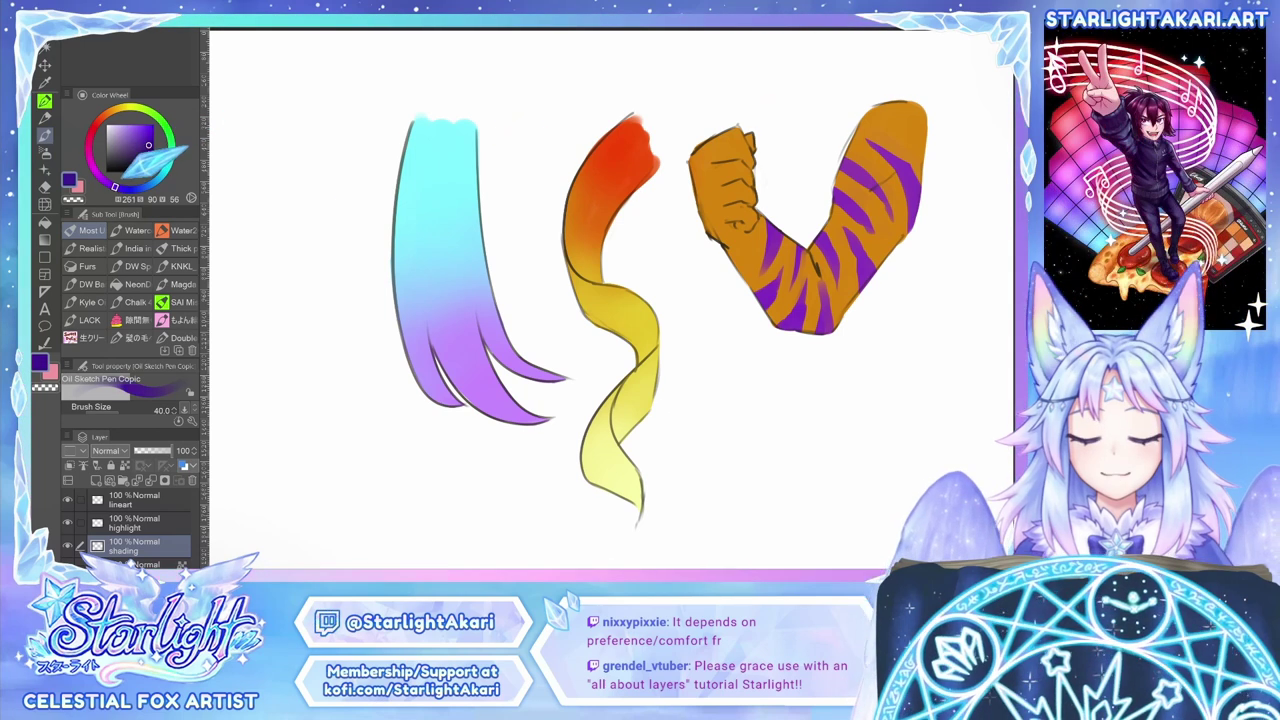
pyautogui.moveTo(128, 176); pyautogui.dragTo(142, 146)
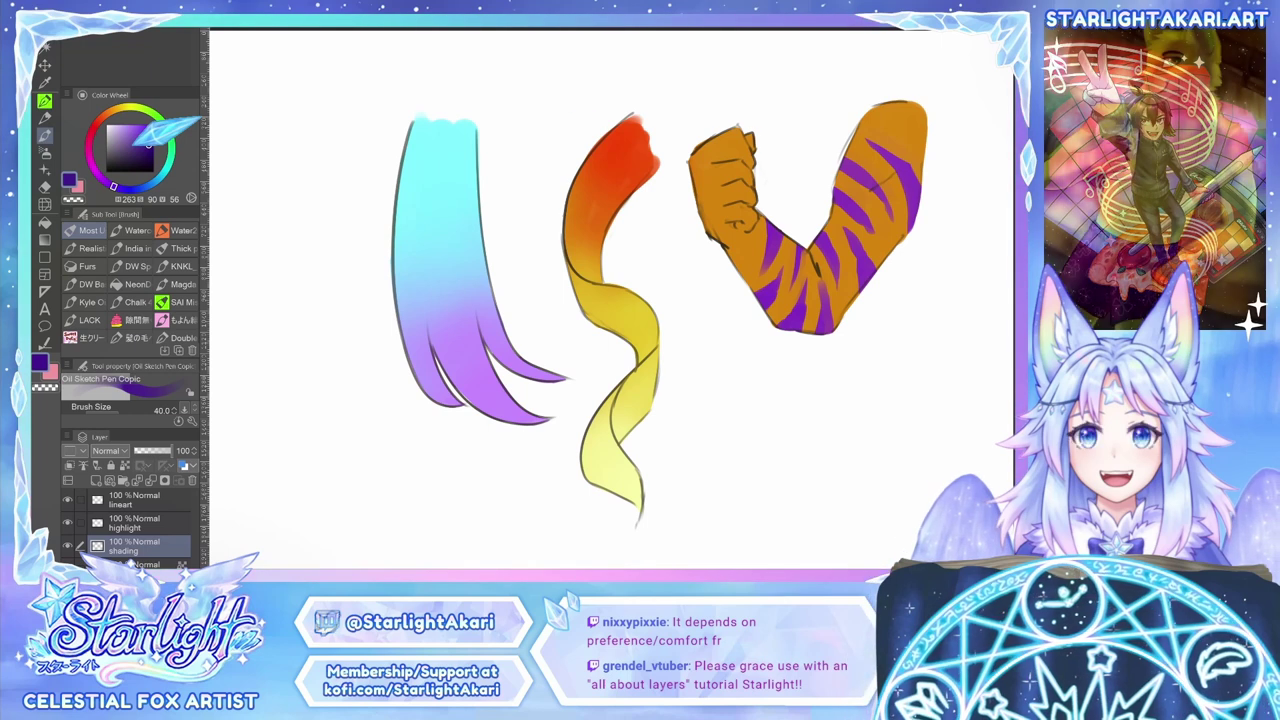
pyautogui.click(150, 144)
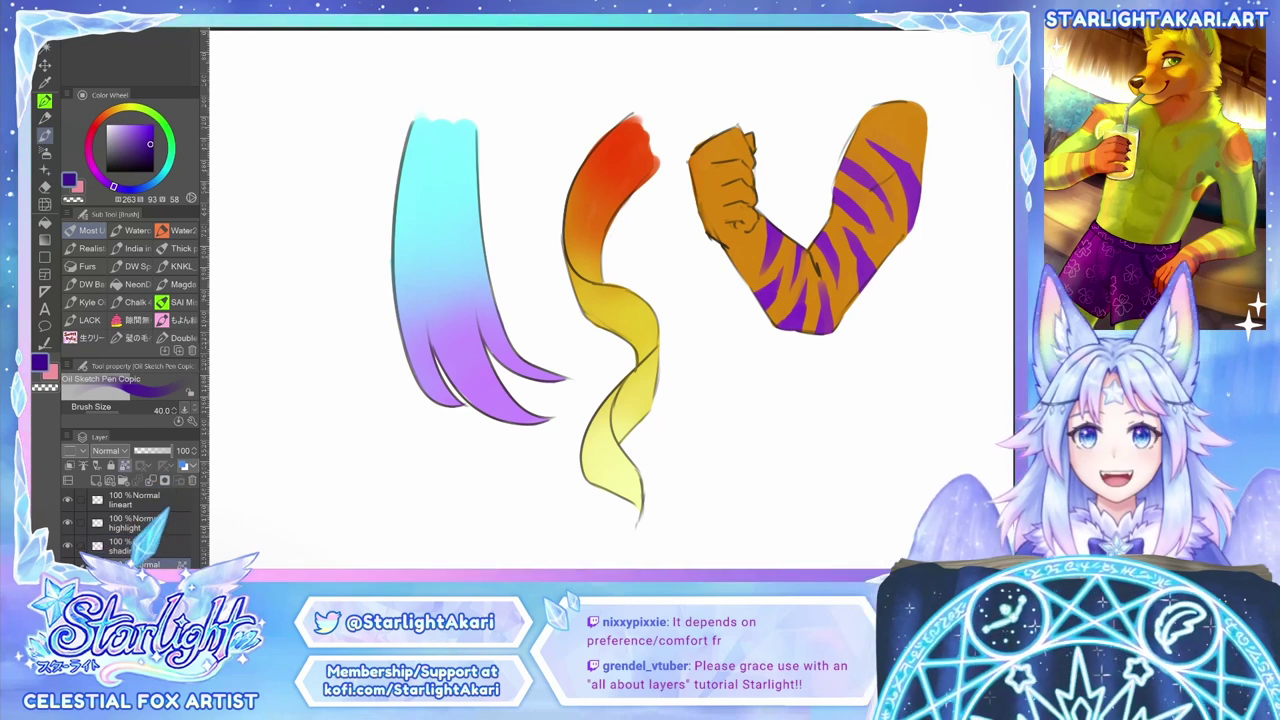
# Step: Clip the shading layer to the color layer and enlarge the layer list to show the full stack
pyautogui.click(68, 564)
pyautogui.click(68, 564)
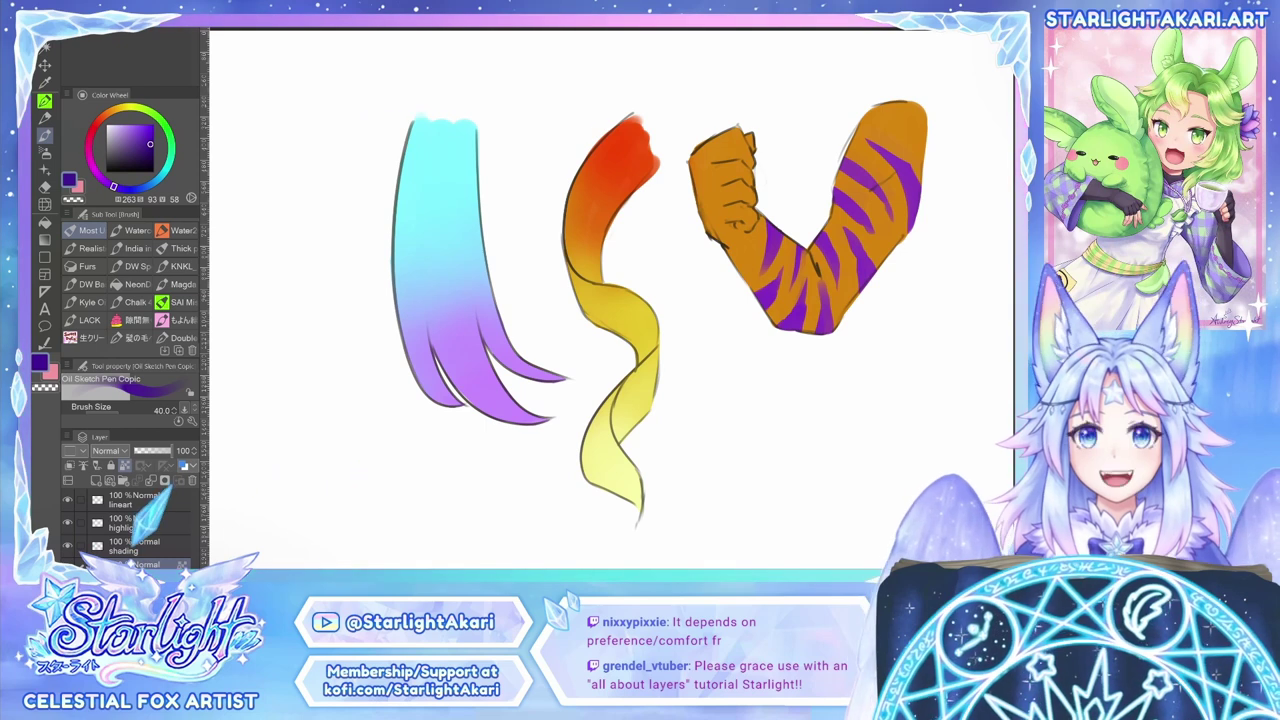
pyautogui.click(140, 545)
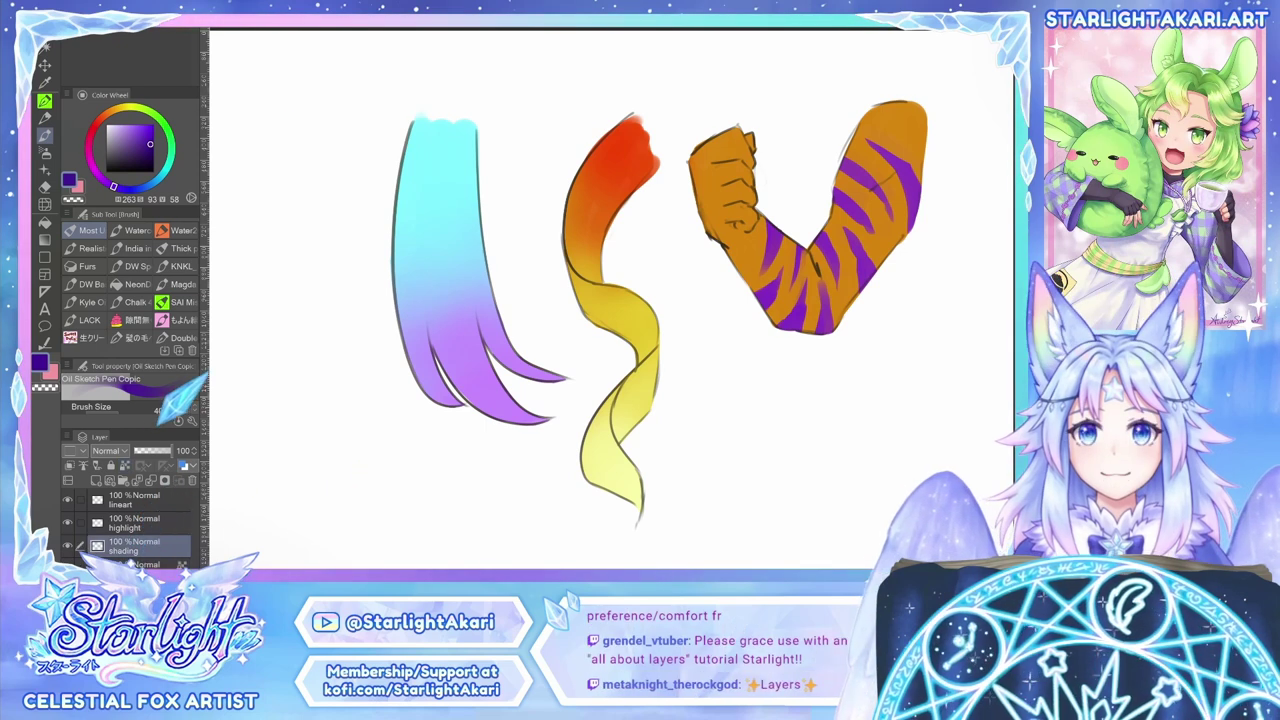
pyautogui.moveTo(144, 357); pyautogui.dragTo(148, 325)
pyautogui.moveTo(135, 428); pyautogui.dragTo(136, 375)
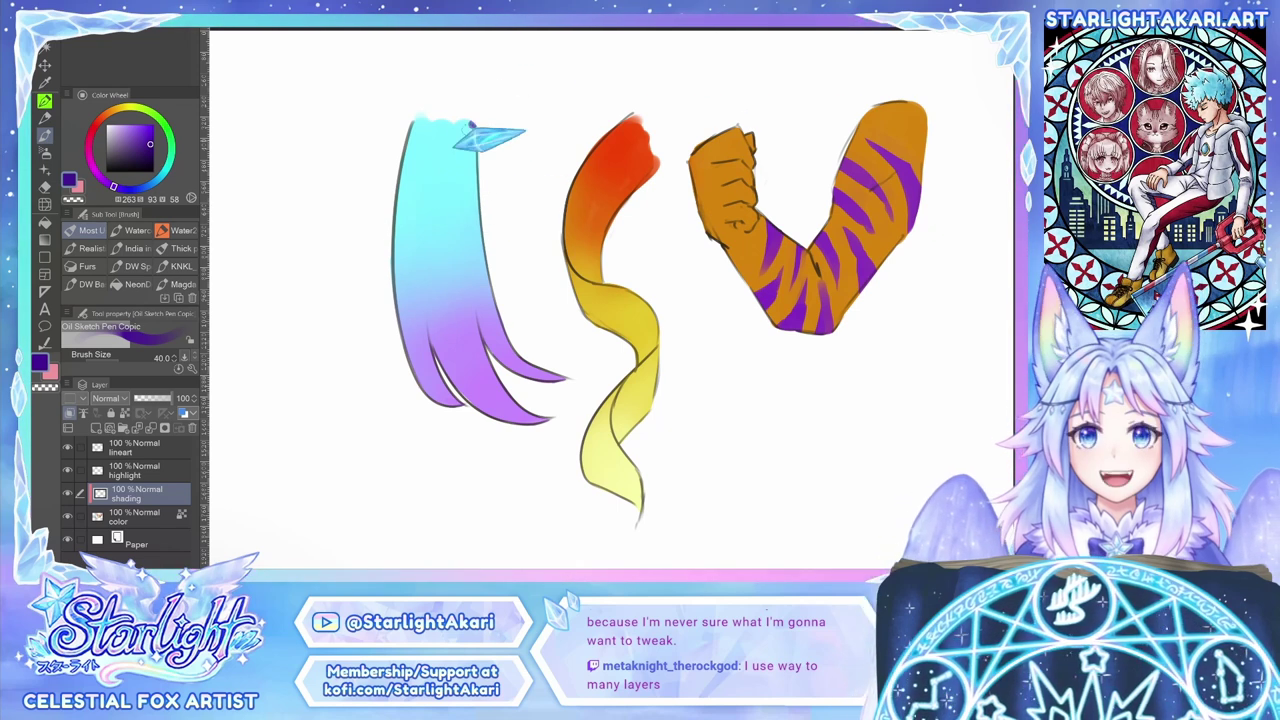
# Step: Draw straight diagonal dark purple stripes across the hair on the clipped shading layer at brush size 40
pyautogui.moveTo(472, 125); pyautogui.dragTo(395, 220)
pyautogui.moveTo(478, 182); pyautogui.dragTo(392, 264)
pyautogui.moveTo(480, 219); pyautogui.dragTo(400, 320)
pyautogui.moveTo(486, 262); pyautogui.dragTo(408, 350)
pyautogui.moveTo(478, 322); pyautogui.dragTo(430, 392)
pyautogui.moveTo(492, 355); pyautogui.dragTo(445, 408)
pyautogui.moveTo(530, 392); pyautogui.dragTo(486, 448)
pyautogui.moveTo(555, 370); pyautogui.dragTo(520, 430)
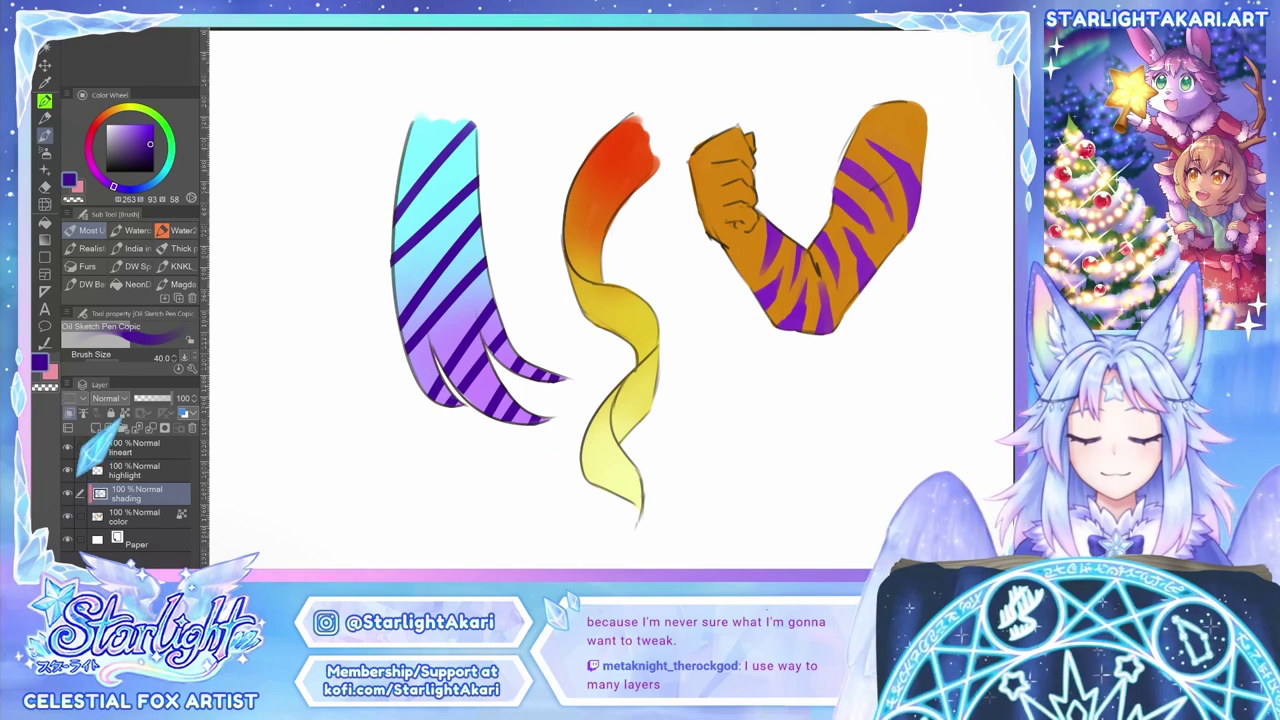
# Step: Undo all the diagonal test stripes on the hair
pyautogui.hotkey('ctrl', 'z')
pyautogui.hotkey('ctrl', 'z')
pyautogui.hotkey('ctrl', 'z')
pyautogui.hotkey('ctrl', 'z')
pyautogui.hotkey('ctrl', 'z')
pyautogui.hotkey('ctrl', 'z')
pyautogui.hotkey('ctrl', 'z')
pyautogui.hotkey('ctrl', 'z')
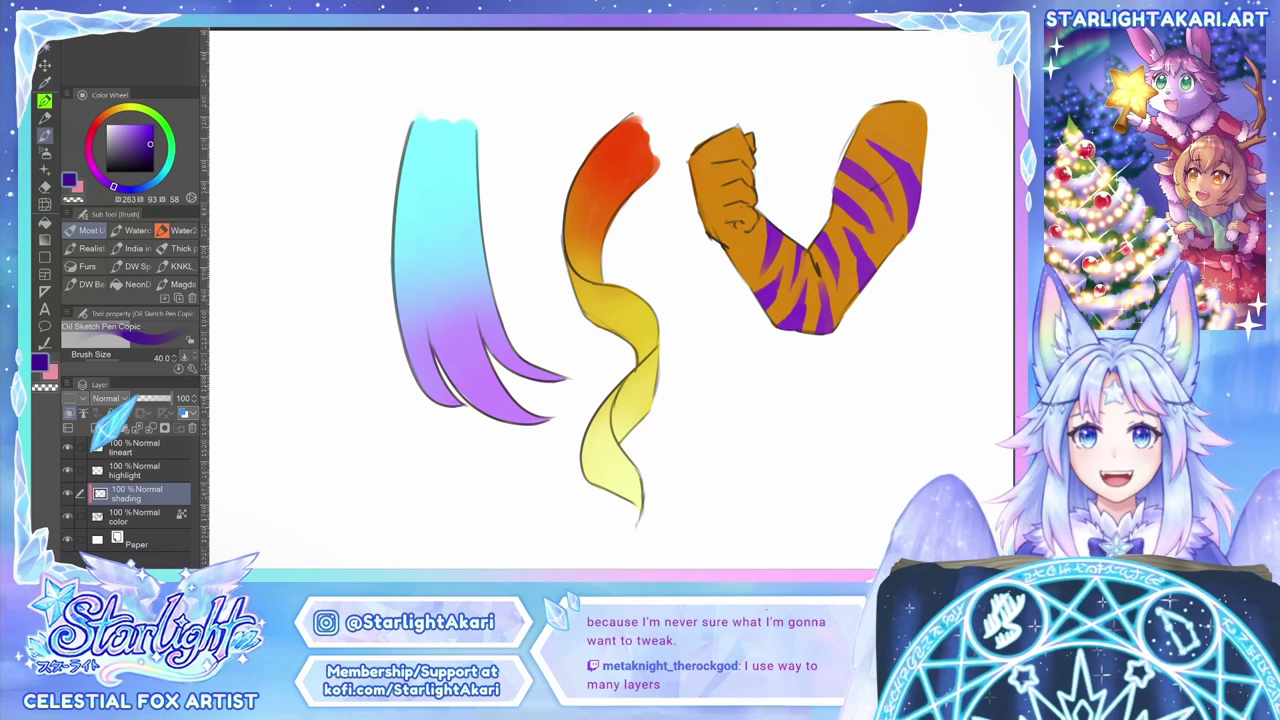
# Step: Paint dark purple (H 263, S 93, V 58) shadows along the hair's outer edge and lower strands, varying the brush size between 50 and 100
pyautogui.press(']')
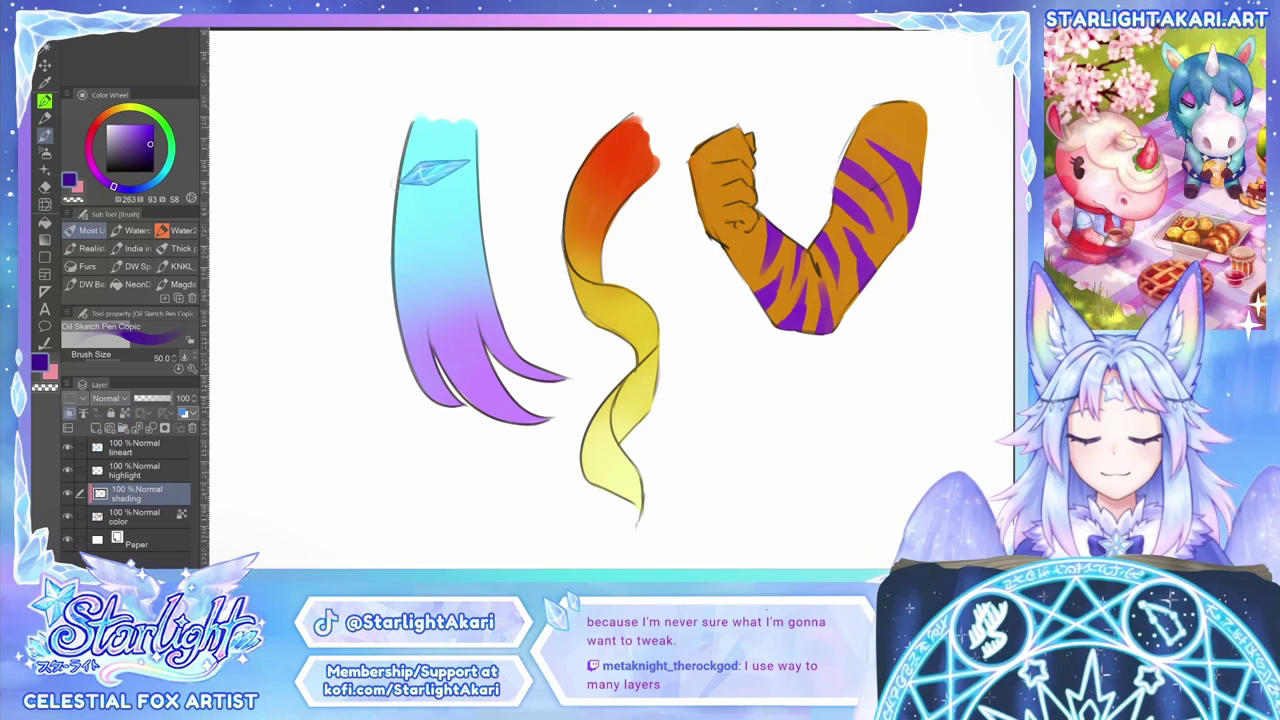
pyautogui.press('[')
pyautogui.moveTo(409, 127); pyautogui.dragTo(408, 340)
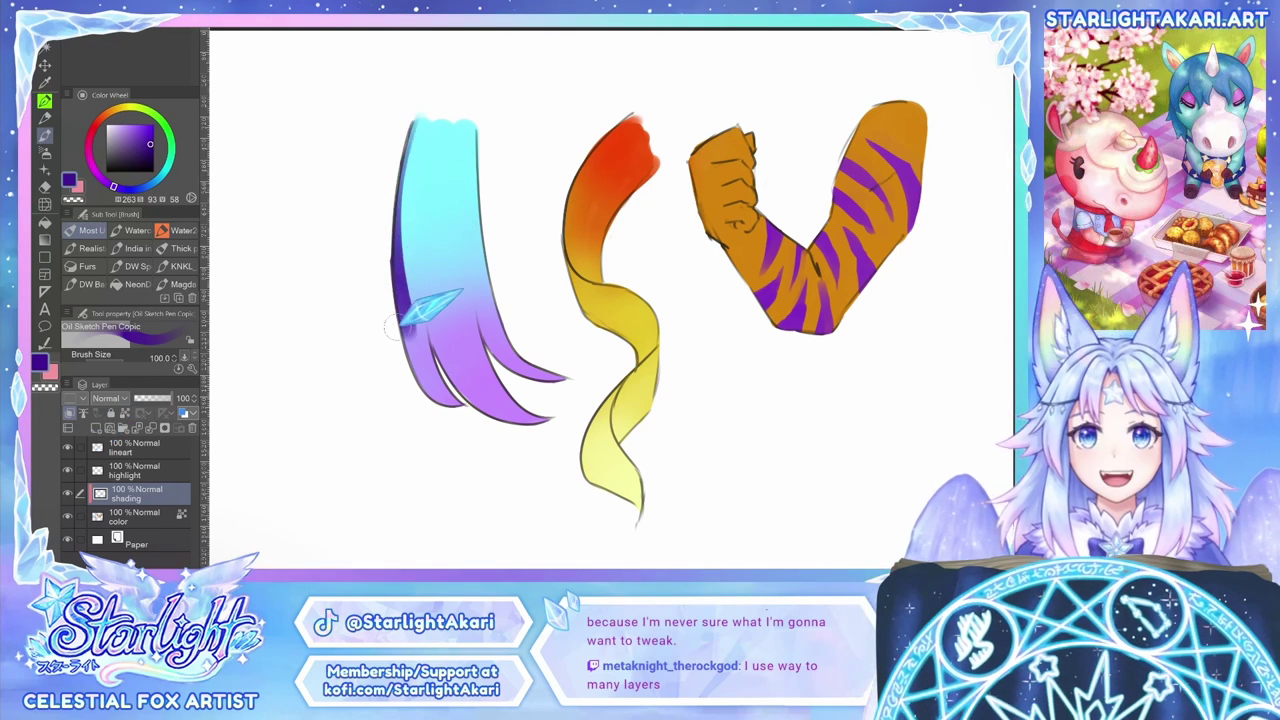
pyautogui.moveTo(391, 258); pyautogui.dragTo(445, 415)
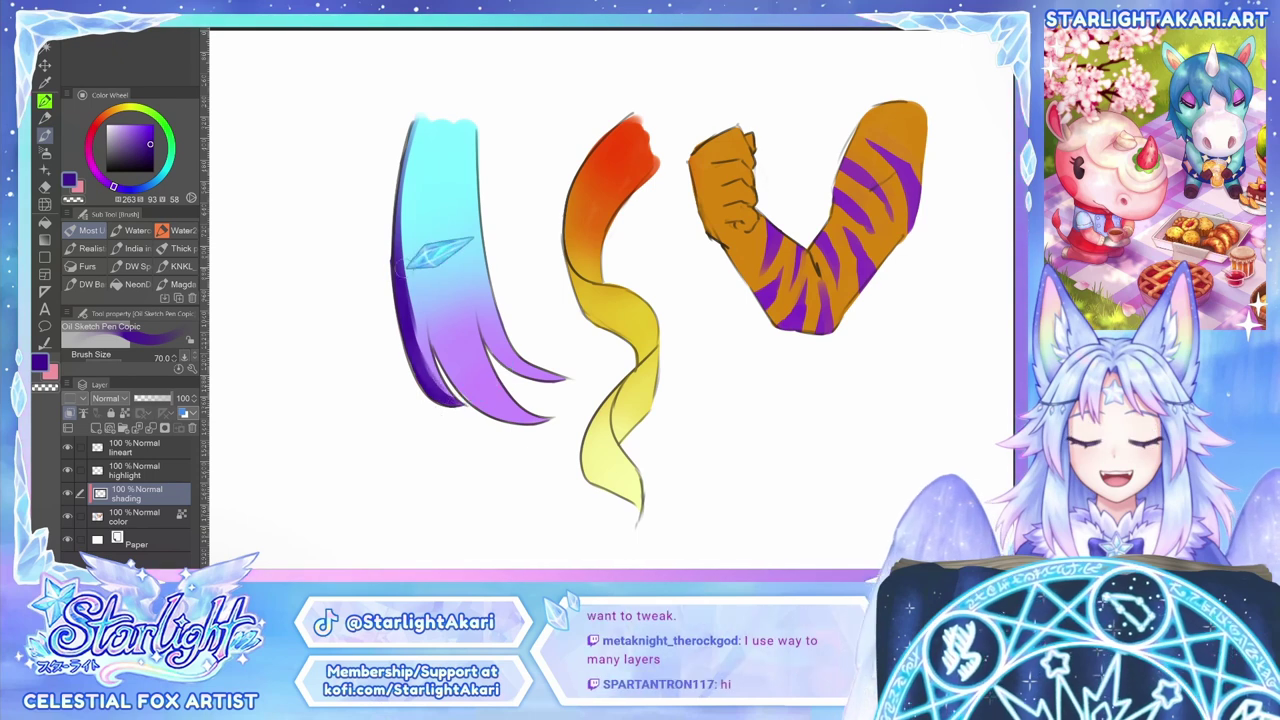
pyautogui.press('e')
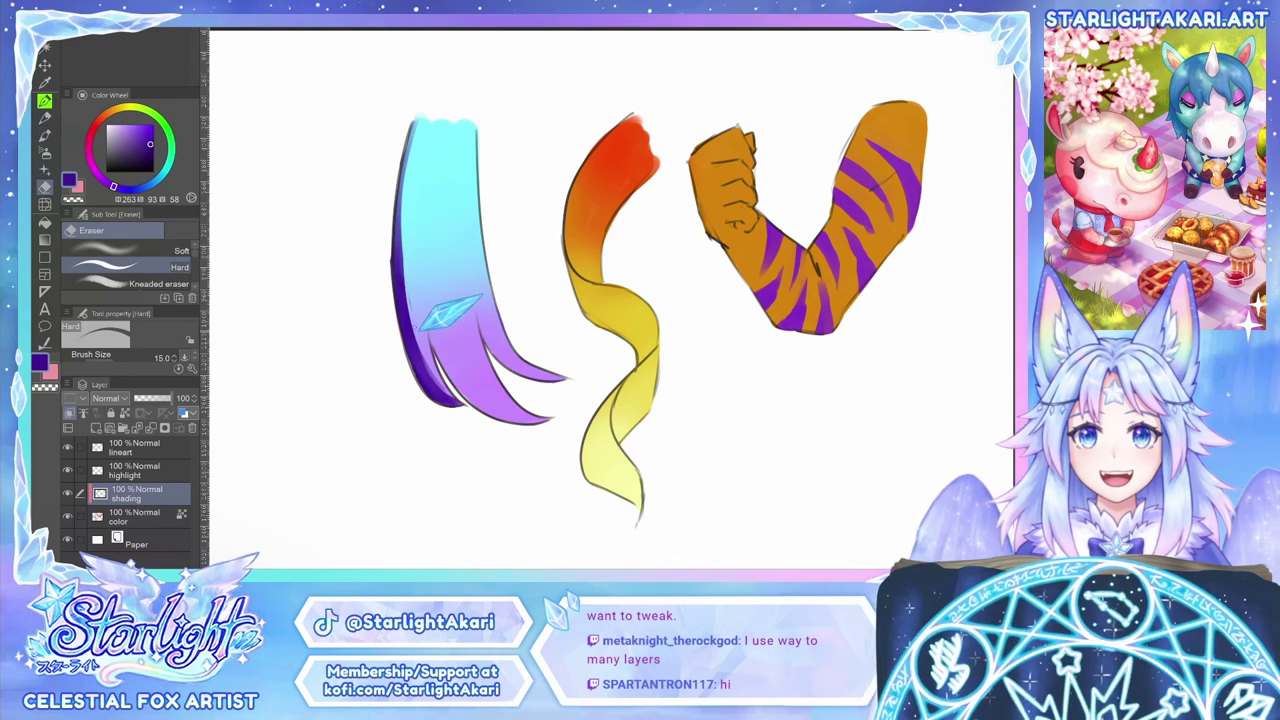
pyautogui.press('b')
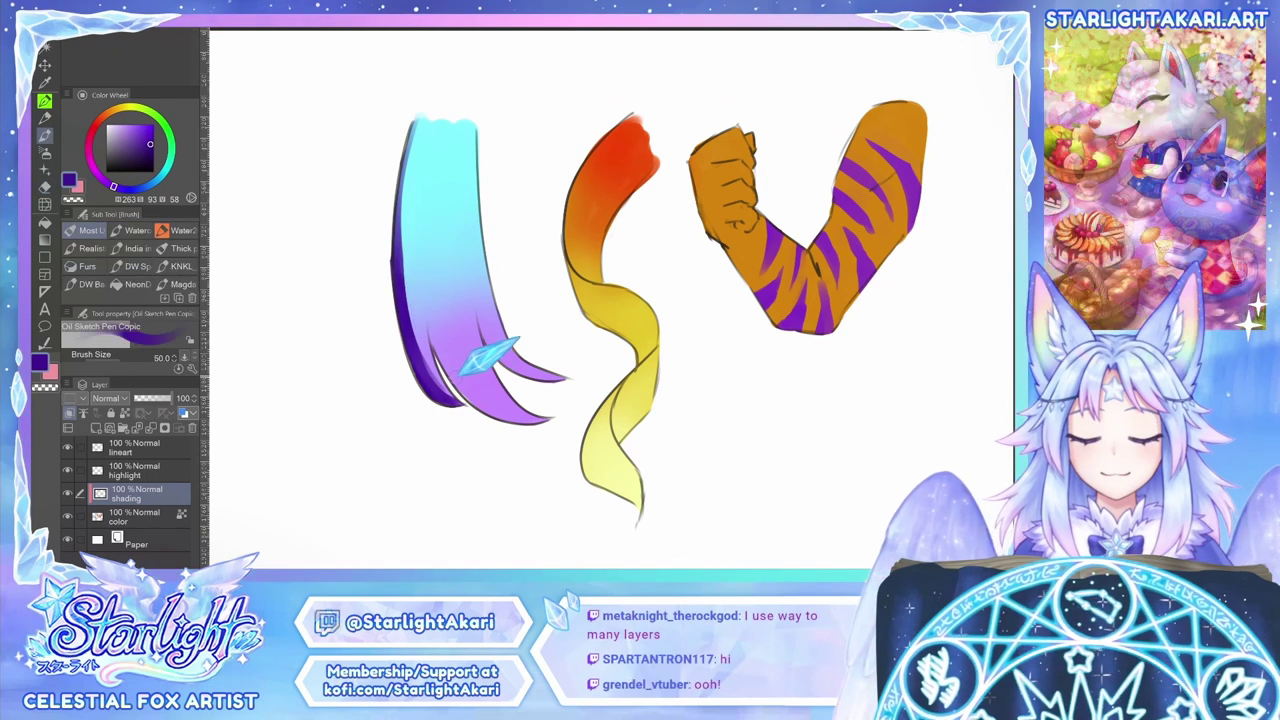
pyautogui.moveTo(445, 355); pyautogui.dragTo(550, 418)
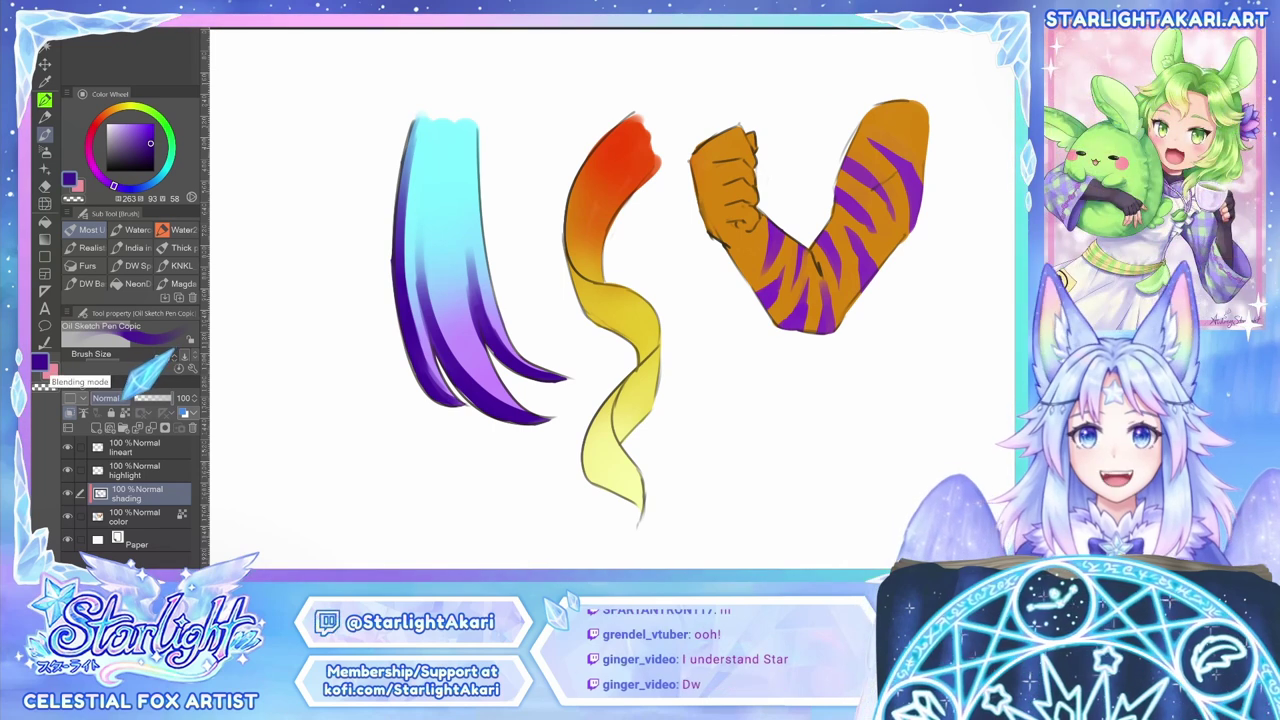
# Step: Set the shading layer to Multiply at 41% opacity, and undo a trial shadow stroke on the hair
pyautogui.click(128, 395)
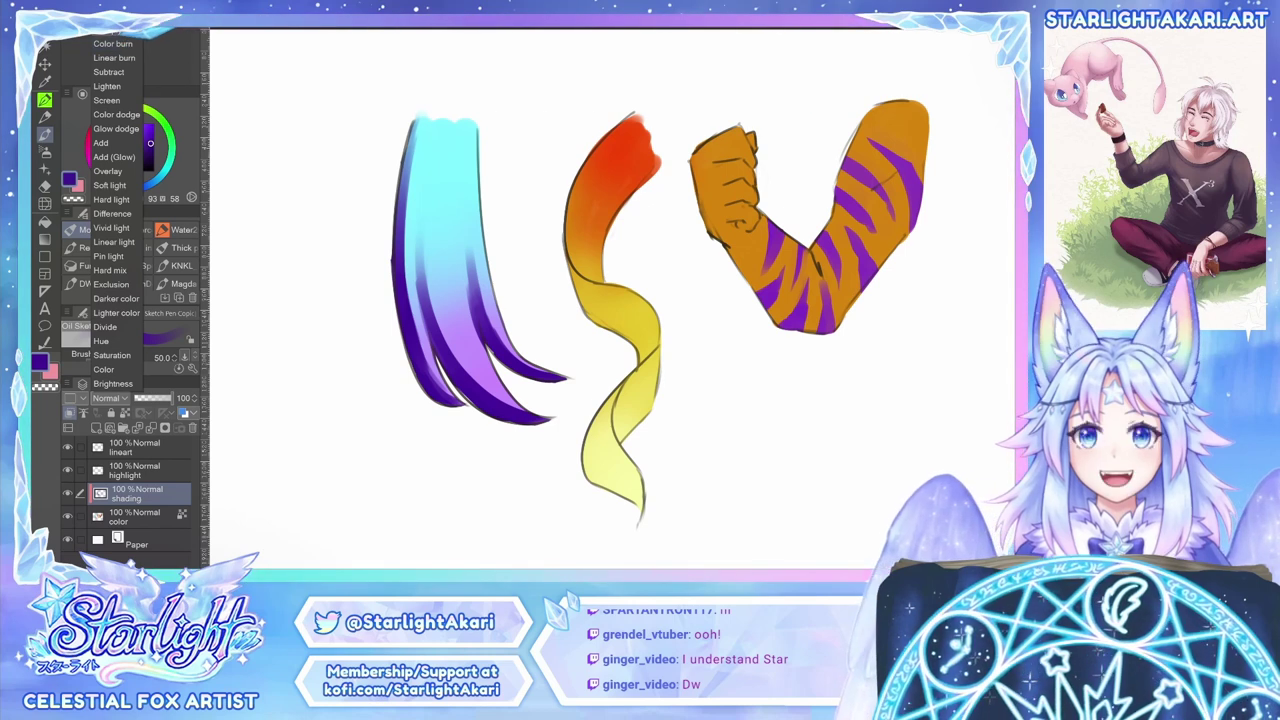
pyautogui.click(108, 30)
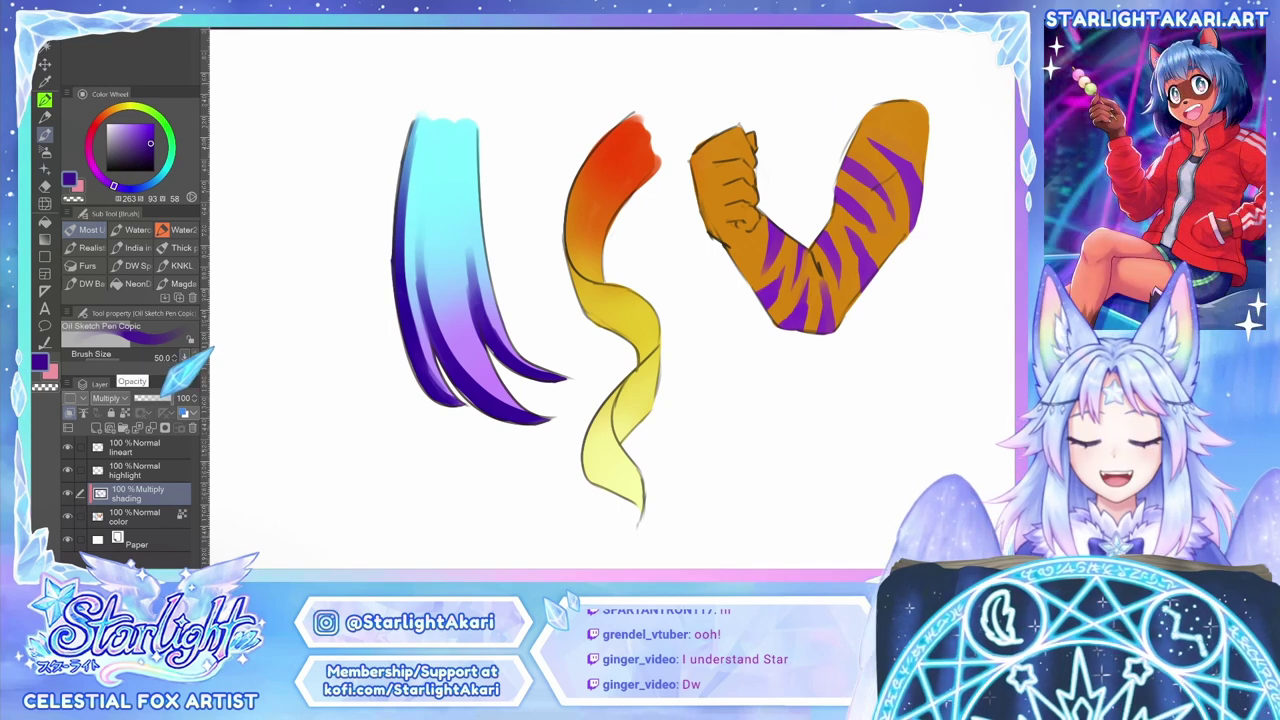
pyautogui.click(157, 398)
pyautogui.moveTo(158, 396); pyautogui.dragTo(151, 400)
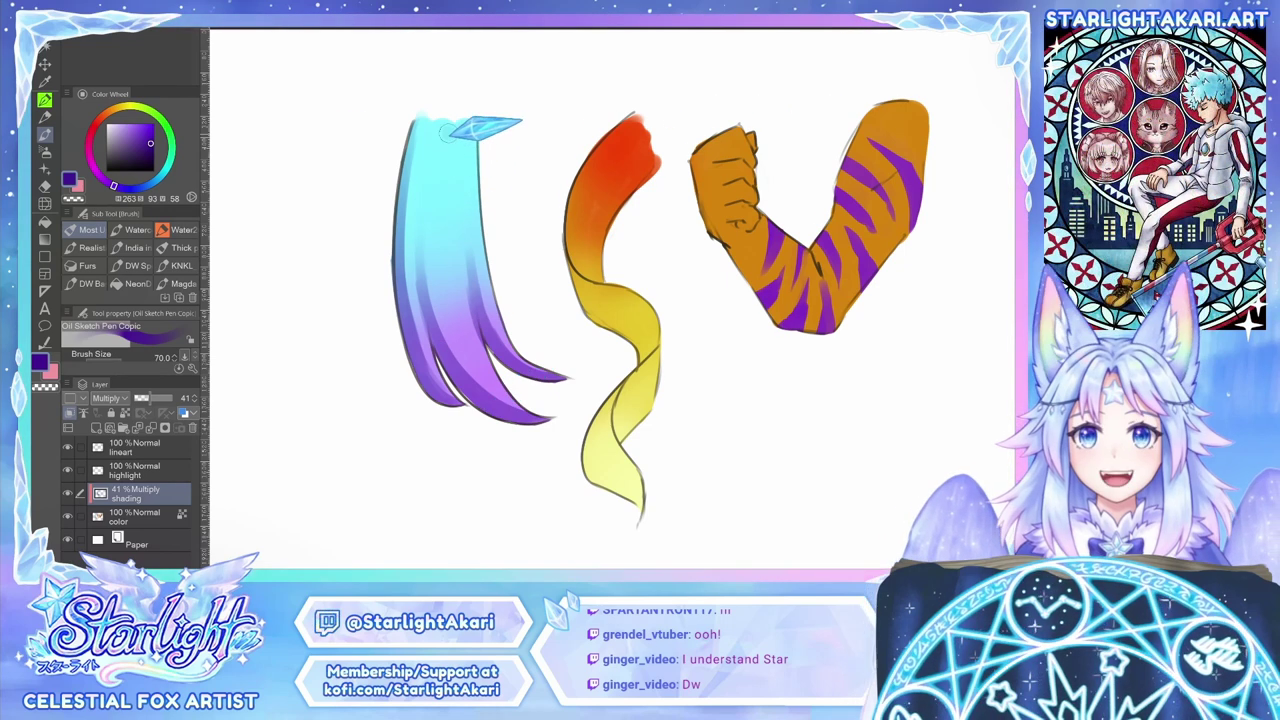
pyautogui.moveTo(443, 122)
pyautogui.mouseDown()
pyautogui.moveTo(447, 270)
pyautogui.moveTo(482, 362)
pyautogui.mouseUp()
pyautogui.hotkey('ctrl', 'z')
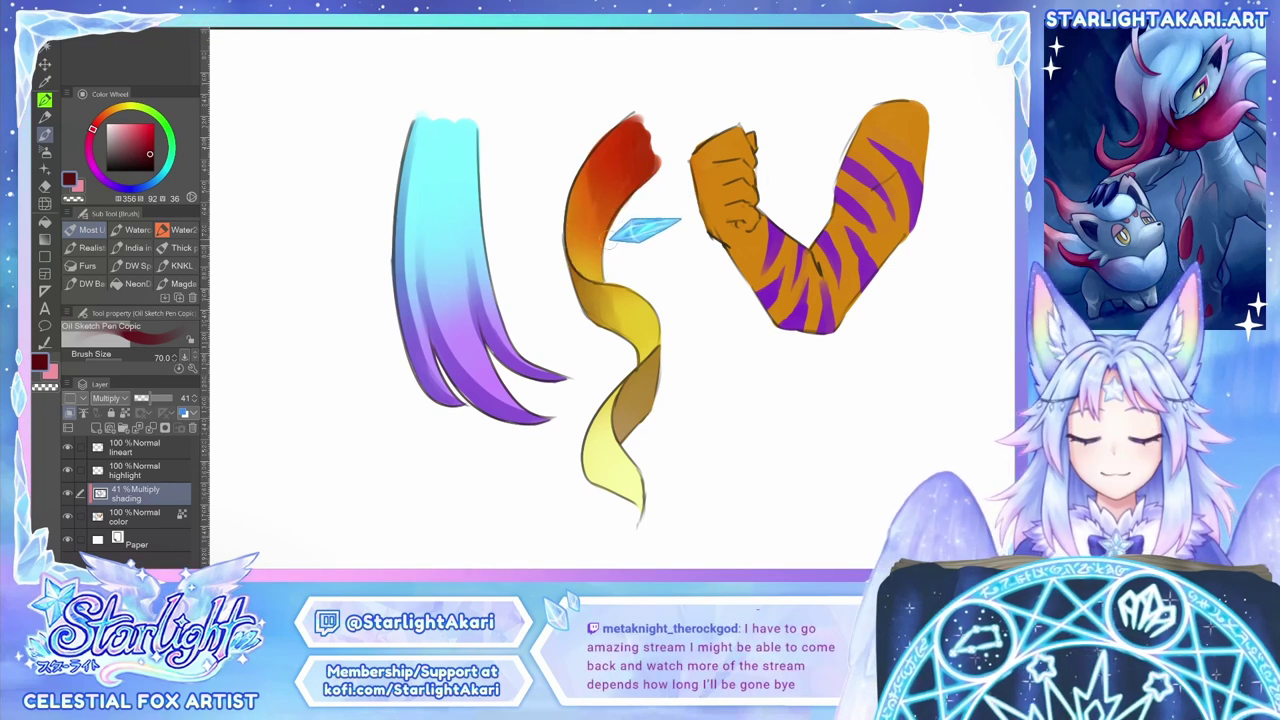
# Step: Replace the ribbon's broad upper shadow with an edge shadow and shade the arm in dark red (H 356, S 92, V 36) at brush size 70
pyautogui.hotkey('ctrl', 'z')
pyautogui.moveTo(604, 268); pyautogui.dragTo(659, 154)
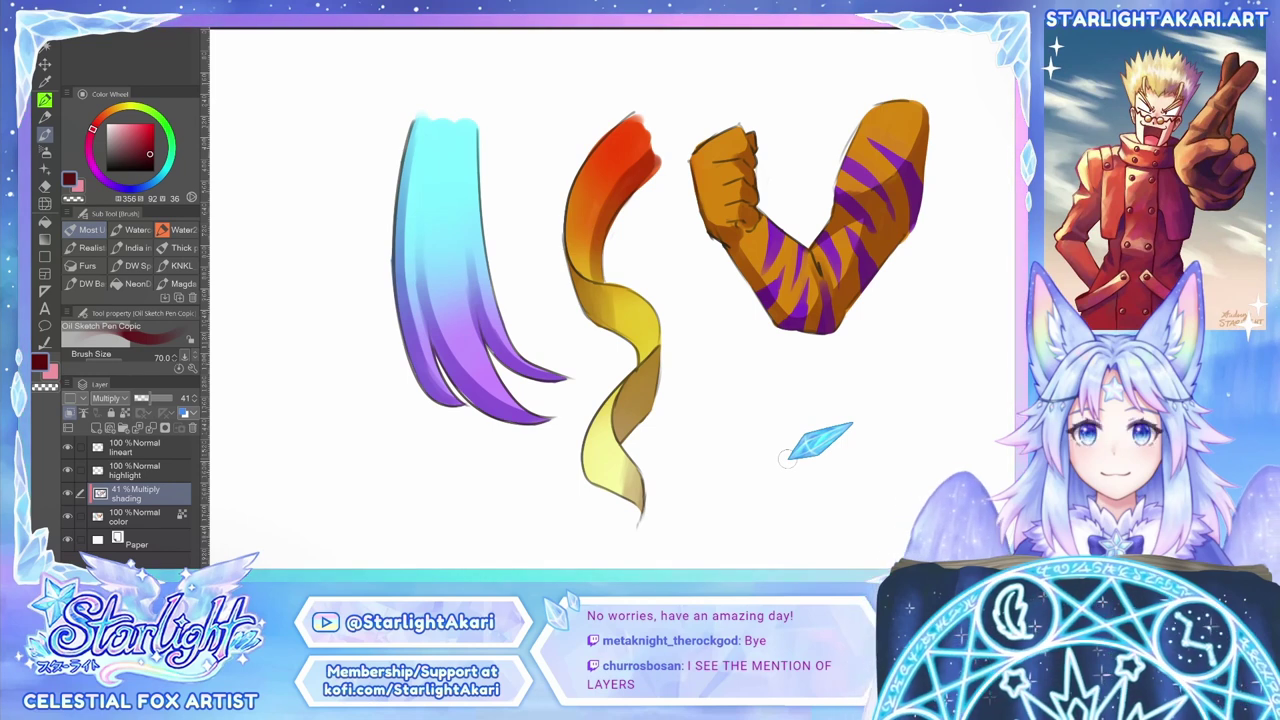
# Step: Lasso the whole ribbon, shift its shading's hue to -175, compare the result using the preview, and deselect it
pyautogui.press('m')
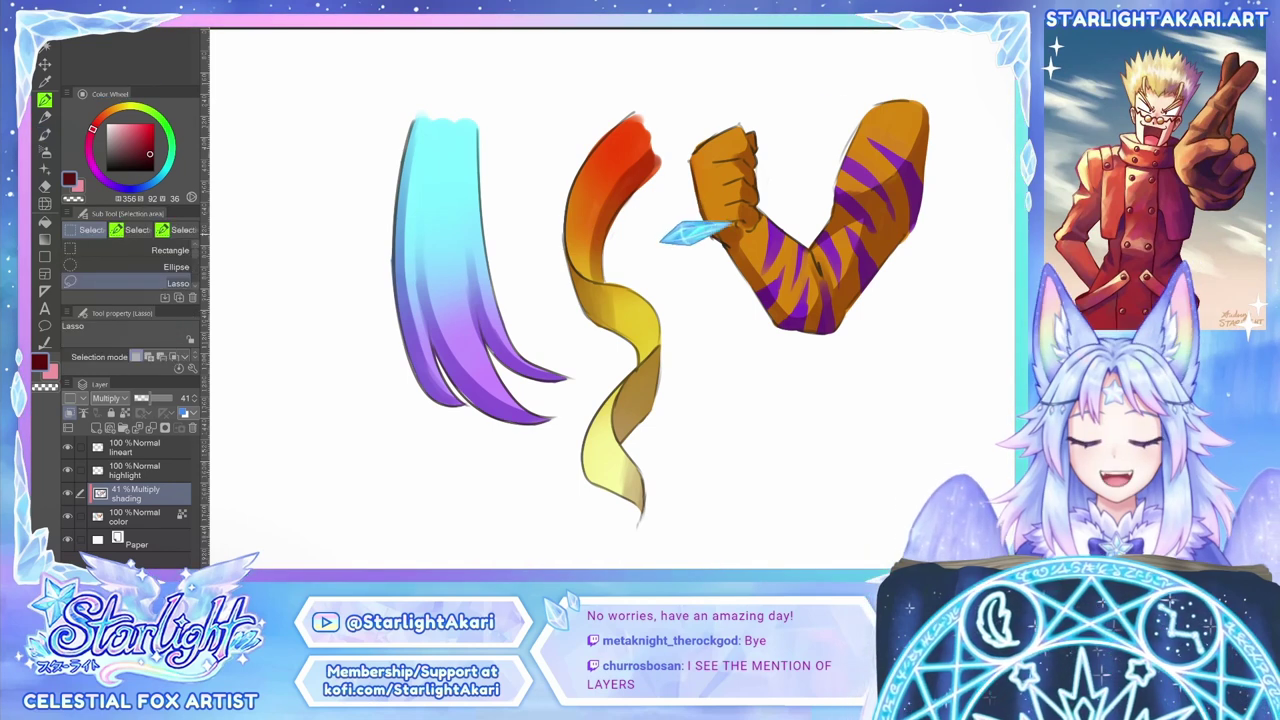
pyautogui.moveTo(660, 237)
pyautogui.mouseDown()
pyautogui.moveTo(634, 70)
pyautogui.moveTo(586, 352)
pyautogui.moveTo(664, 541)
pyautogui.moveTo(658, 222)
pyautogui.mouseUp()
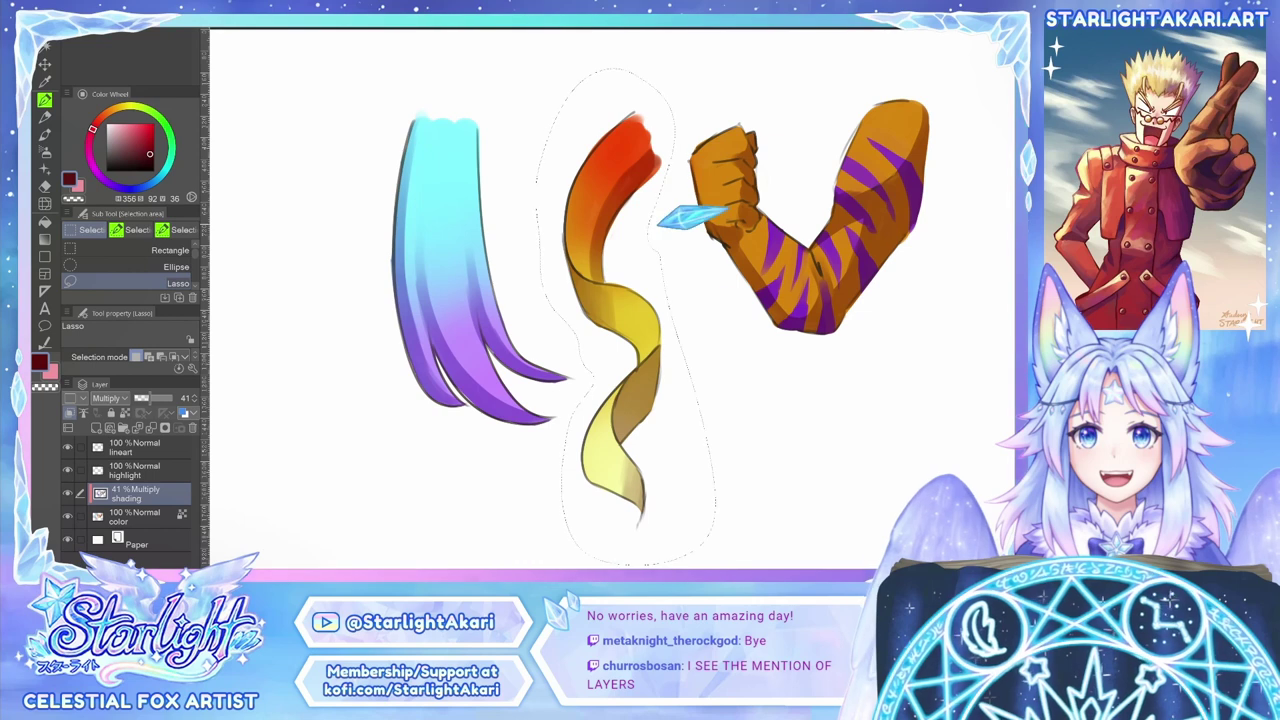
pyautogui.click(75, 28)
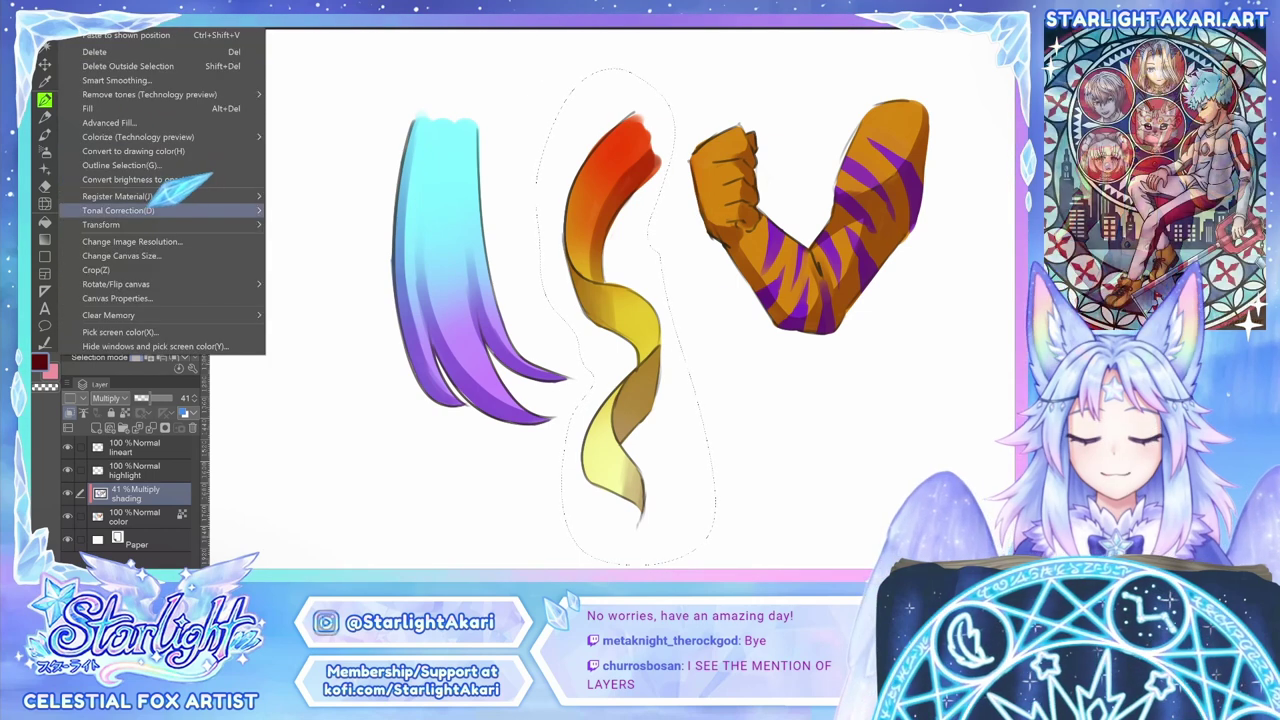
pyautogui.moveTo(180, 210)
pyautogui.click(400, 210)
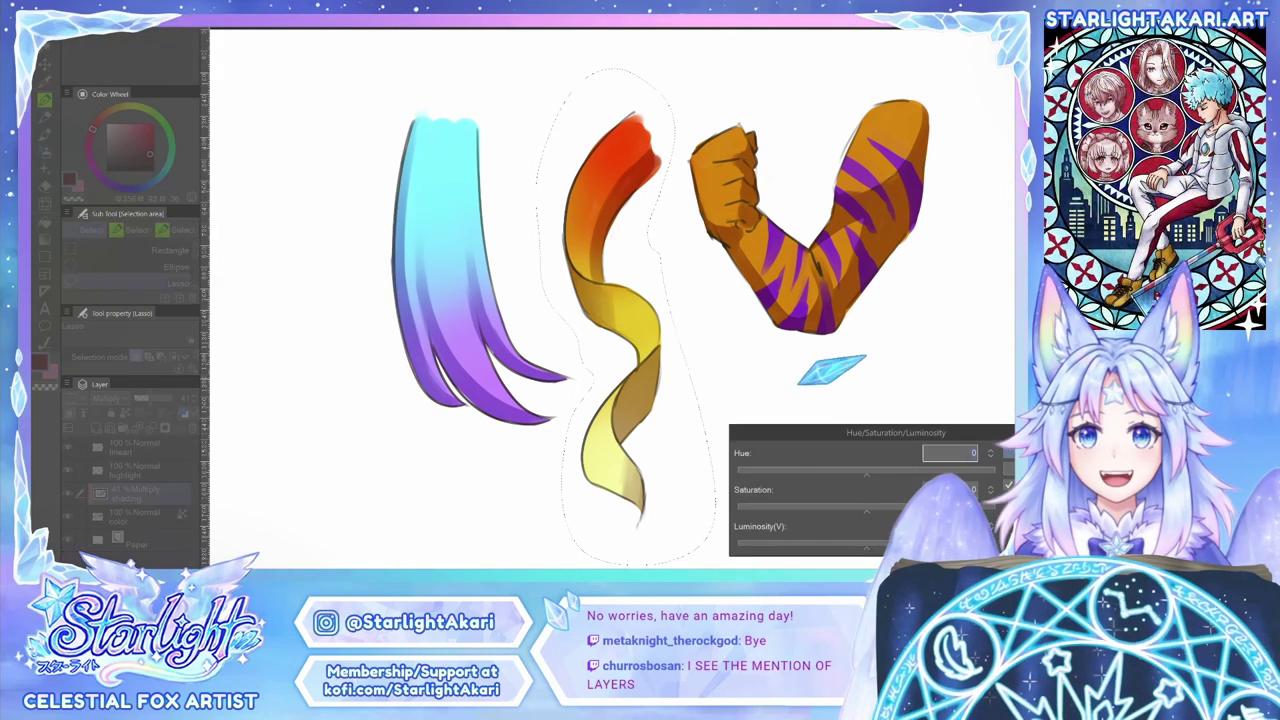
pyautogui.moveTo(866, 468); pyautogui.dragTo(842, 474)
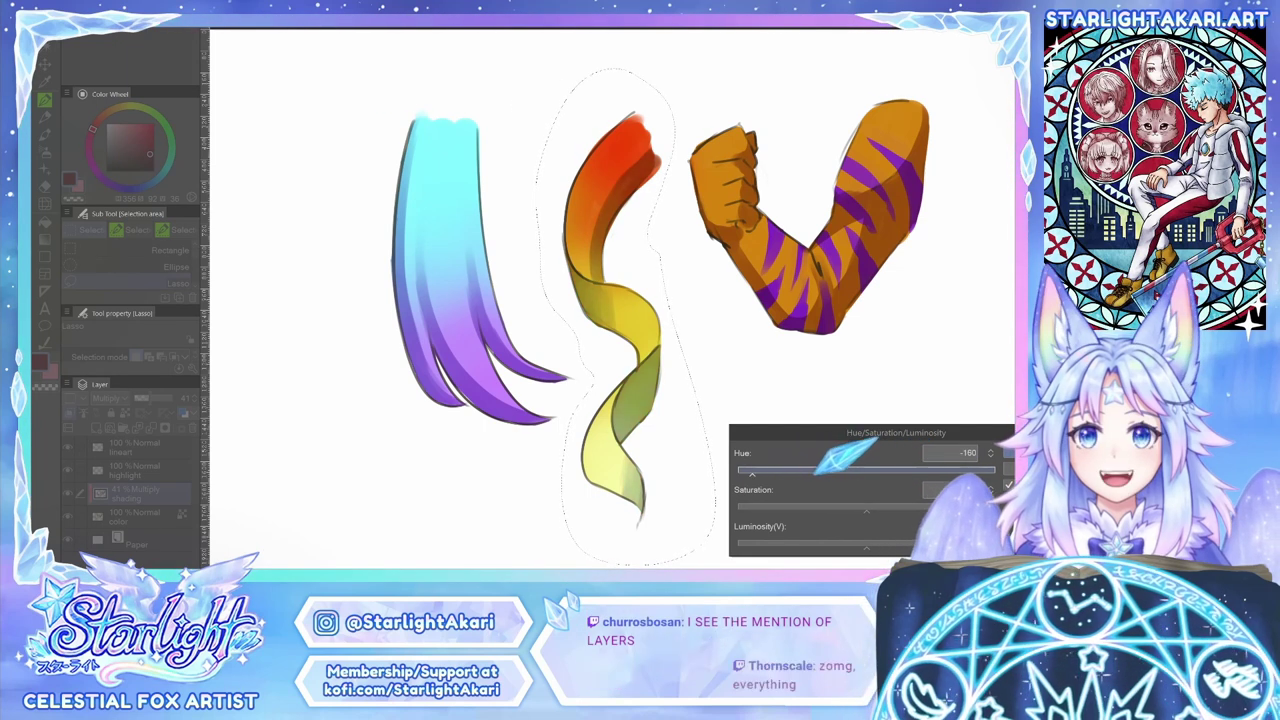
pyautogui.moveTo(811, 472); pyautogui.dragTo(741, 471)
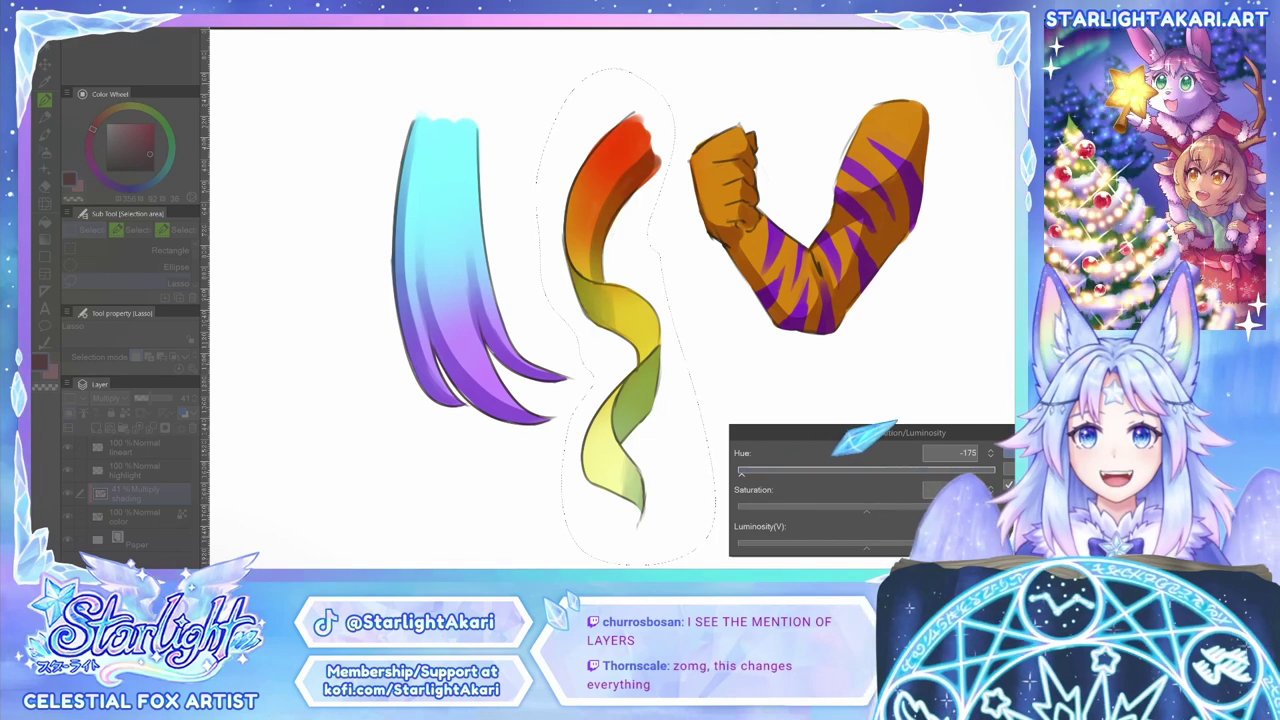
pyautogui.click(1018, 452)
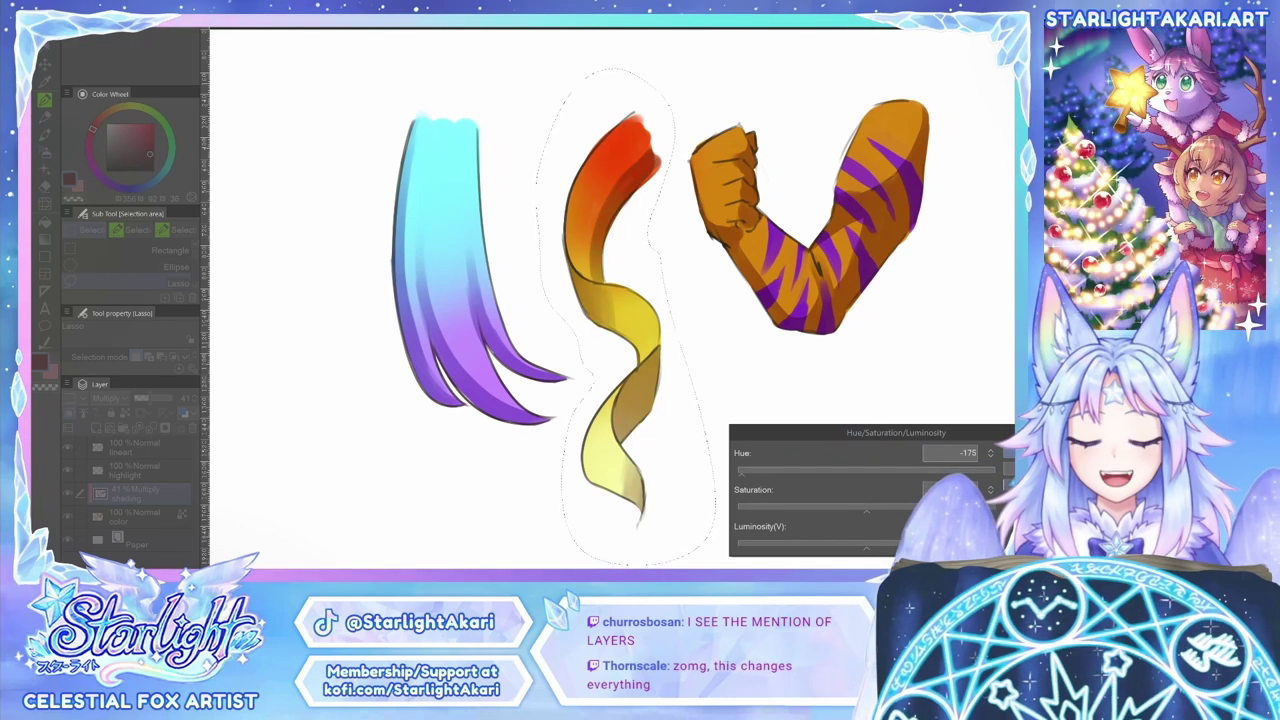
pyautogui.click(1006, 484)
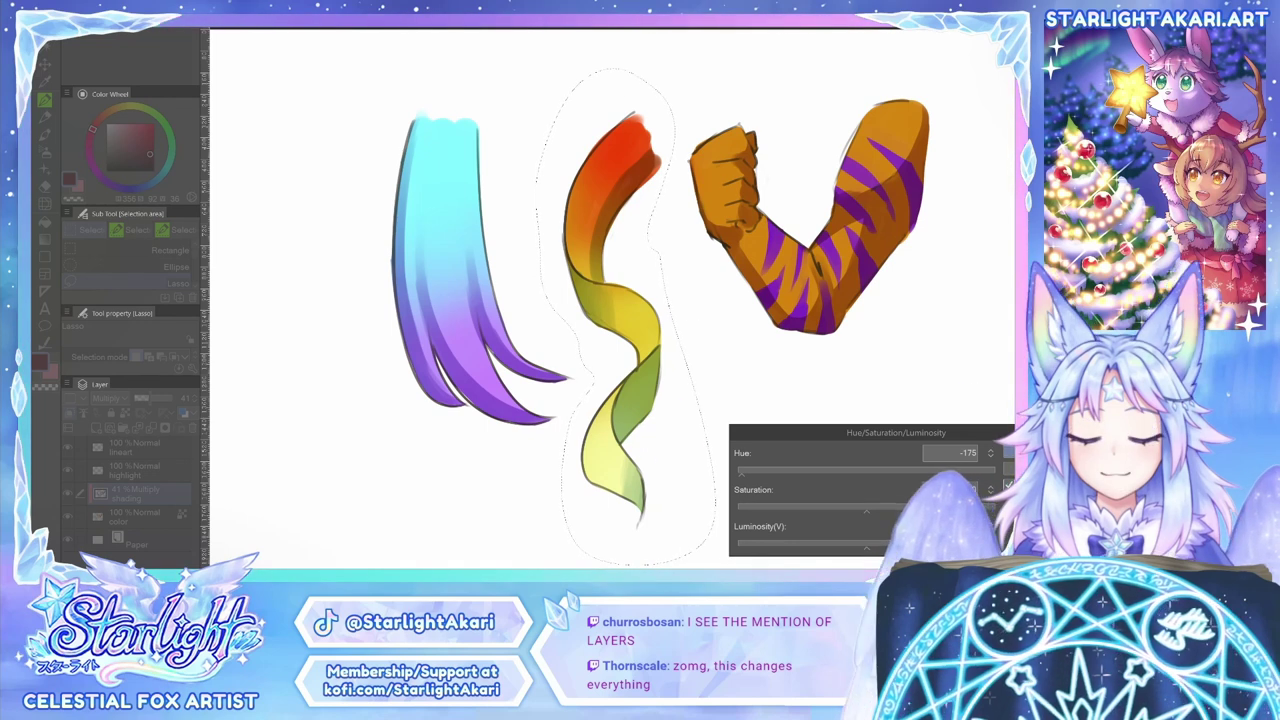
pyautogui.press('Return')
pyautogui.hotkey('ctrl', 'd')
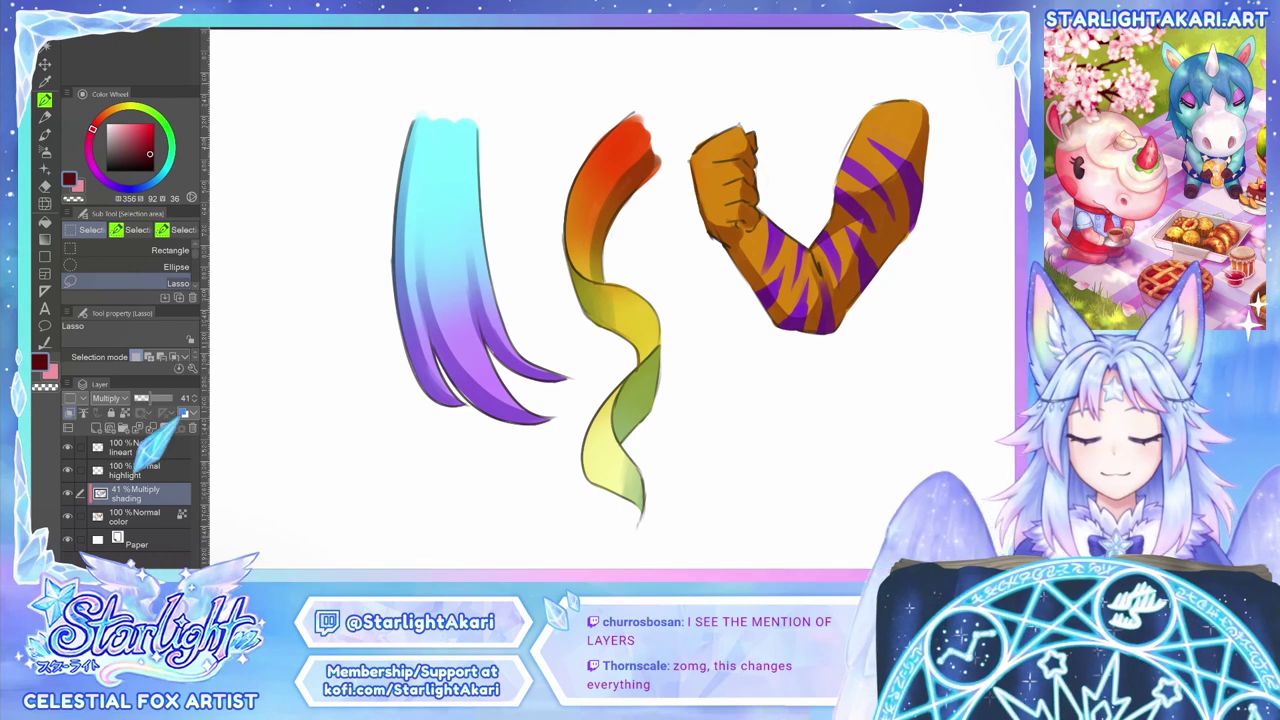
# Step: Set the highlight layer to Screen and choose the oil sketch brush with pale yellow (H 55, S 49, V 100)
pyautogui.click(140, 470)
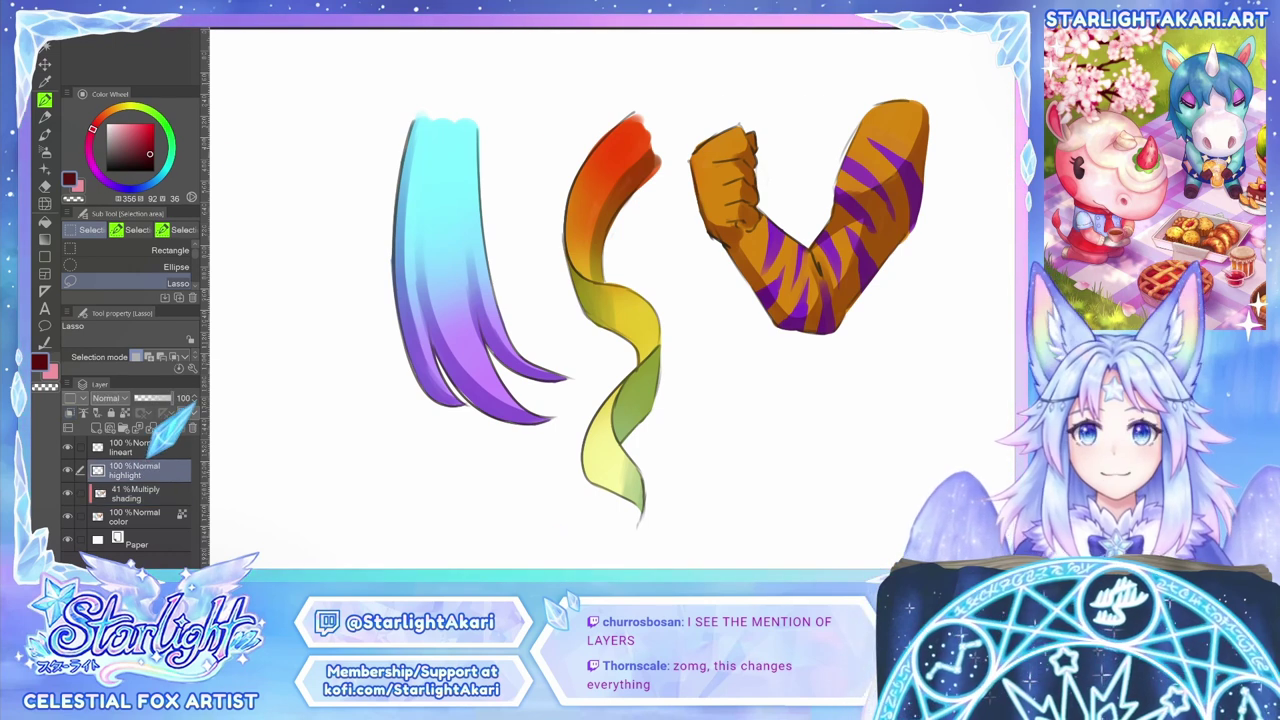
pyautogui.click(127, 105)
pyautogui.click(130, 124)
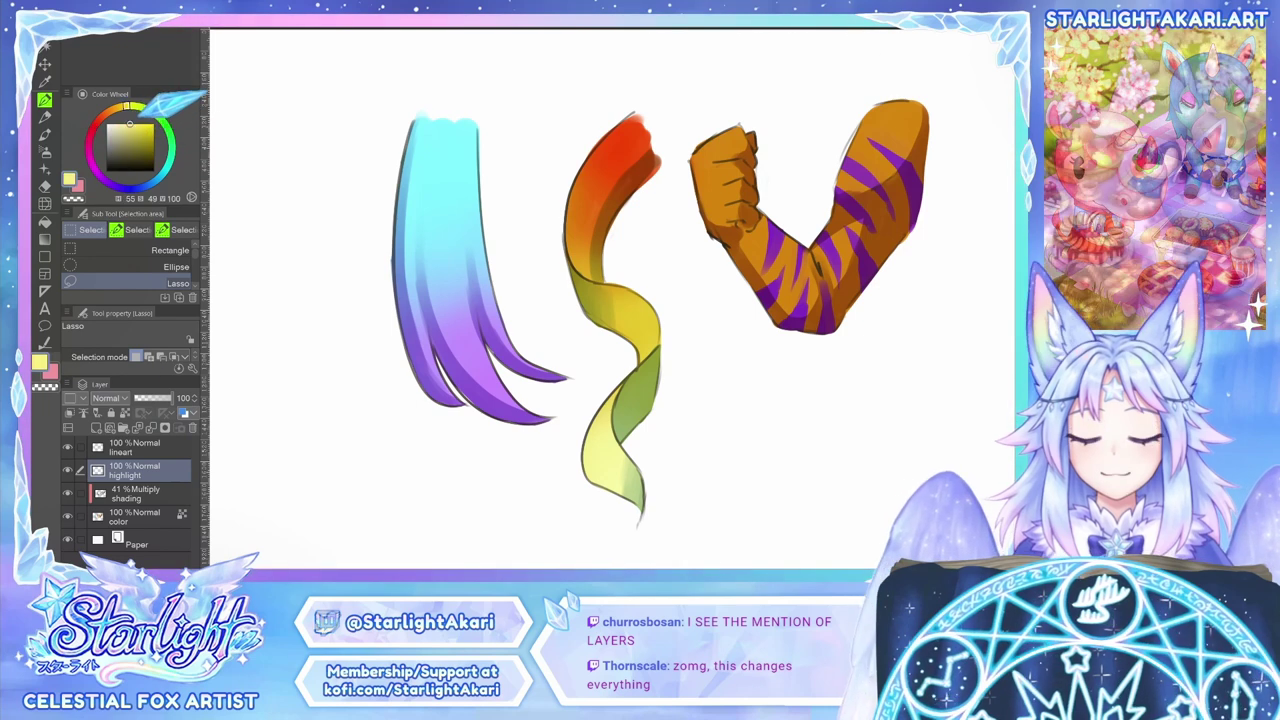
pyautogui.click(118, 397)
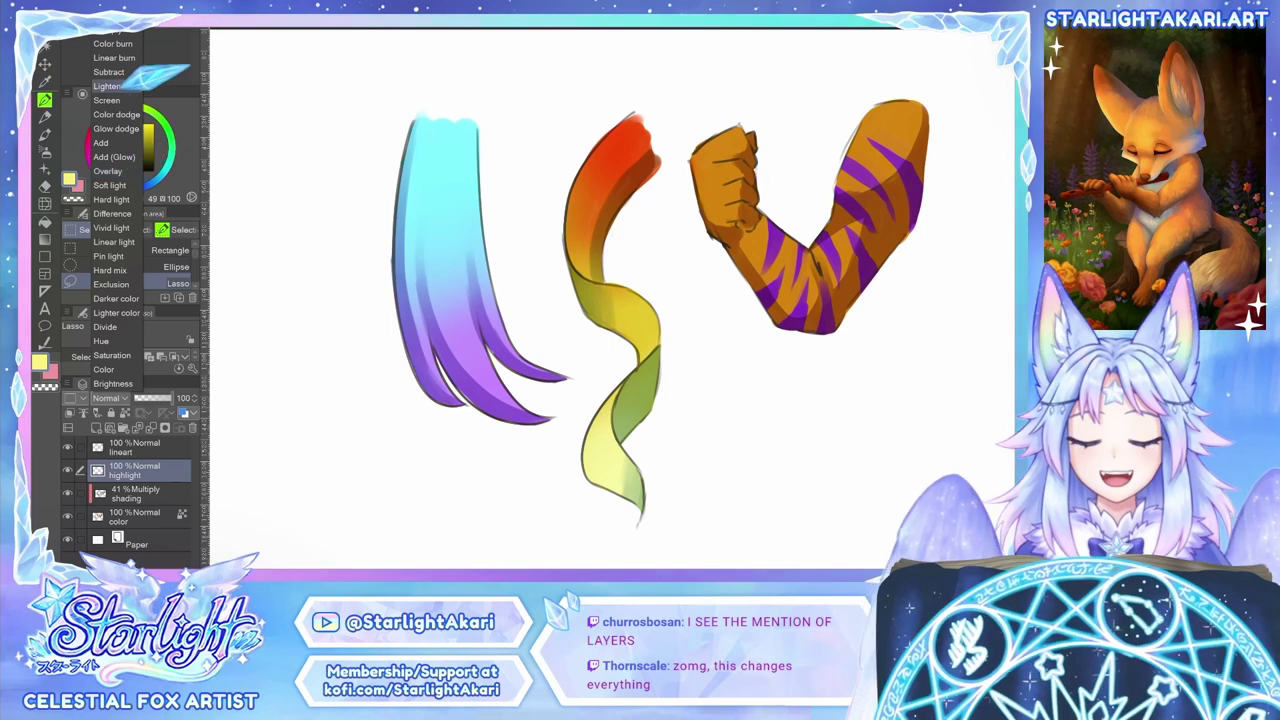
pyautogui.click(107, 100)
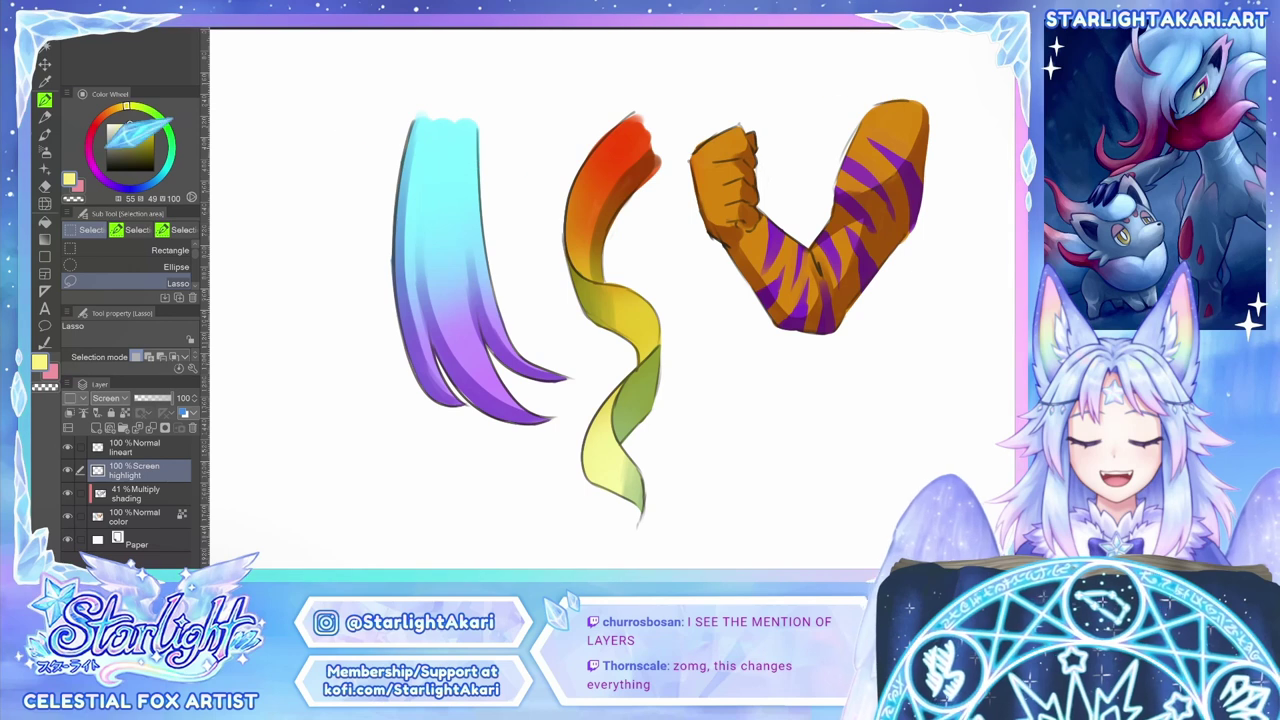
pyautogui.click(45, 132)
pyautogui.moveTo(422, 180)
pyautogui.mouseDown()
pyautogui.moveTo(420, 225)
pyautogui.moveTo(444, 270)
pyautogui.mouseUp()
pyautogui.moveTo(442, 157); pyautogui.dragTo(452, 241)
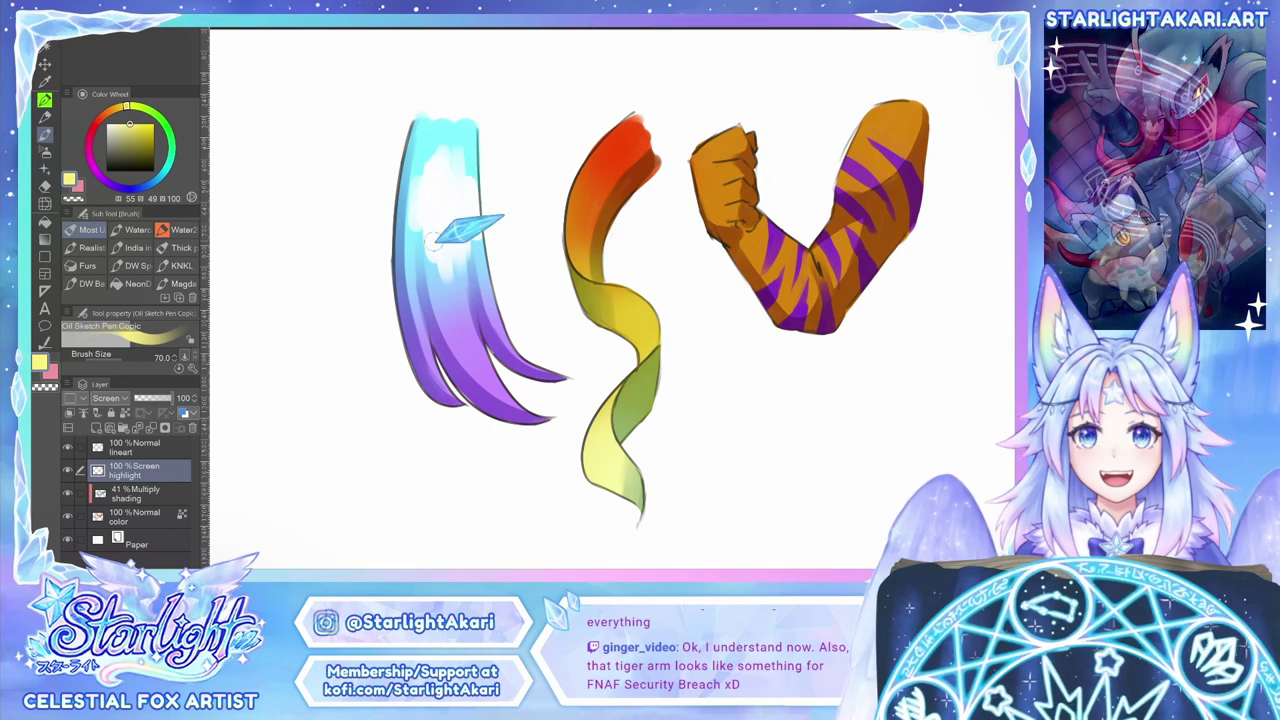
pyautogui.hotkey('ctrl', 'z')
pyautogui.hotkey('ctrl', 'z')
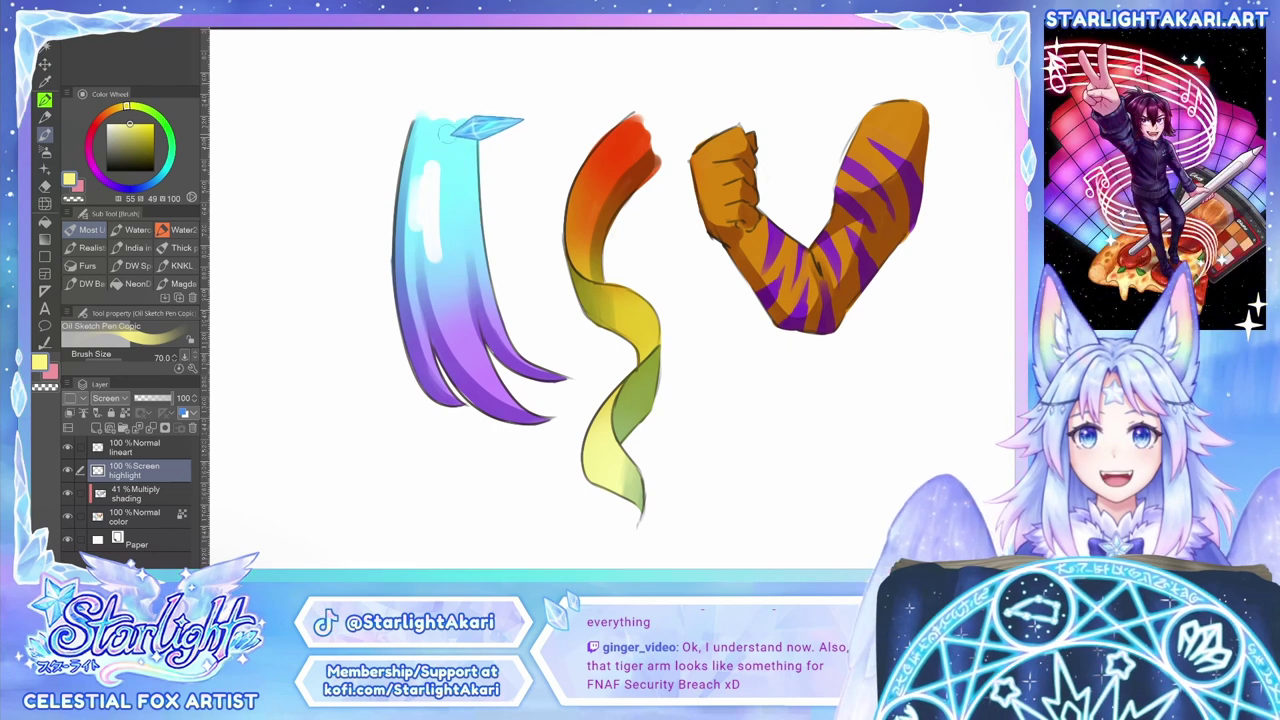
pyautogui.hotkey('ctrl', 'z')
pyautogui.hotkey('ctrl', 'z')
# Step: Paint a highlight band across the upper hair and, at brush size 60, highlights on the ribbon's upper curve
pyautogui.moveTo(417, 197); pyautogui.dragTo(476, 206)
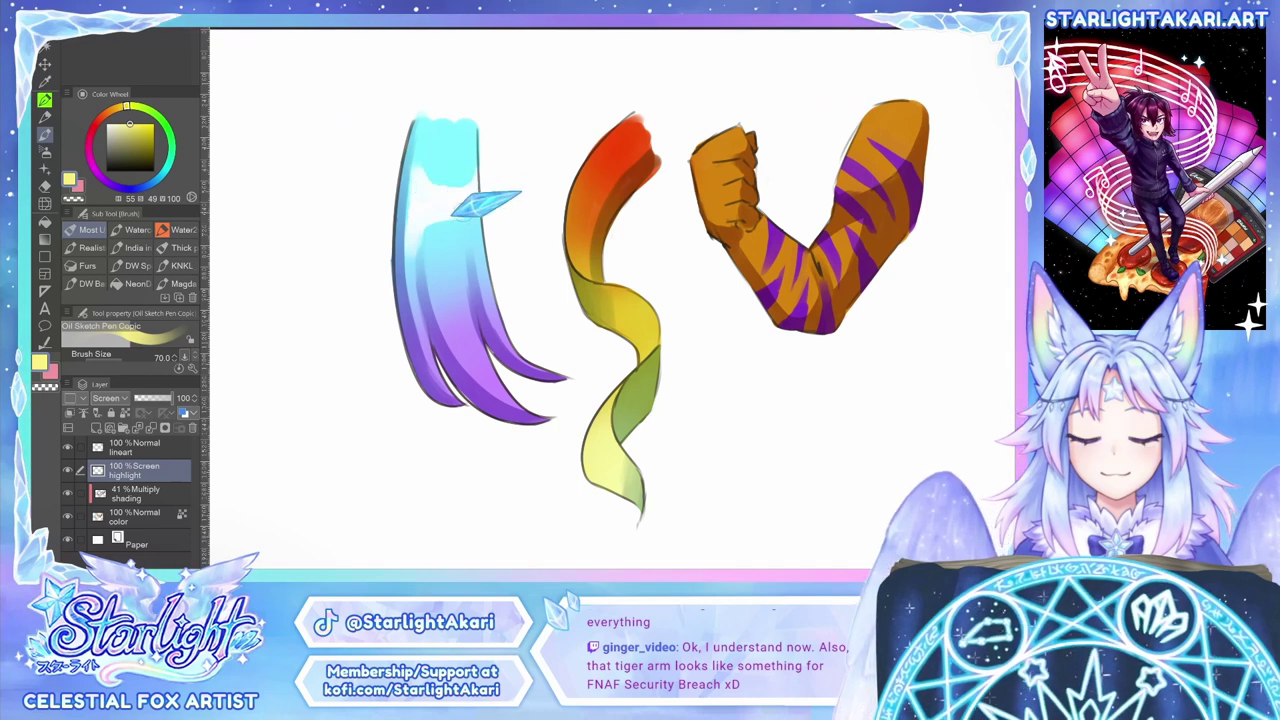
pyautogui.press('[')
pyautogui.moveTo(568, 200)
pyautogui.mouseDown()
pyautogui.moveTo(598, 228)
pyautogui.moveTo(586, 178)
pyautogui.moveTo(561, 208)
pyautogui.moveTo(606, 238)
pyautogui.moveTo(583, 208)
pyautogui.moveTo(586, 172)
pyautogui.moveTo(606, 226)
pyautogui.moveTo(601, 172)
pyautogui.moveTo(579, 222)
pyautogui.mouseUp()
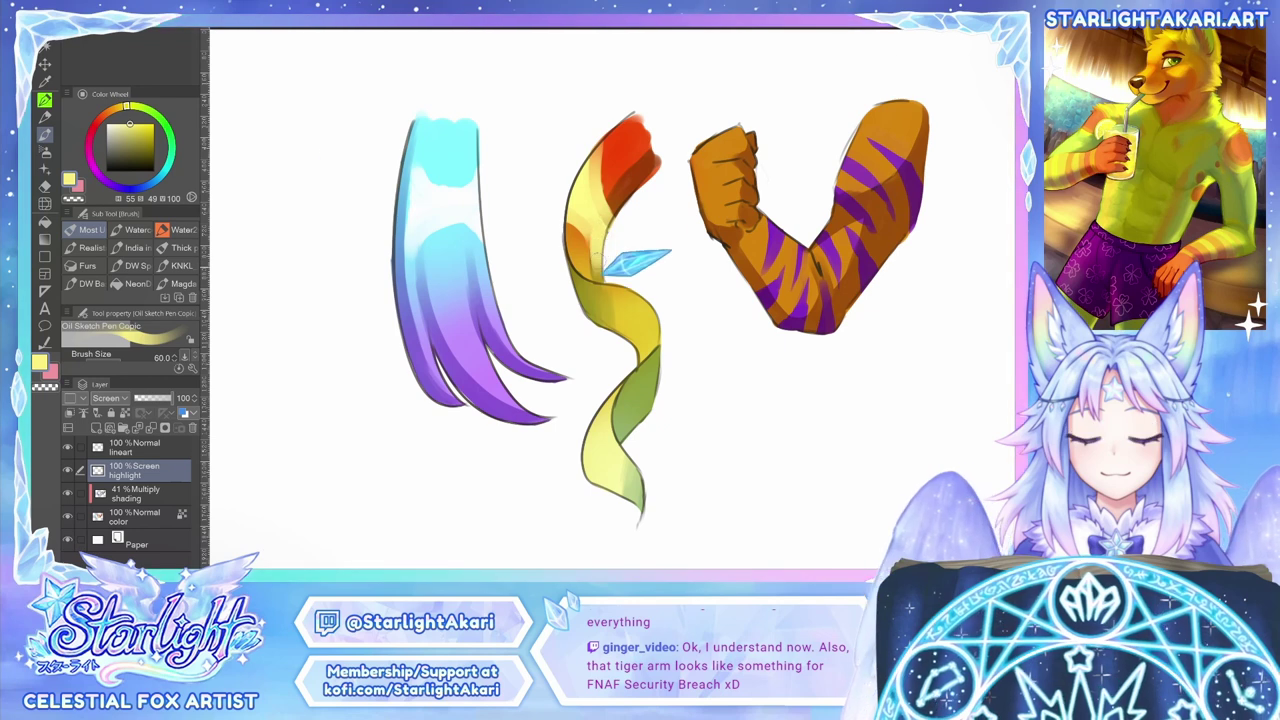
# Step: Erase the excess highlight along the inner edge of the ribbon's upper curve with the Hard eraser at size 40
pyautogui.press('e')
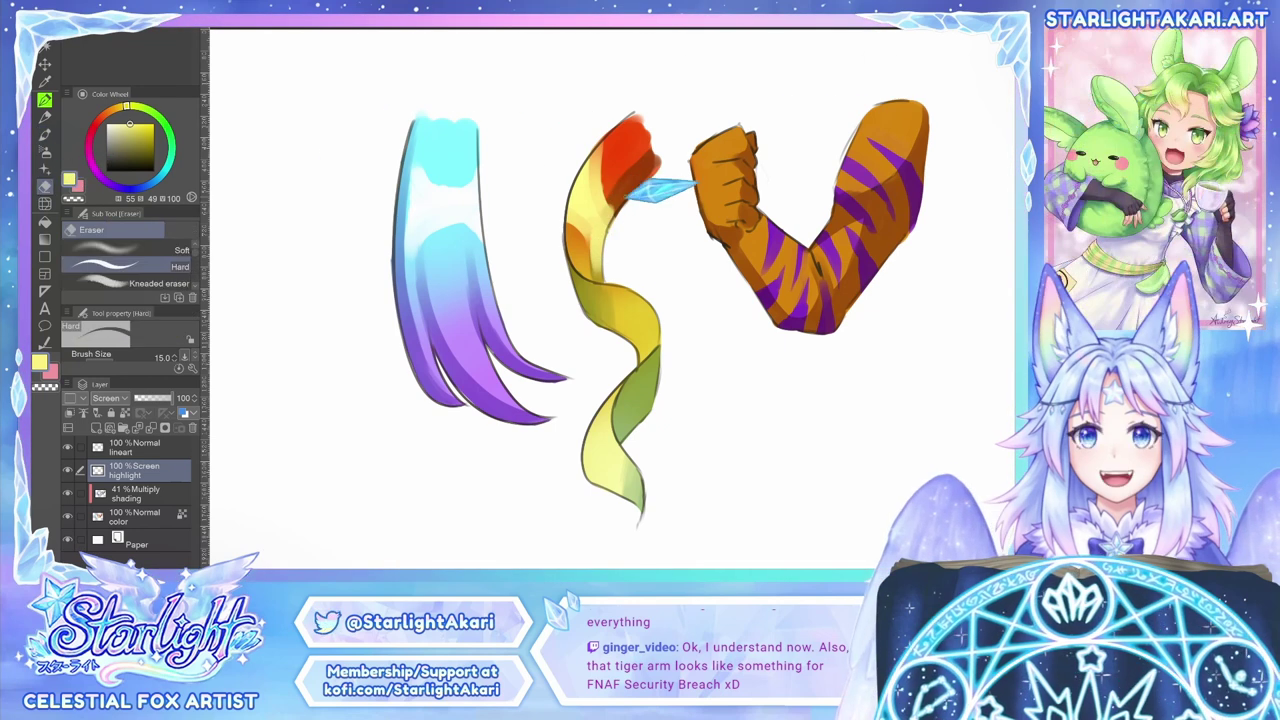
pyautogui.press(']')
pyautogui.press(']')
pyautogui.press(']')
pyautogui.press(']')
pyautogui.press(']')
pyautogui.moveTo(626, 197); pyautogui.dragTo(600, 275)
pyautogui.moveTo(623, 197); pyautogui.dragTo(609, 220)
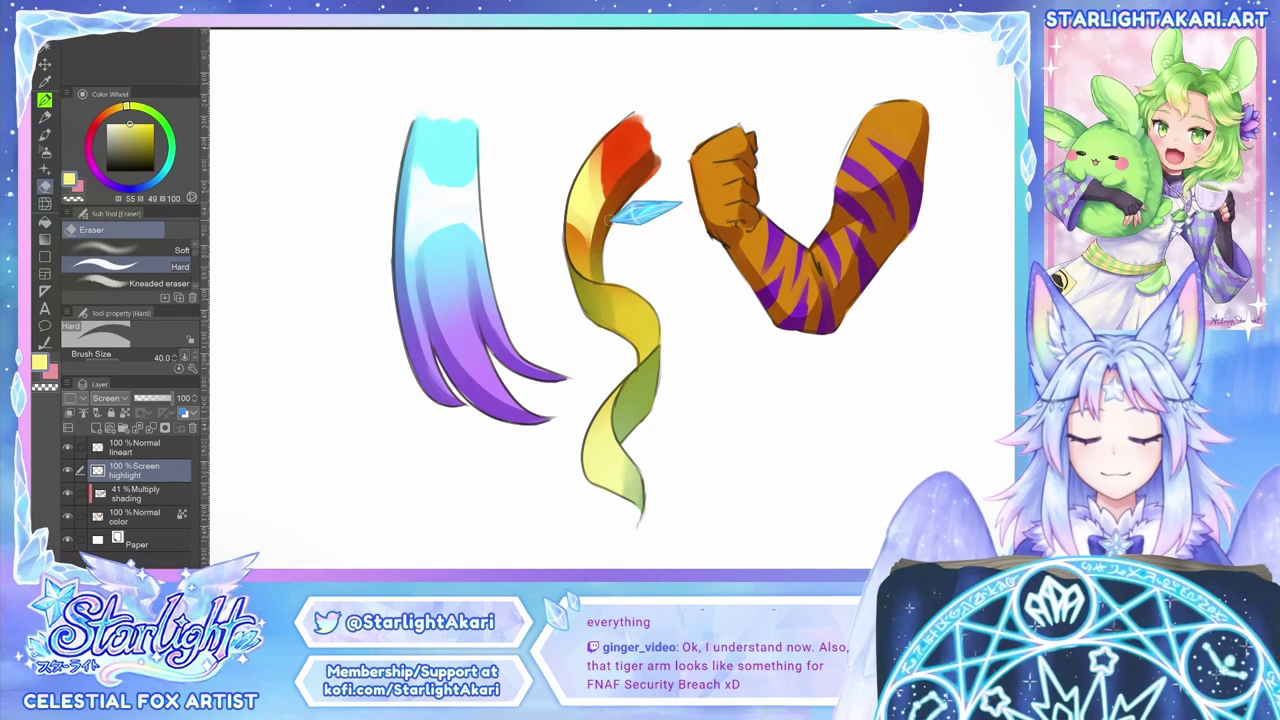
# Step: Paint highlights on the ribbon's middle and lower folds, reducing the brush size from 60 to 40
pyautogui.press('b')
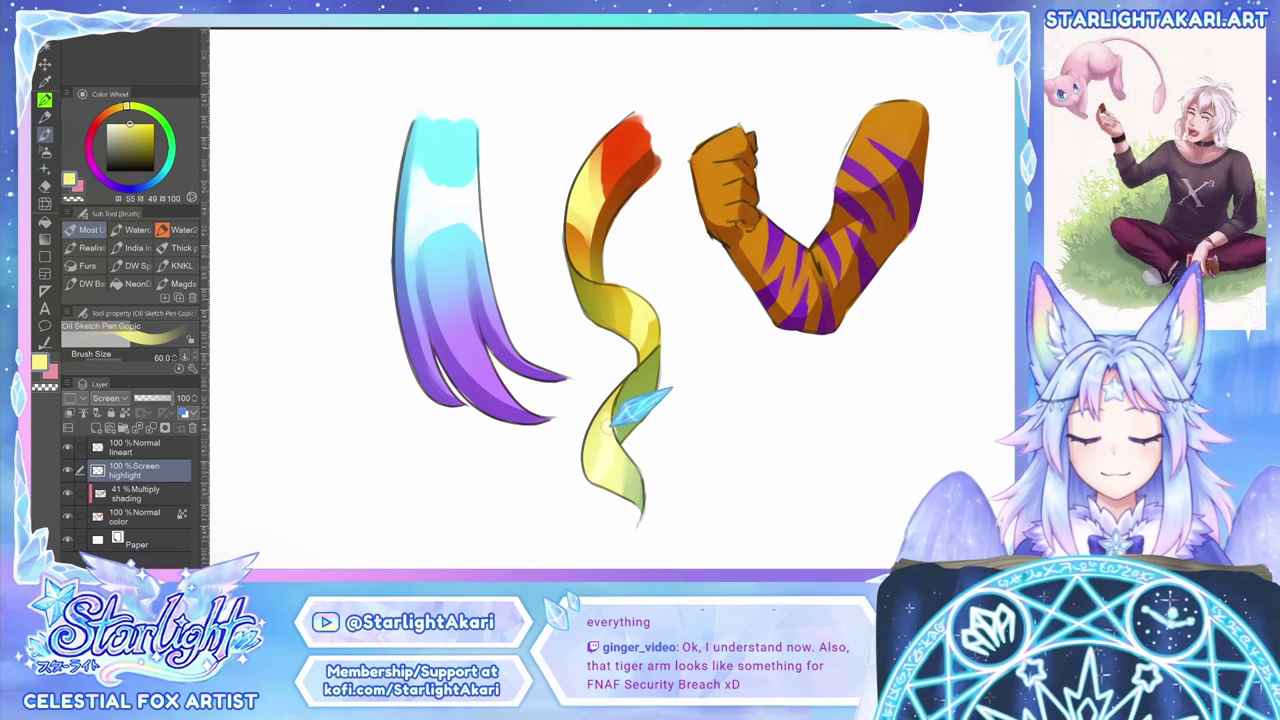
pyautogui.press('[')
pyautogui.press('[')
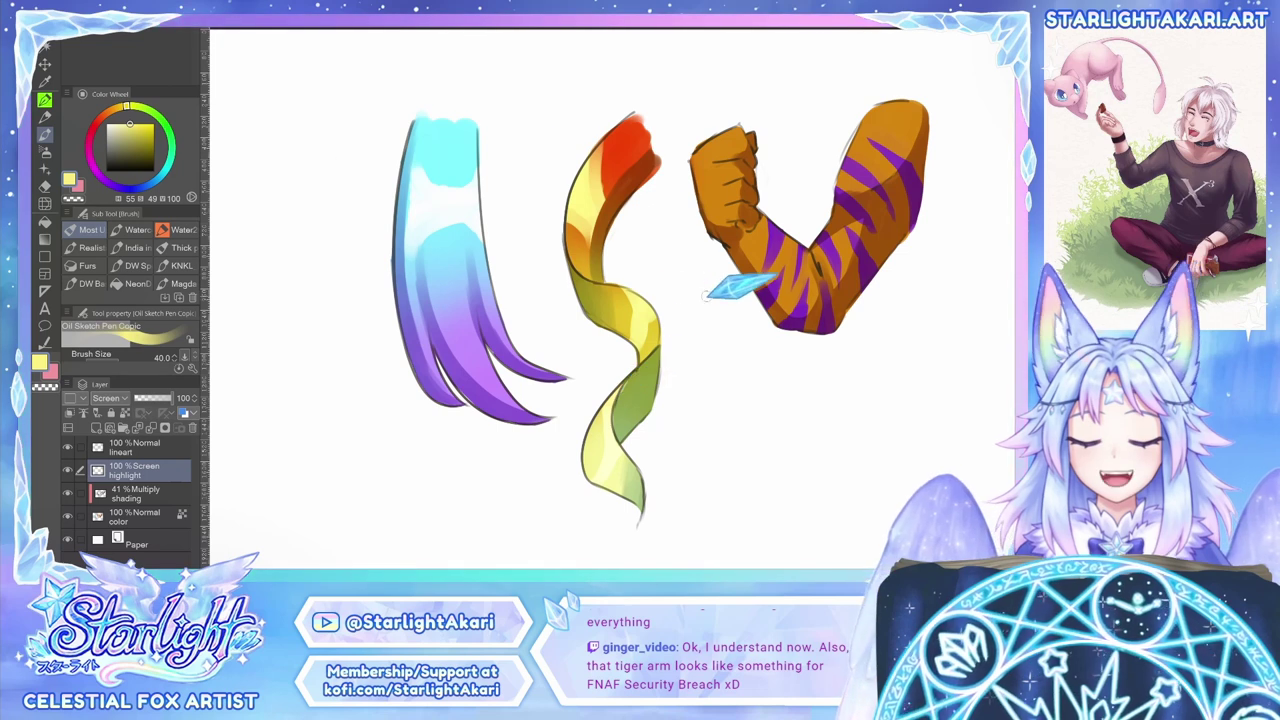
# Step: Highlight the fist, forearm and upper arm at brush size 70, and set the highlight layer's opacity to 73%
pyautogui.press(']')
pyautogui.press(']')
pyautogui.press(']')
pyautogui.press(']')
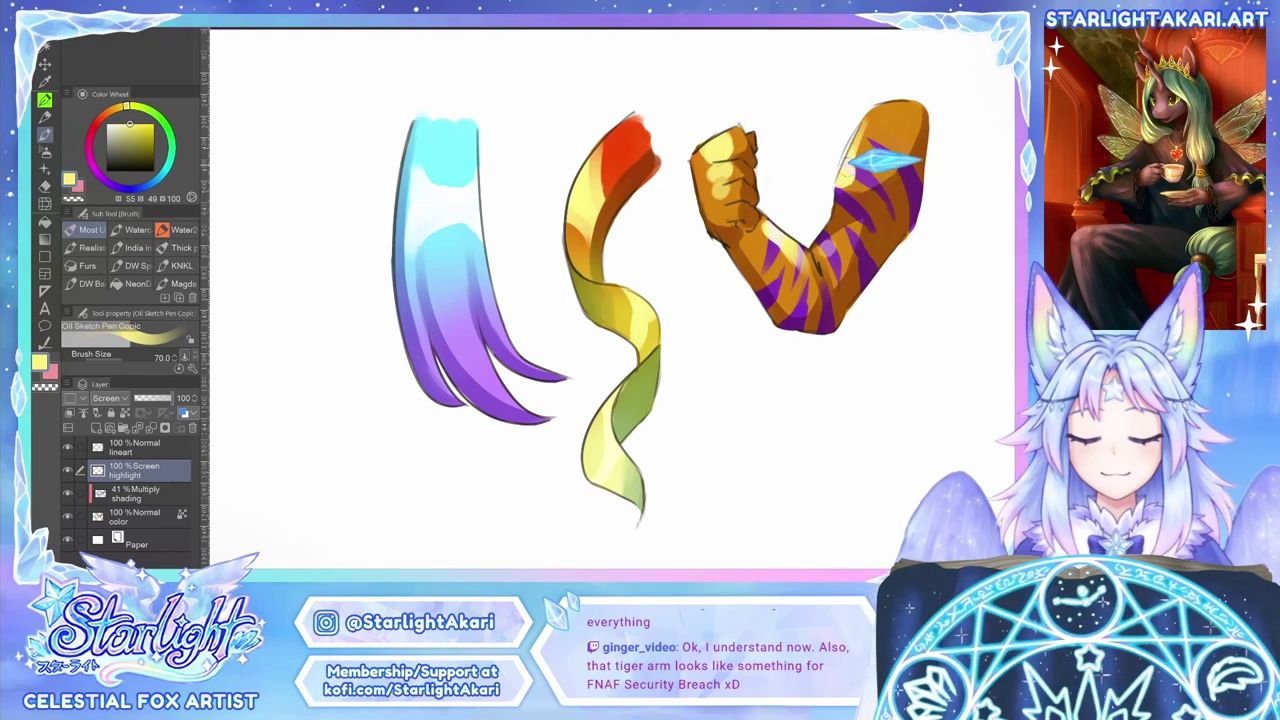
pyautogui.moveTo(846, 170); pyautogui.dragTo(877, 107)
pyautogui.moveTo(866, 176); pyautogui.dragTo(848, 144)
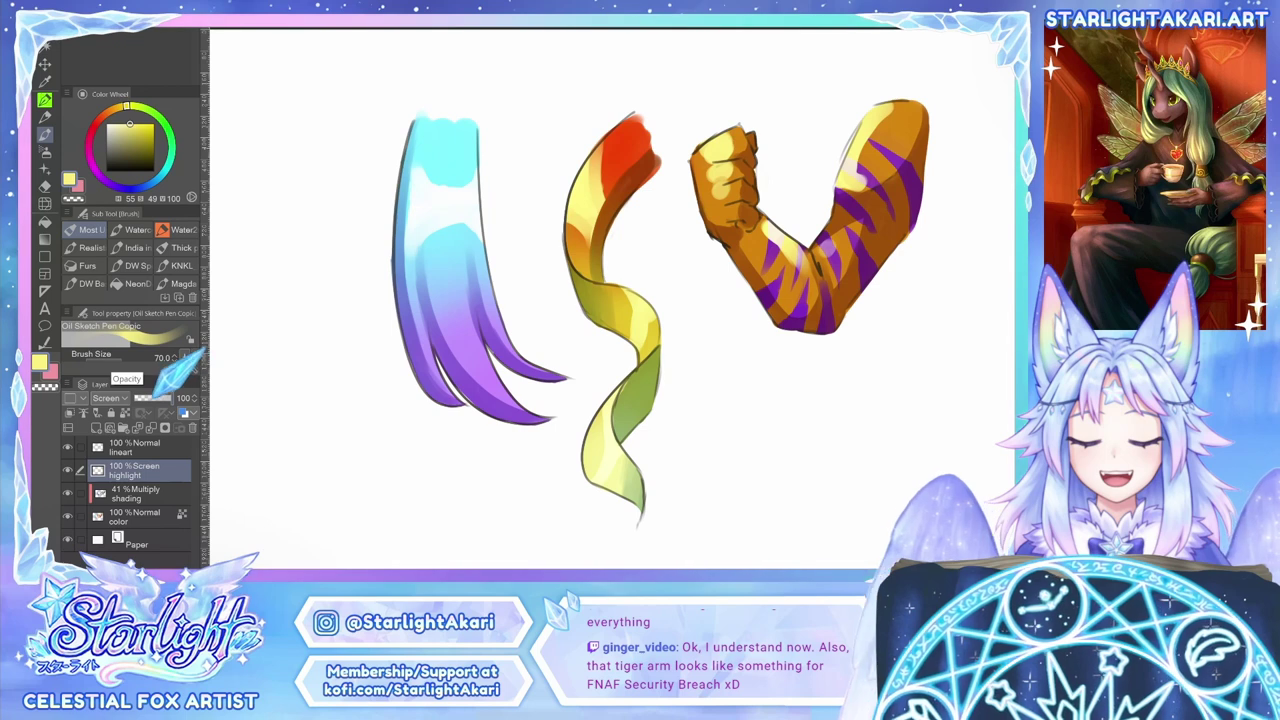
pyautogui.moveTo(165, 397); pyautogui.dragTo(167, 395)
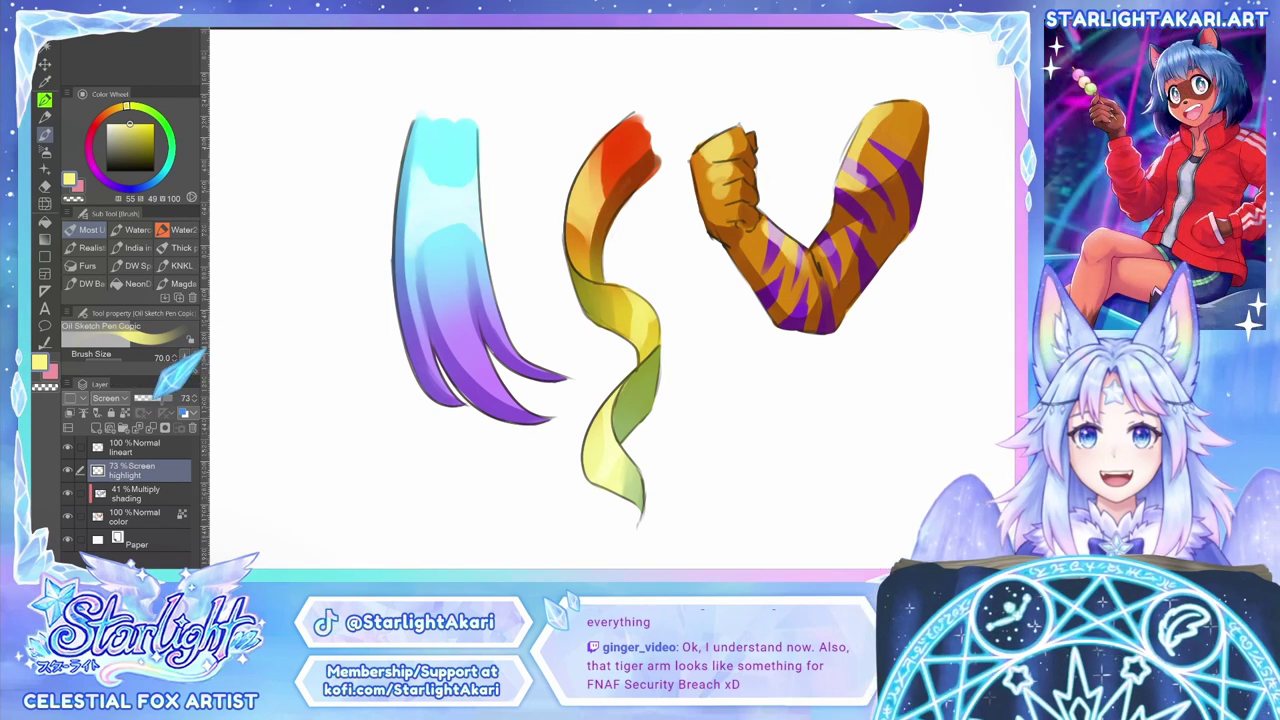
# Step: Paint smaller cream (H 55, S 14, V 100) accents inside the highlights on a new layer, reducing the brush size to 40
pyautogui.click(97, 428)
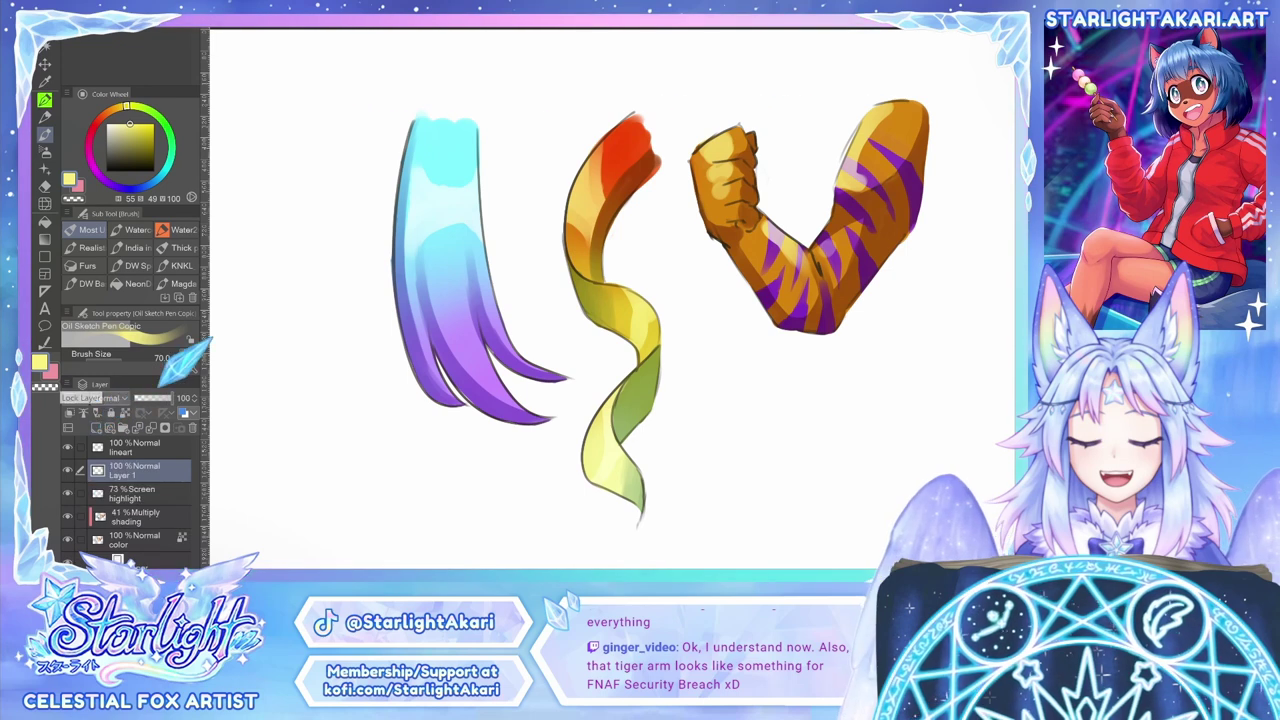
pyautogui.click(113, 124)
pyautogui.press('[')
pyautogui.press('[')
pyautogui.moveTo(424, 214)
pyautogui.mouseDown()
pyautogui.moveTo(423, 201)
pyautogui.moveTo(474, 201)
pyautogui.mouseUp()
pyautogui.press('[')
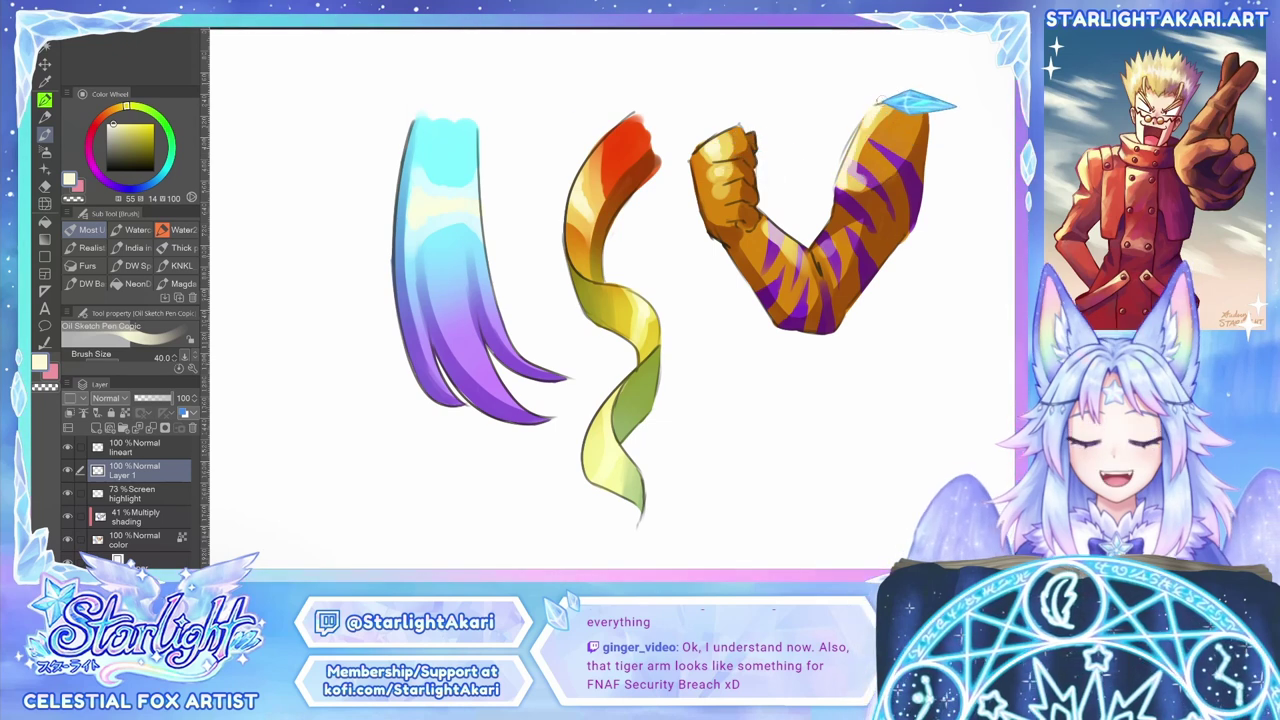
# Step: Set the accent layer's blending mode to Add (Glow) at 45% opacity
pyautogui.click(108, 397)
pyautogui.click(112, 157)
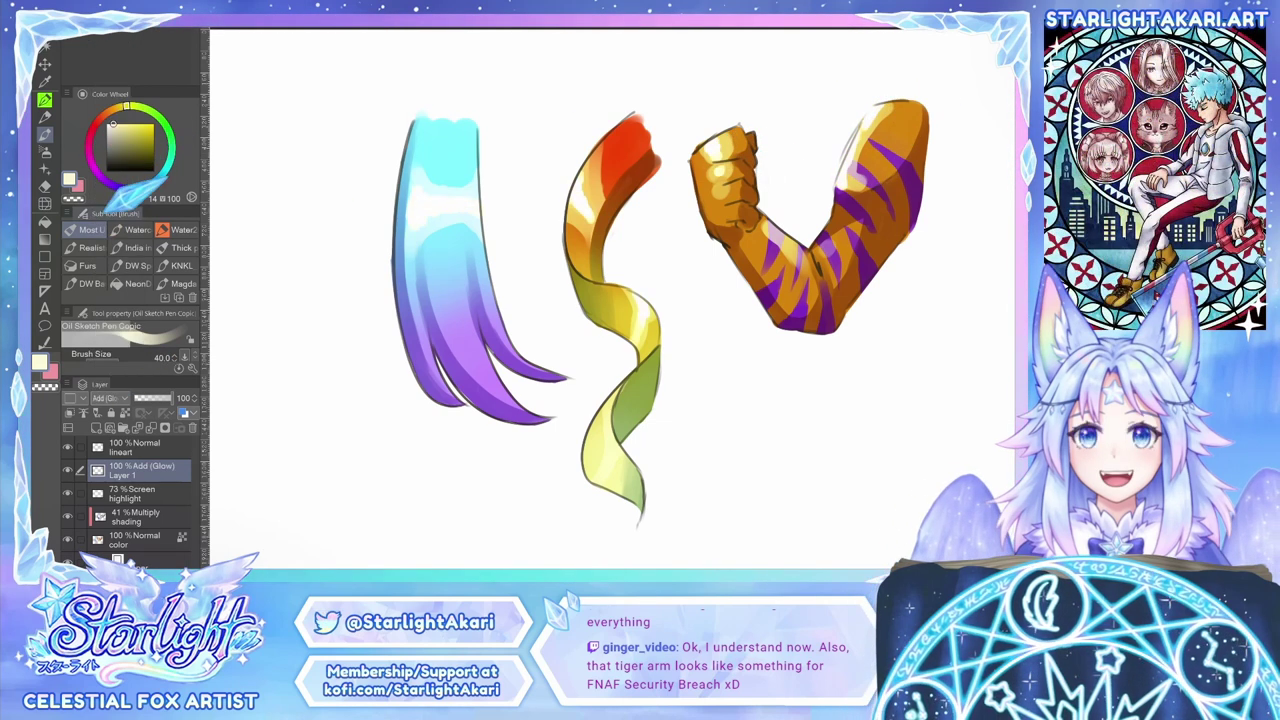
pyautogui.click(156, 398)
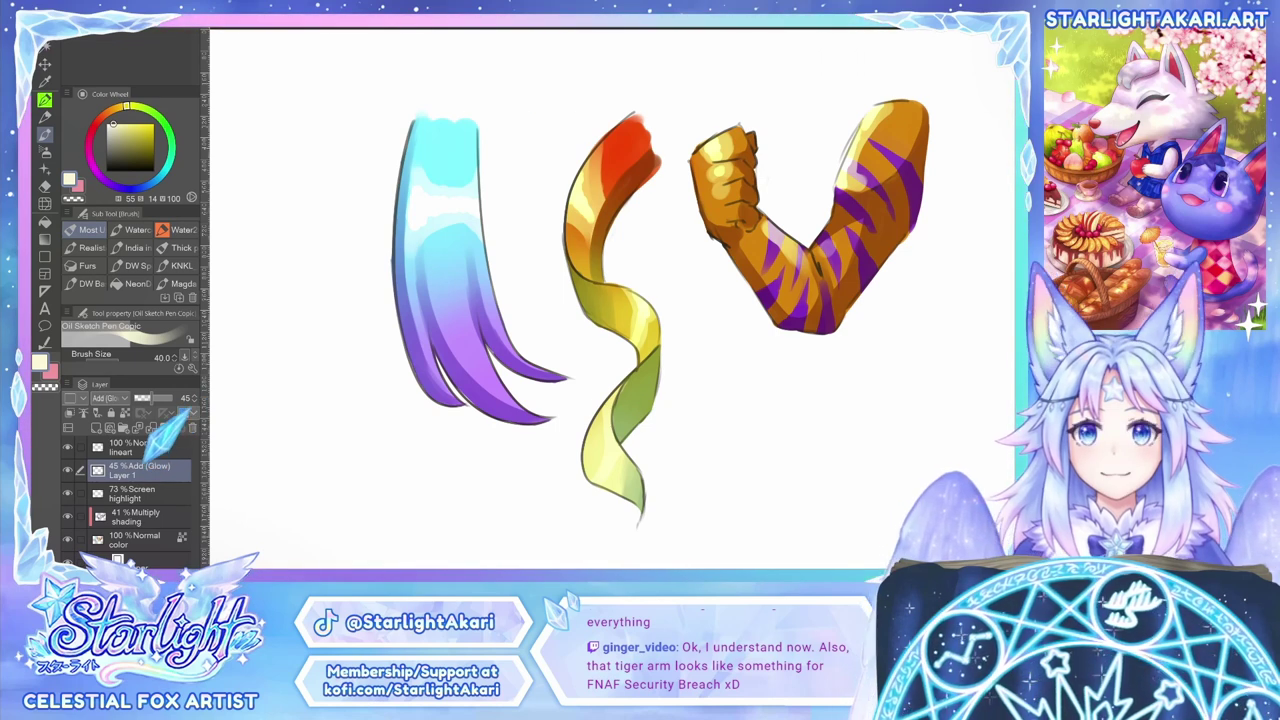
# Step: Clip the Screen highlight layer and the Add (Glow) accent layer to the color layer below
pyautogui.click(130, 493)
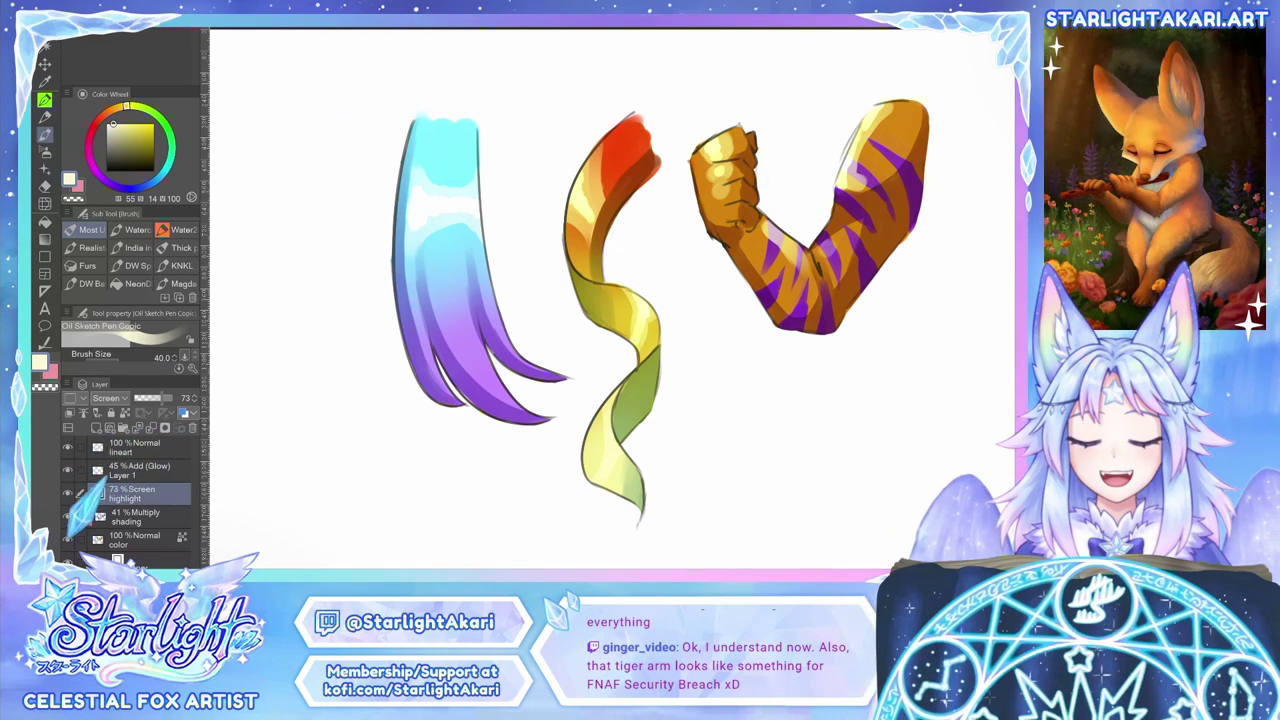
pyautogui.click(68, 539)
pyautogui.click(68, 539)
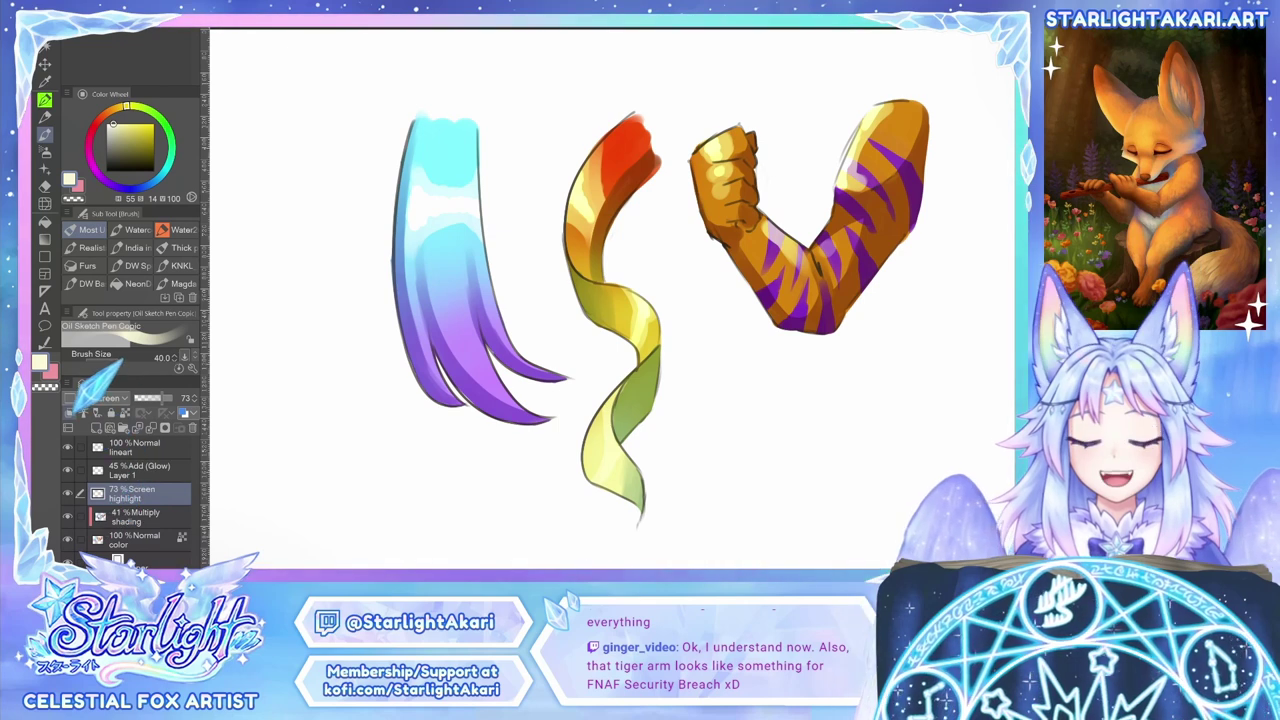
pyautogui.click(125, 468)
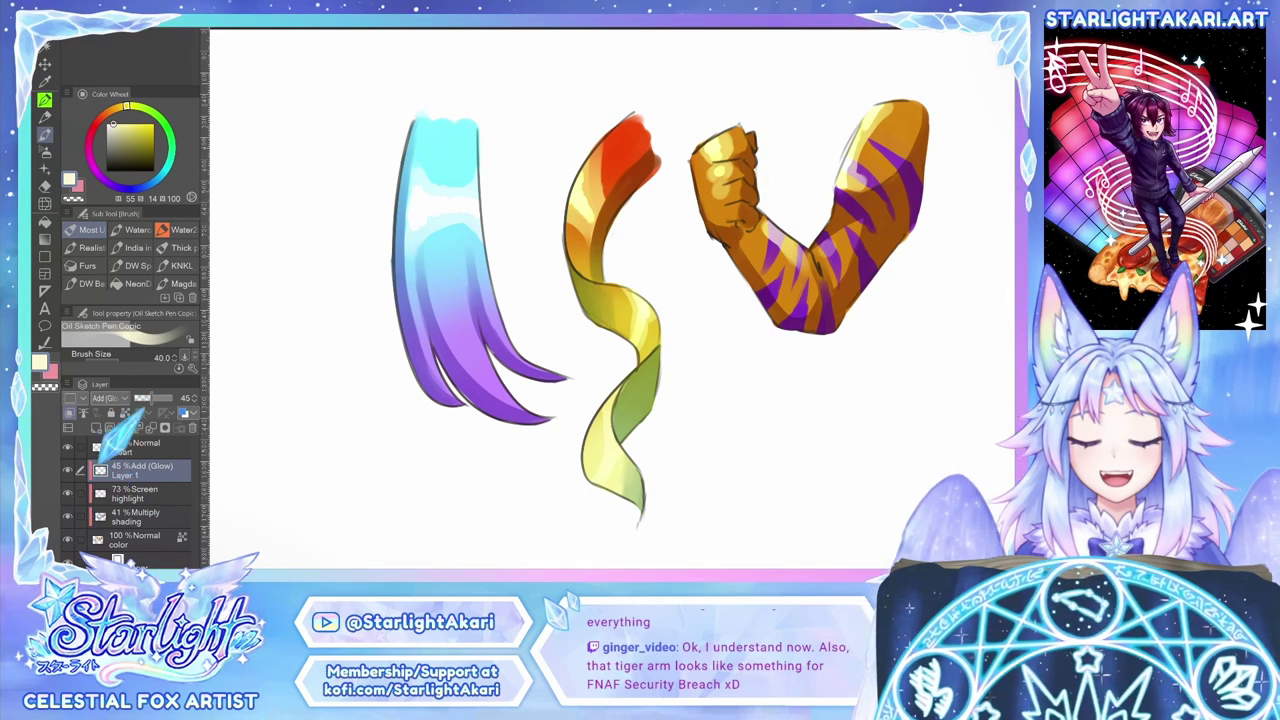
pyautogui.click(135, 538)
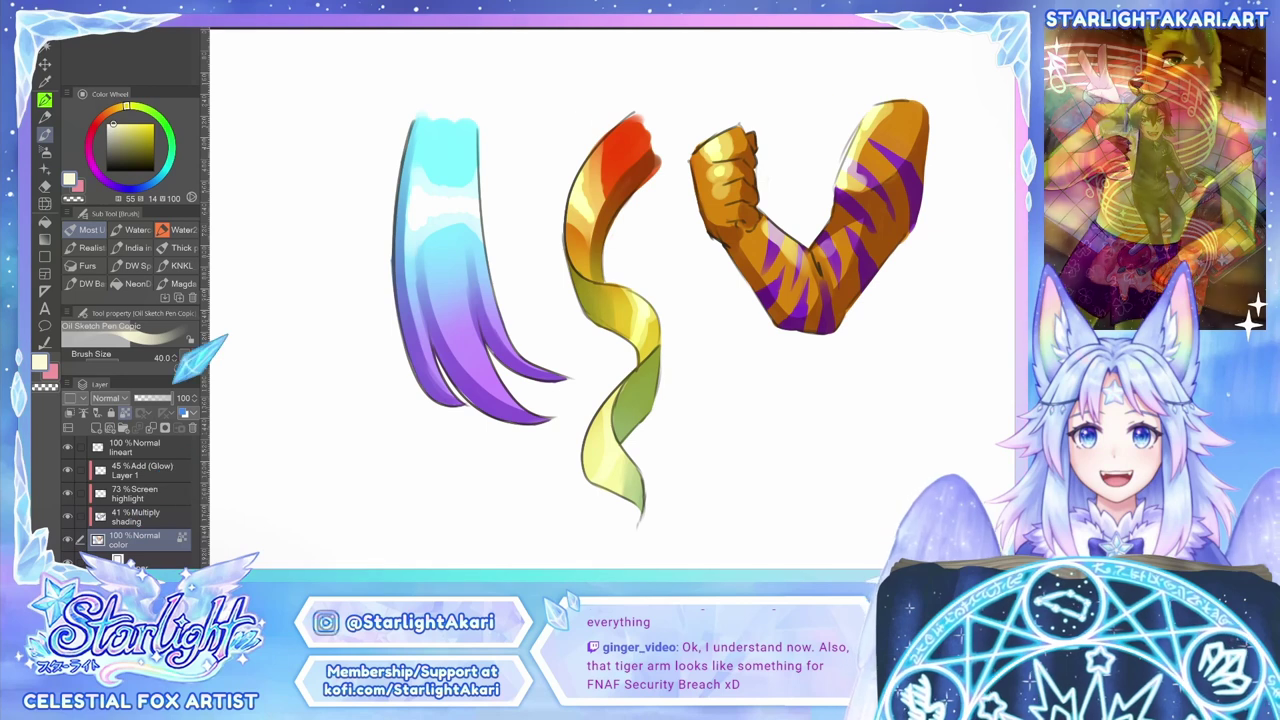
pyautogui.click(136, 493)
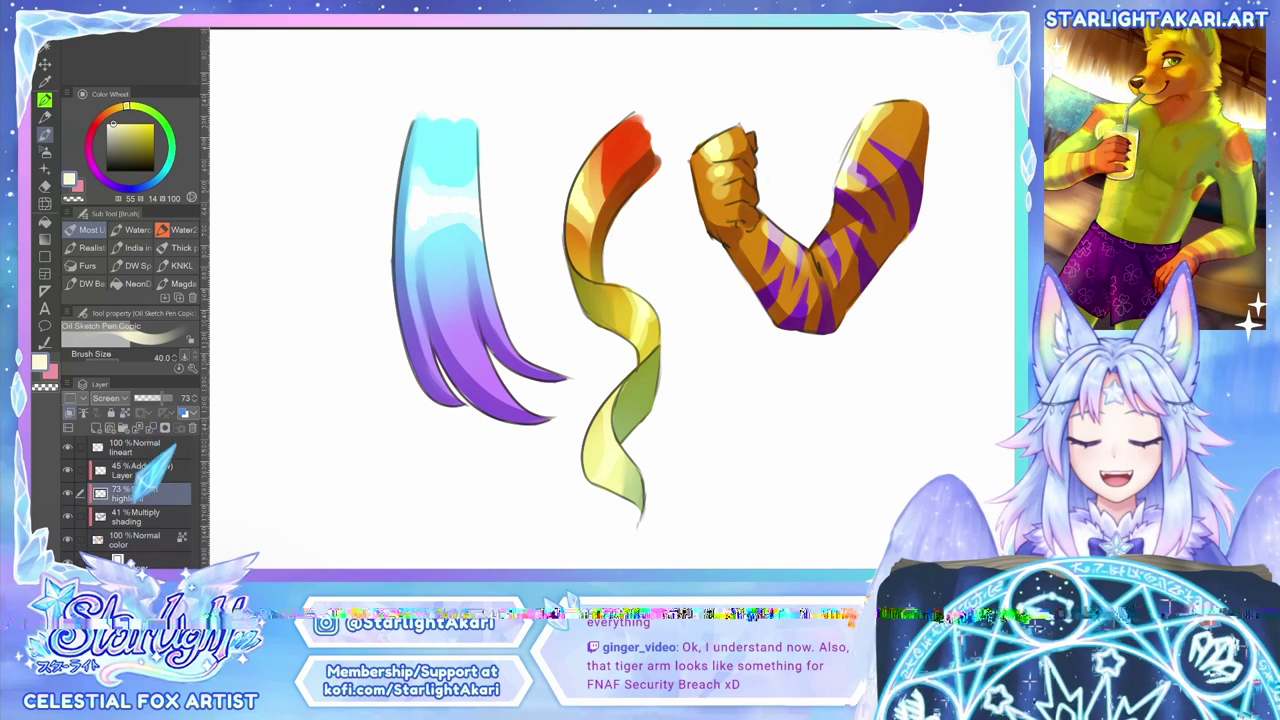
pyautogui.click(128, 517)
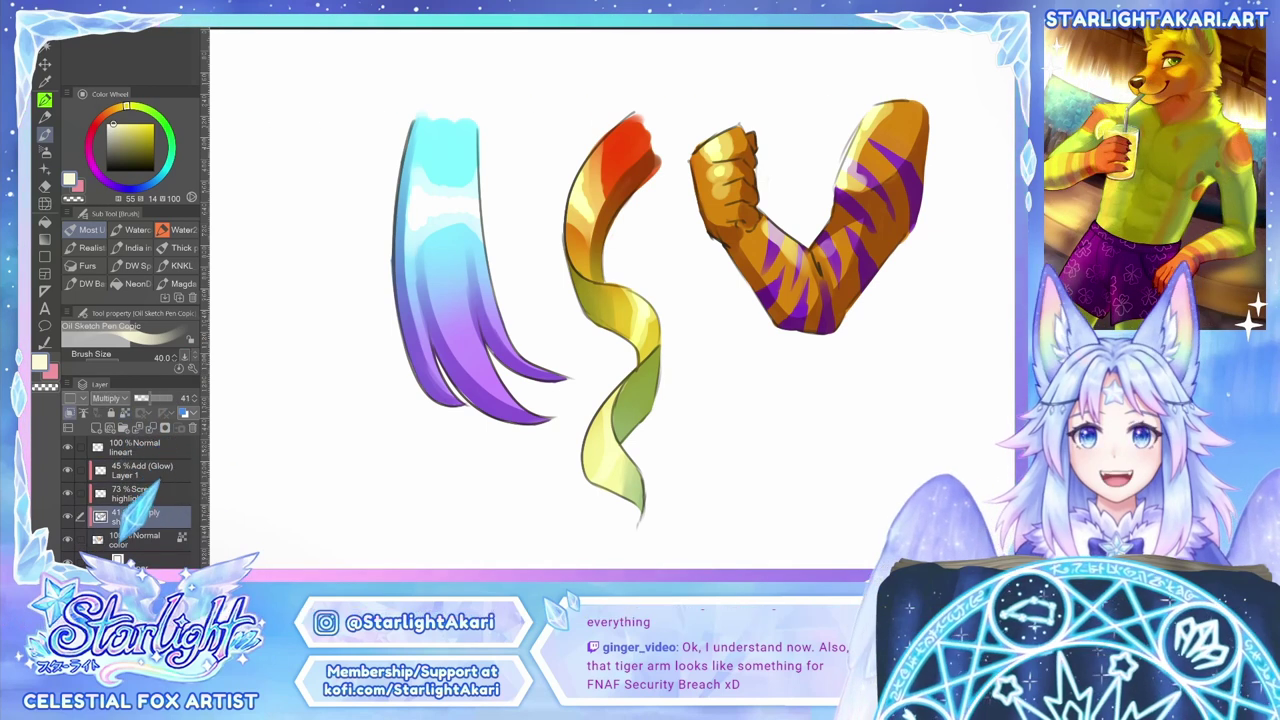
pyautogui.click(140, 538)
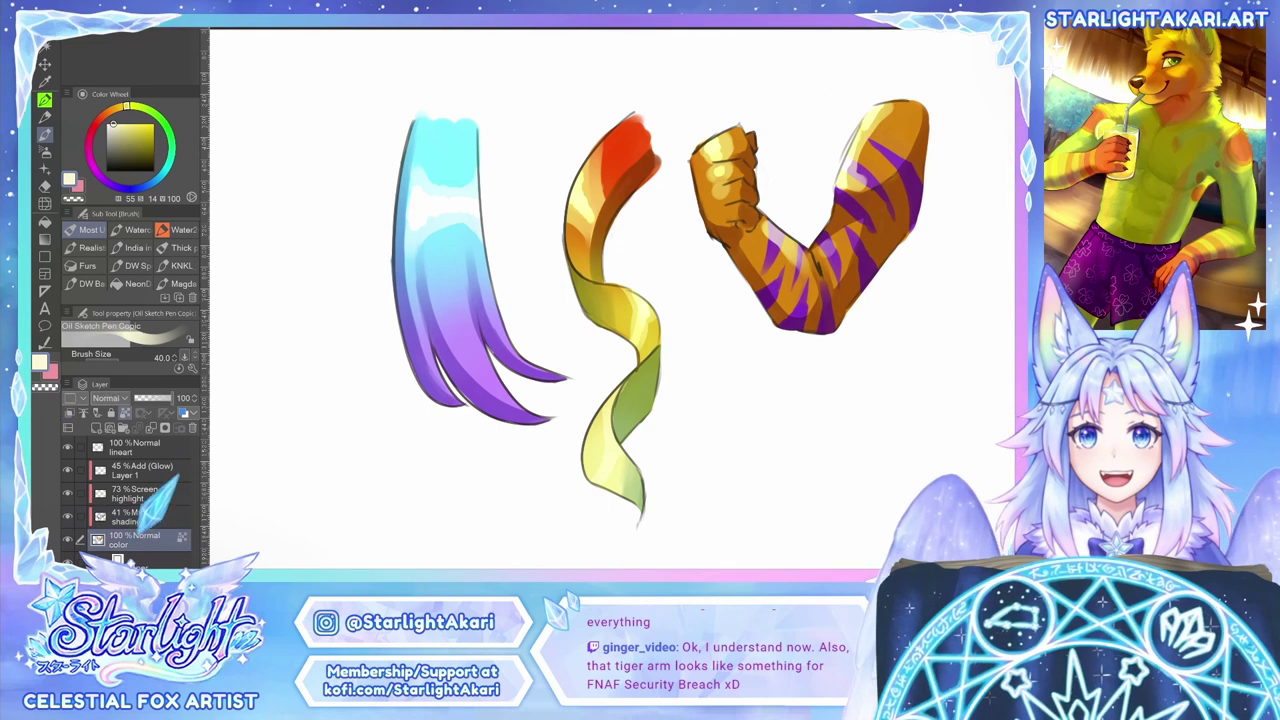
pyautogui.click(148, 468)
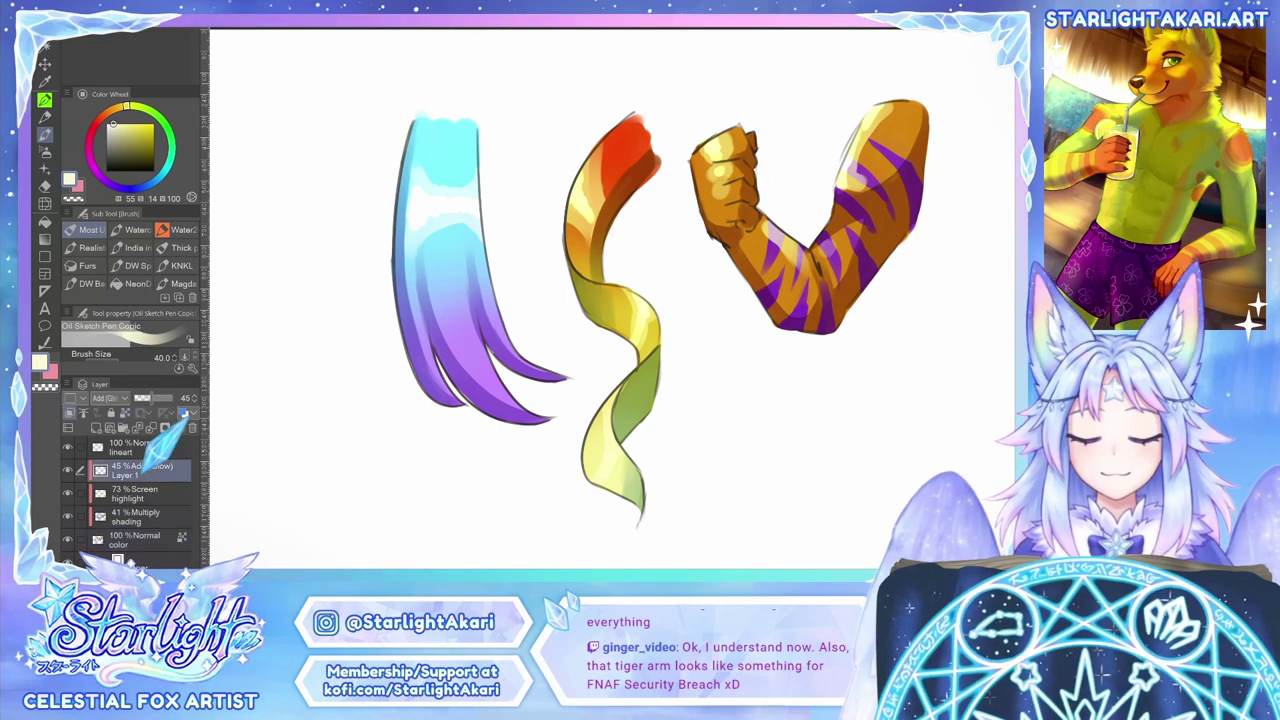
pyautogui.hotkey('ctrl', 't')
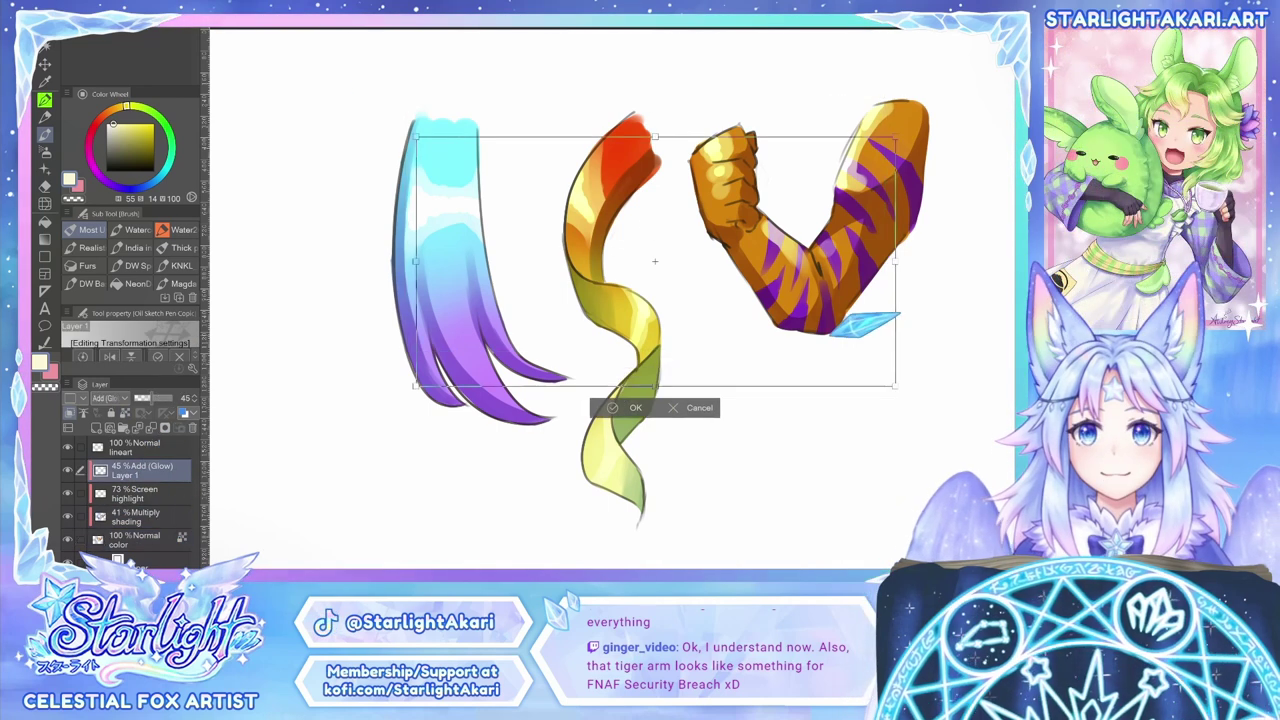
pyautogui.moveTo(655, 262); pyautogui.dragTo(620, 205)
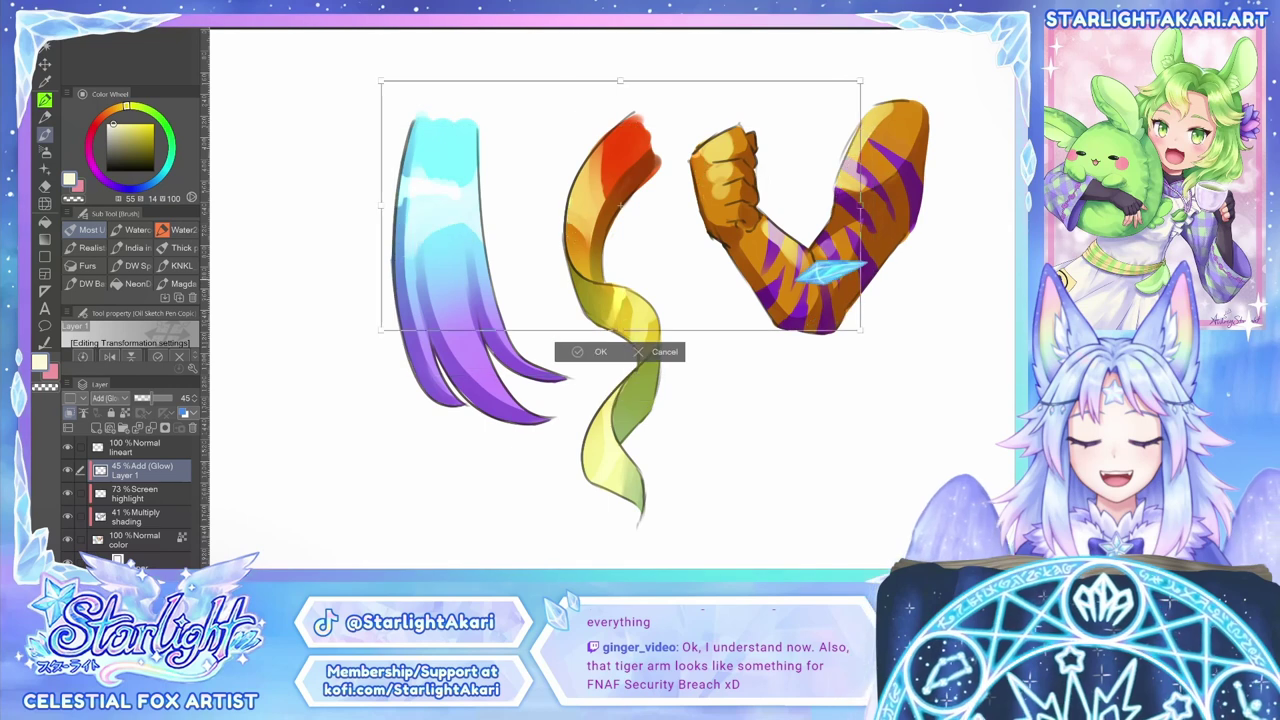
pyautogui.click(645, 349)
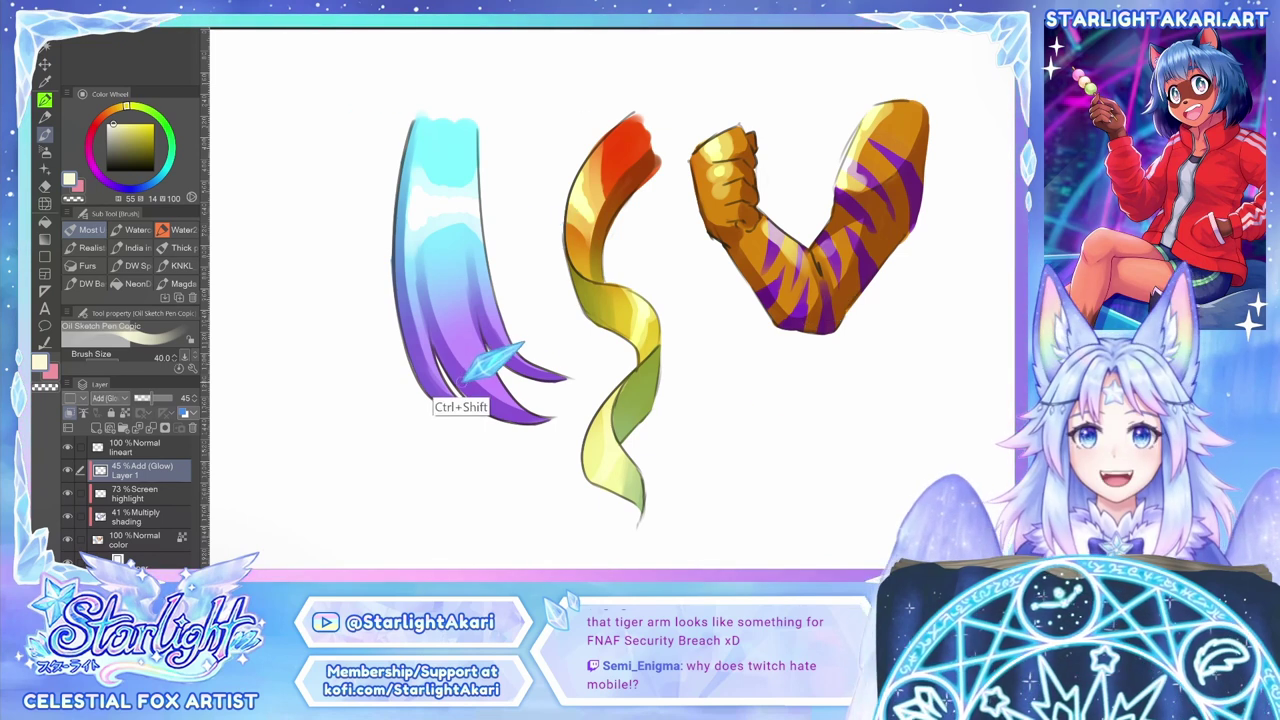
# Step: Lock the Multiply shading layer's transparent pixels and choose dark red (H 359, S 100, V 77) with the Soft airbrush
pyautogui.keyDown('ctrl'); pyautogui.keyDown('shift'); pyautogui.click(468, 375); pyautogui.keyUp('shift'); pyautogui.keyUp('ctrl')
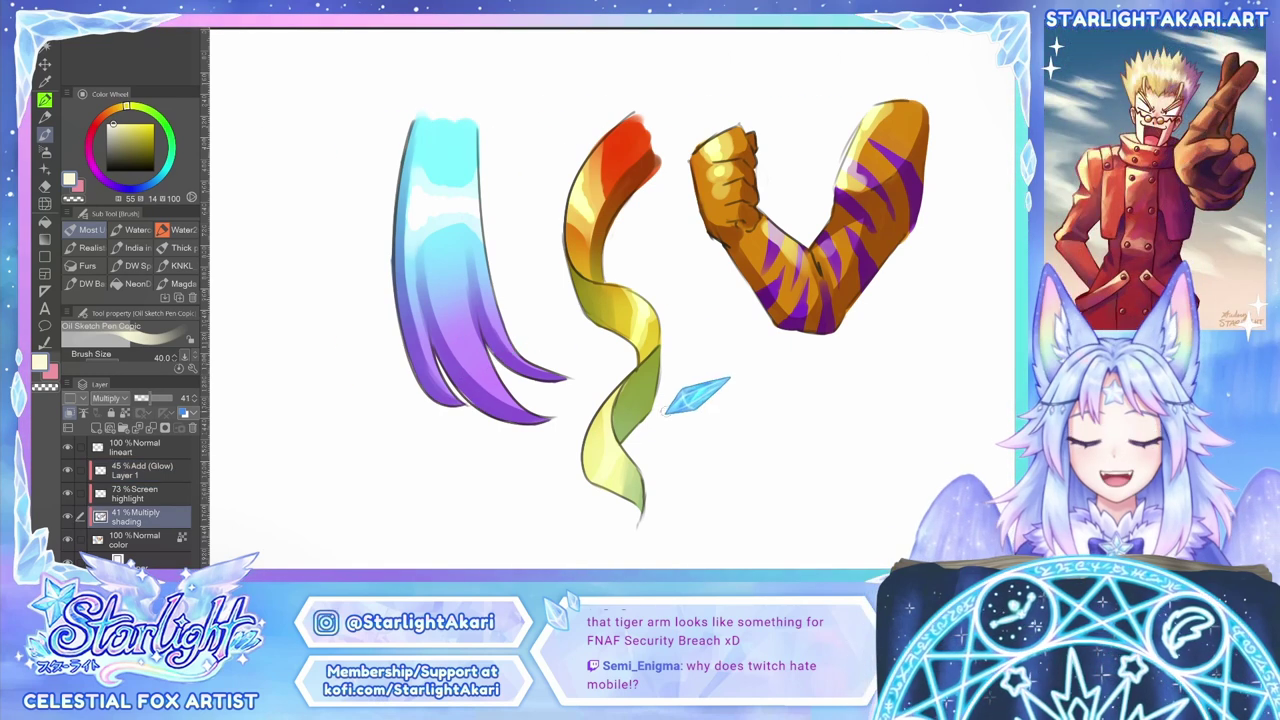
pyautogui.click(125, 413)
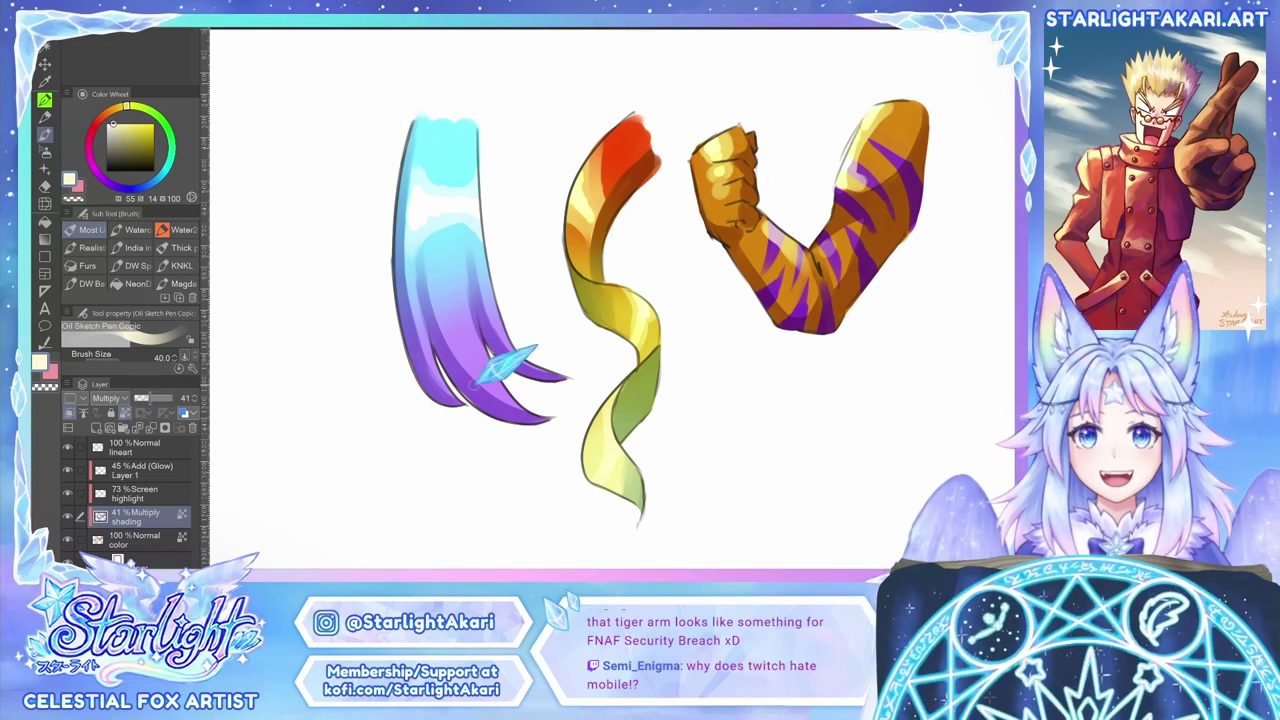
pyautogui.click(94, 127)
pyautogui.click(153, 133)
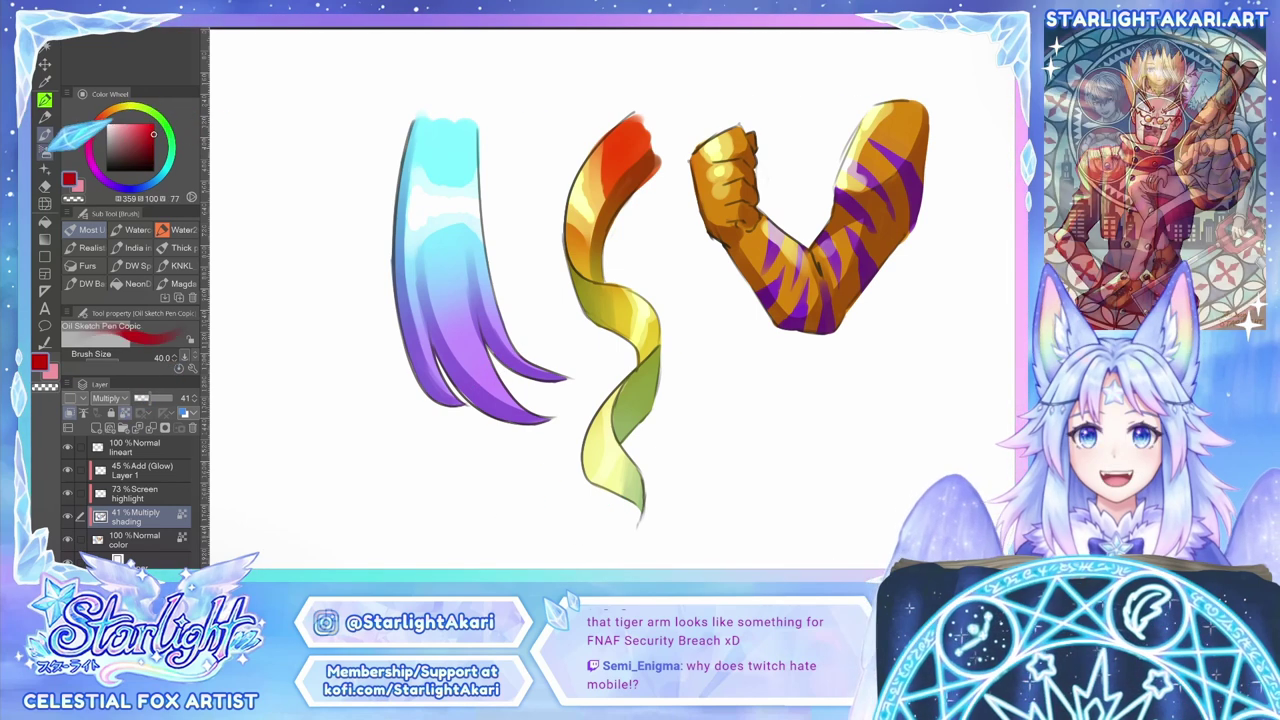
pyautogui.click(45, 150)
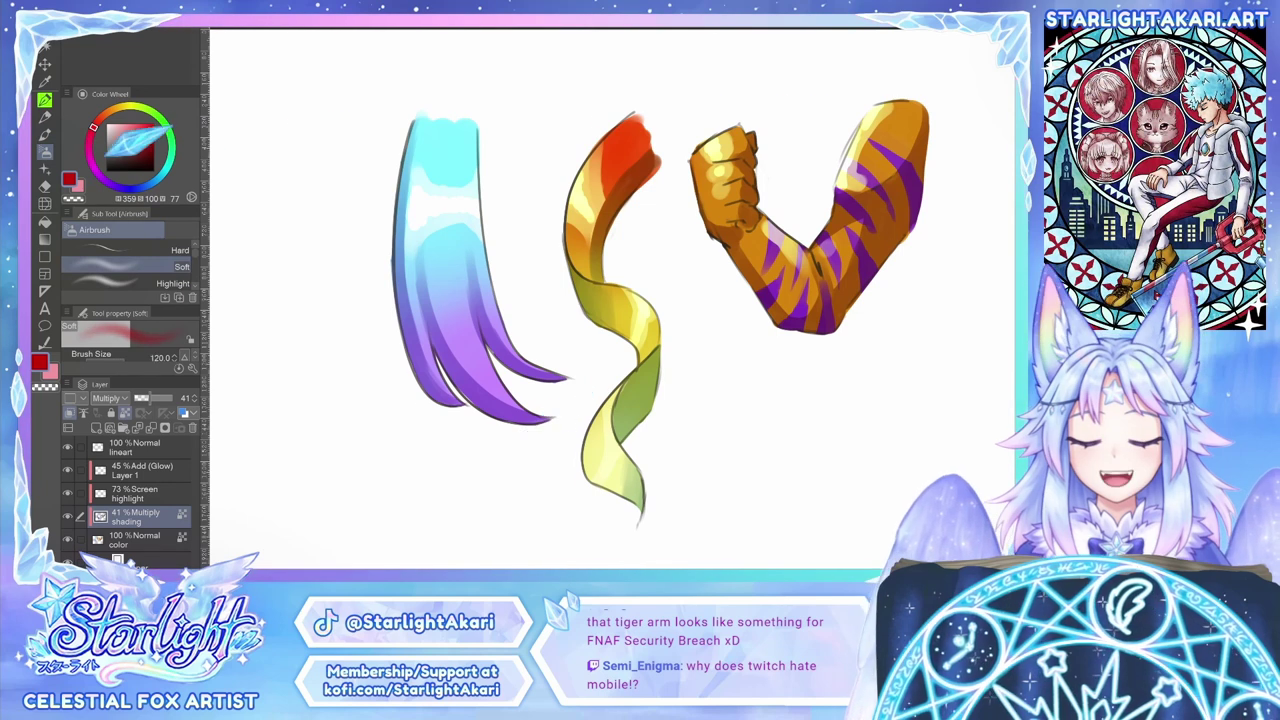
# Step: Tint the shading on the hair's lower tips with magenta (H 333, S 100, V 77), enlarging the Soft airbrush to 200
pyautogui.click(89, 145)
pyautogui.press(']')
pyautogui.press(']')
pyautogui.press(']')
pyautogui.press(']')
pyautogui.press(']')
pyautogui.press(']')
pyautogui.press(']')
pyautogui.press(']')
pyautogui.press(']')
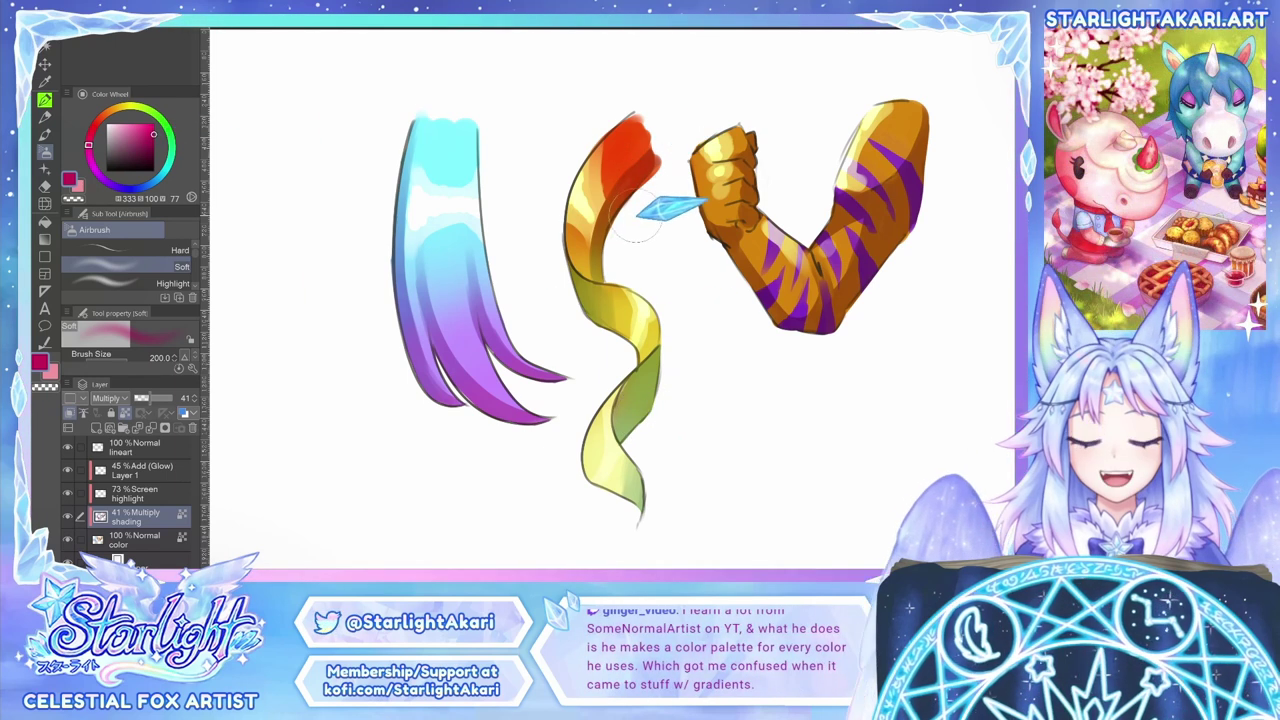
# Step: Darken the magenta to V 61 and airbrush the shading at the ribbon's red end at brush size 300
pyautogui.click(154, 141)
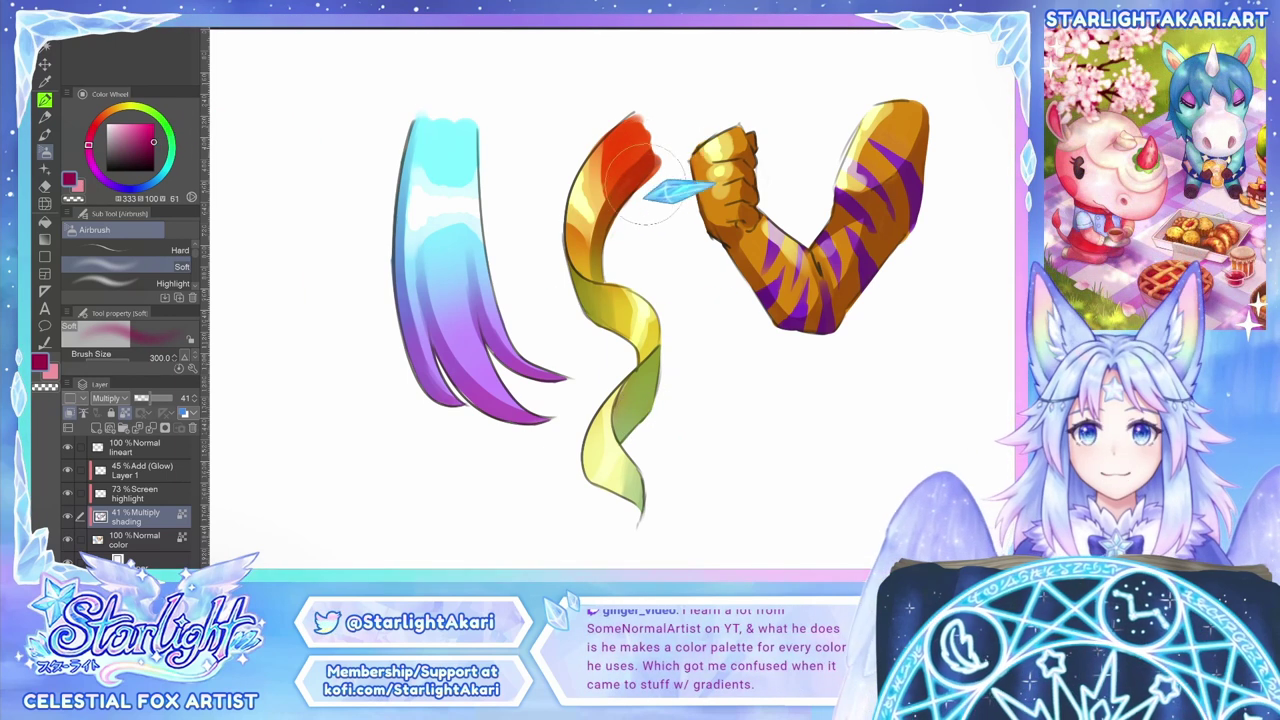
pyautogui.press(']')
pyautogui.press(']')
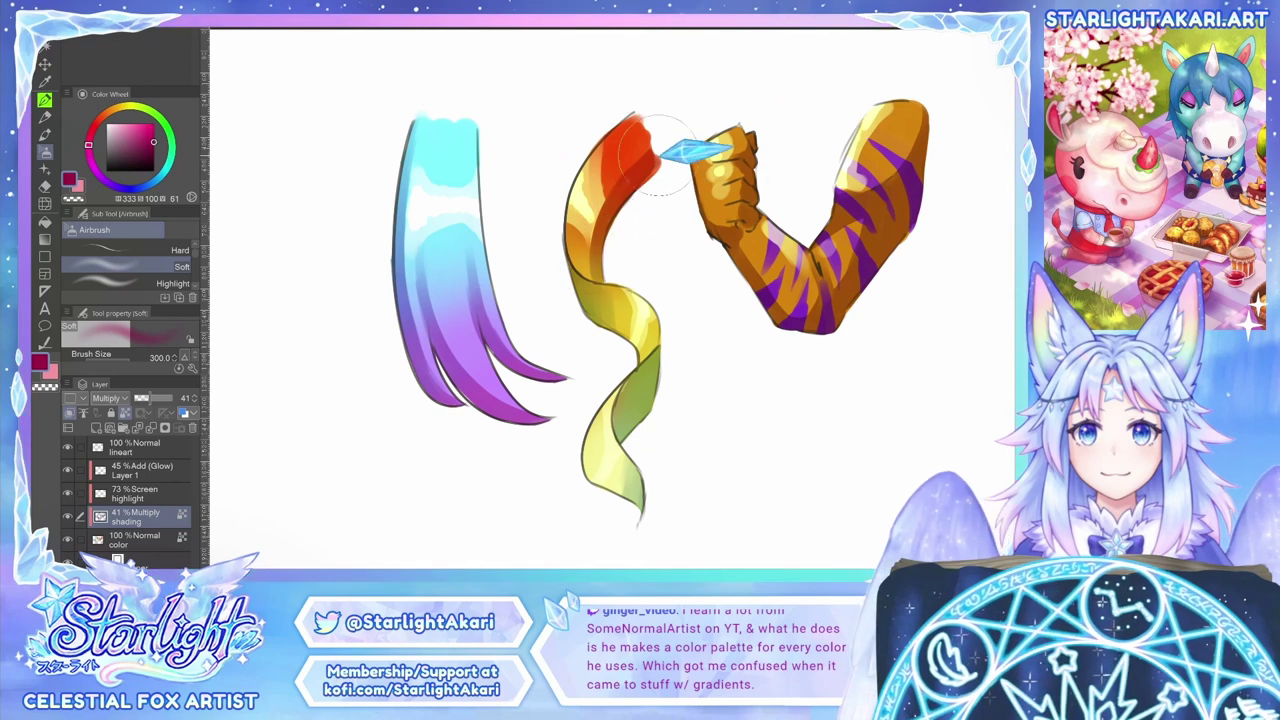
# Step: Airbrush the shading on the upper arm and the ribbon's green lower curl with cyan-blue, brightening it to H 192, S 100, V 100
pyautogui.click(189, 140)
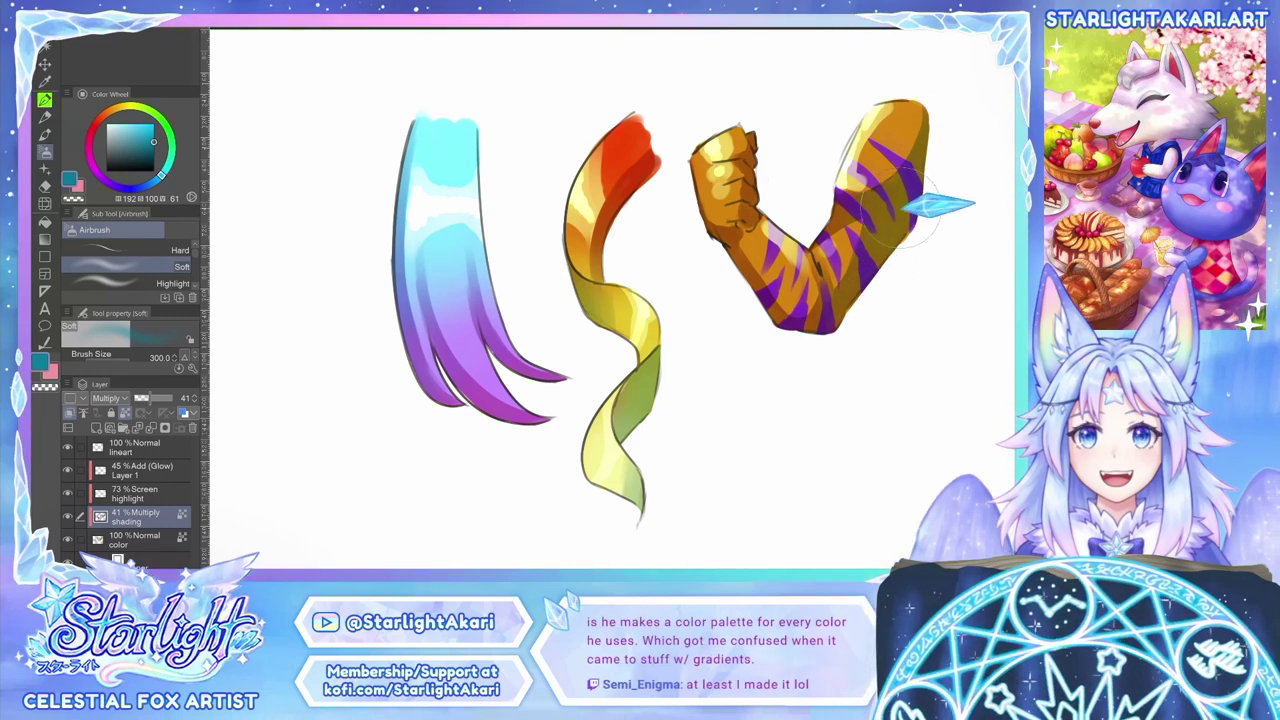
pyautogui.click(148, 131)
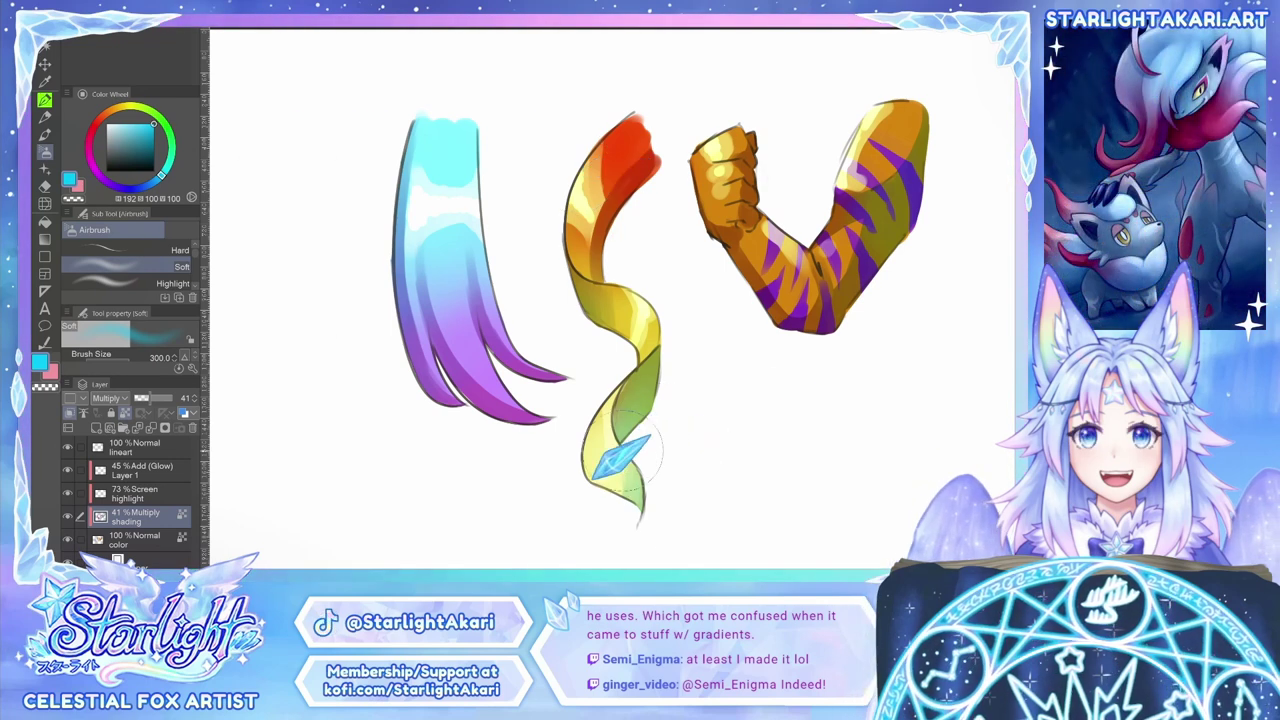
pyautogui.moveTo(622, 451)
pyautogui.mouseDown()
pyautogui.moveTo(663, 369)
pyautogui.moveTo(672, 420)
pyautogui.moveTo(621, 528)
pyautogui.moveTo(810, 388)
pyautogui.mouseUp()
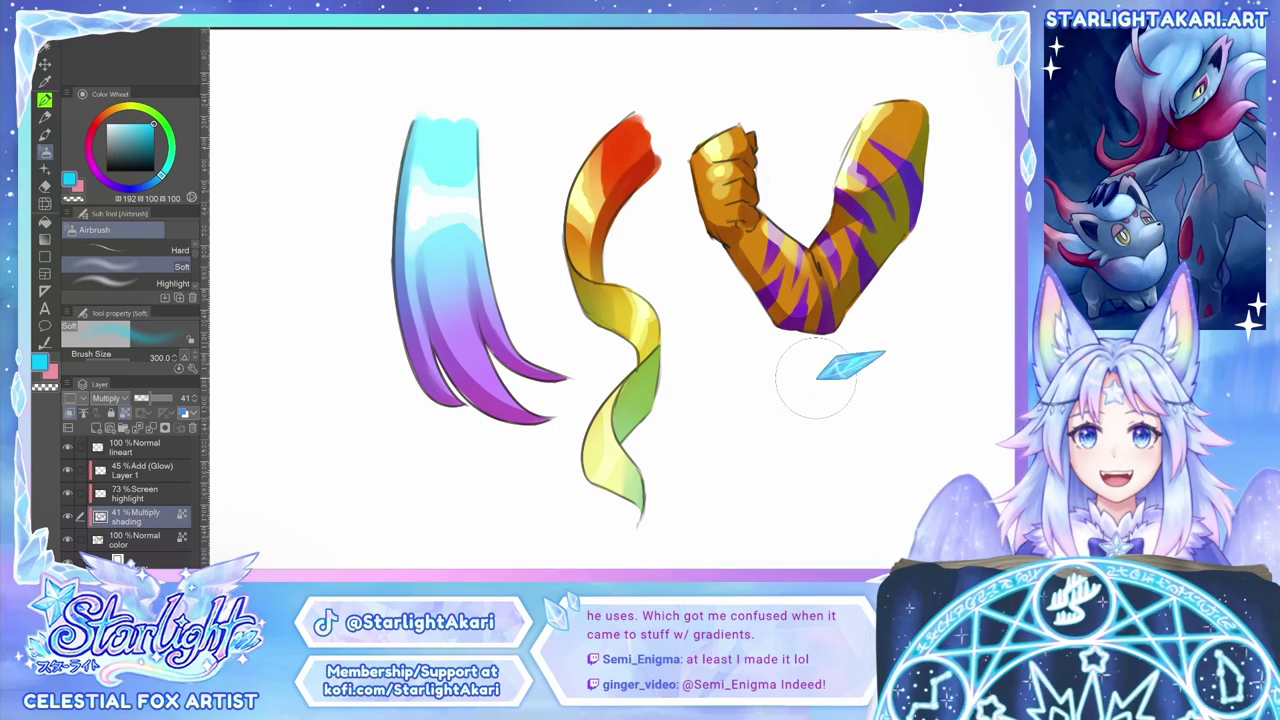